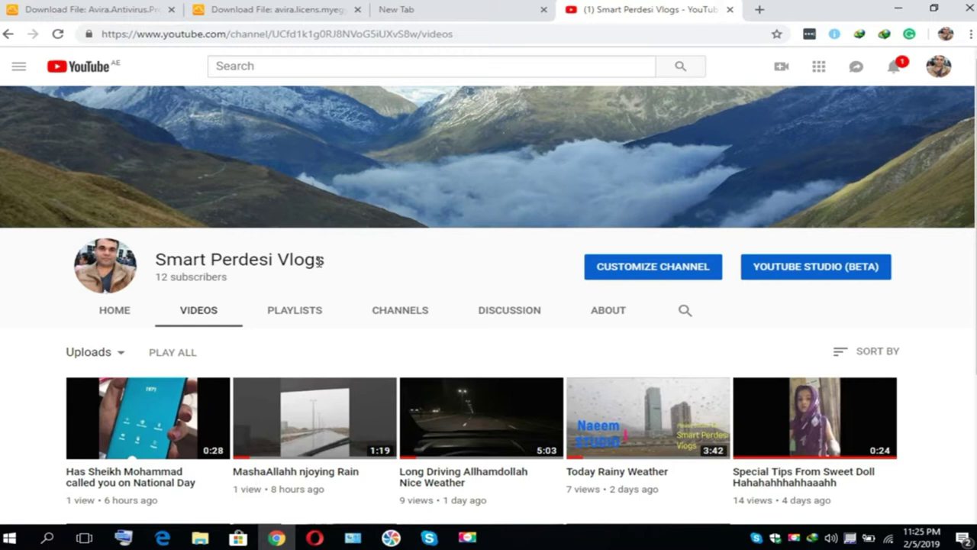
# Step: Close the empty New Tab page in the browser
pyautogui.click(399, 10)
pyautogui.click(544, 9)
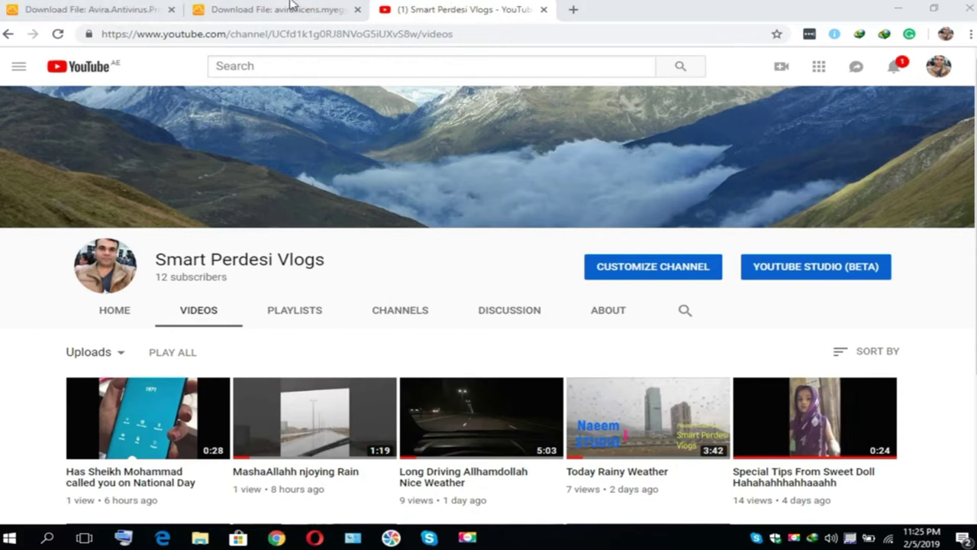
# Step: Look over the filecloud.io download pages for the Avira Antivirus Pro archive and the licence archive, plus the YouTube channel's videos
pyautogui.click(302, 22)
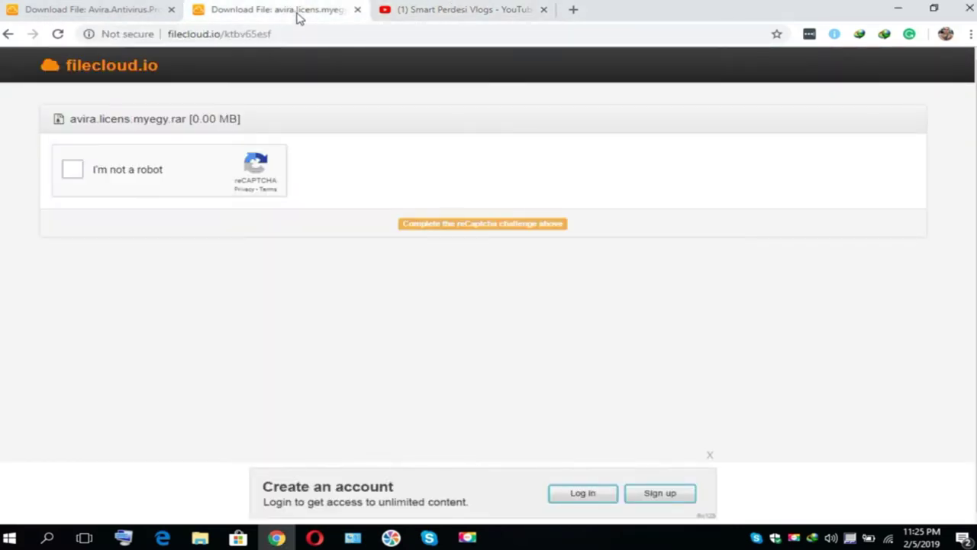
pyautogui.click(96, 16)
pyautogui.click(258, 18)
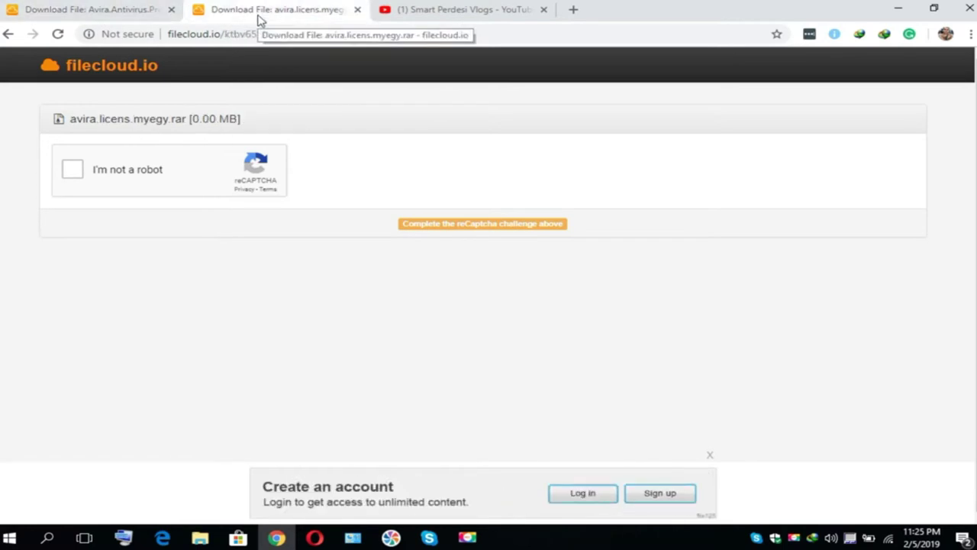
pyautogui.click(125, 20)
pyautogui.click(297, 12)
pyautogui.click(458, 11)
pyautogui.click(275, 15)
pyautogui.click(134, 18)
pyautogui.click(303, 17)
pyautogui.click(434, 17)
pyautogui.click(304, 15)
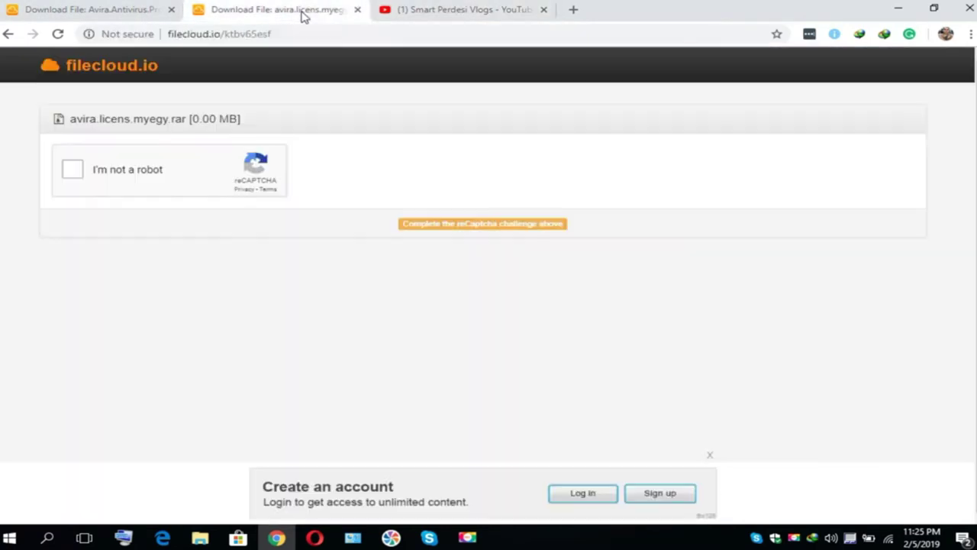
pyautogui.click(413, 13)
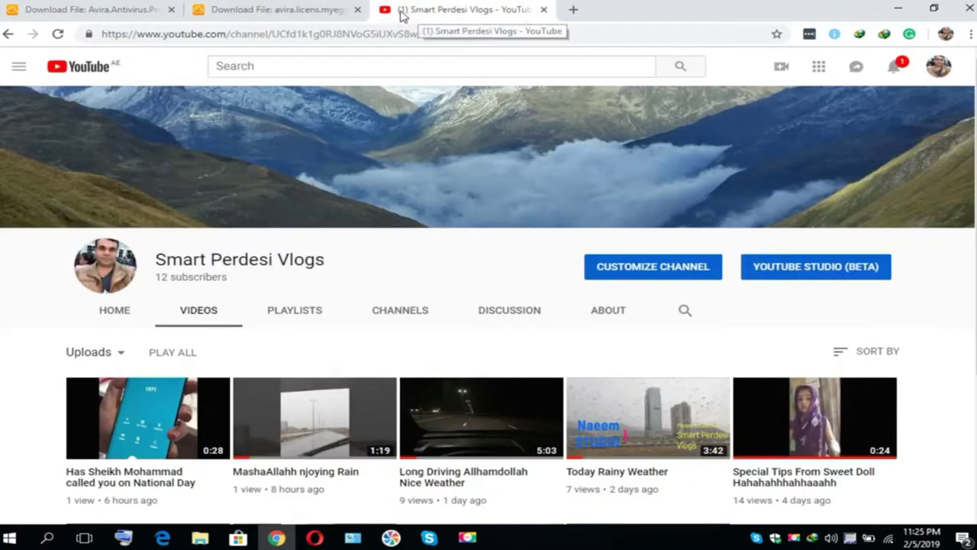
pyautogui.click(299, 17)
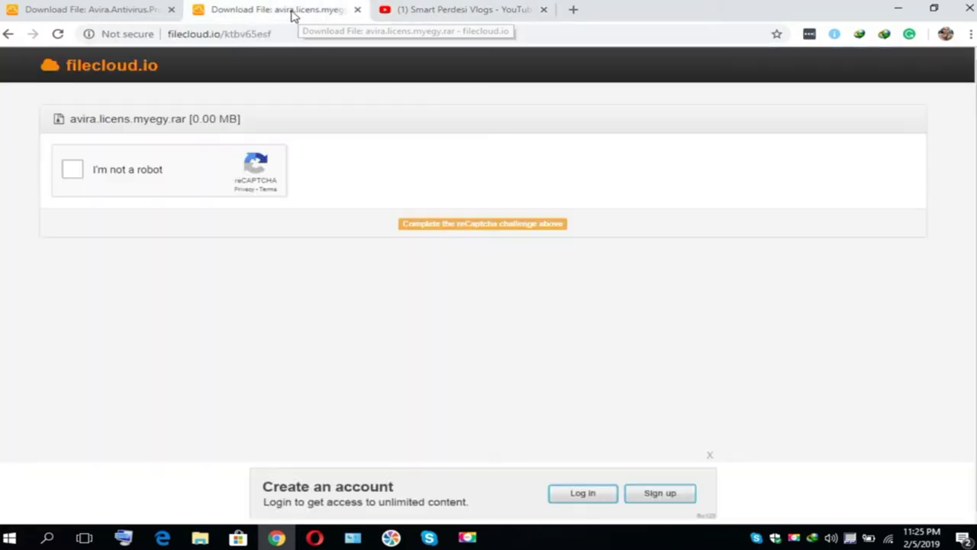
pyautogui.click(106, 12)
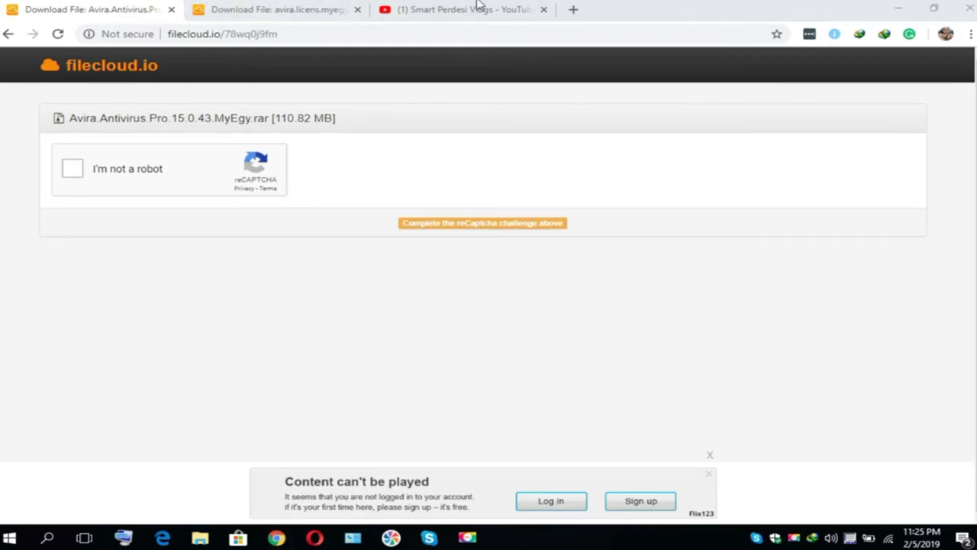
pyautogui.click(440, 9)
# Step: Complete the captcha for Avira.Antivirus.Pro.15.0.43.MyEgy.rar on filecloud.io, closing the advert page, and download the archive
pyautogui.click(90, 11)
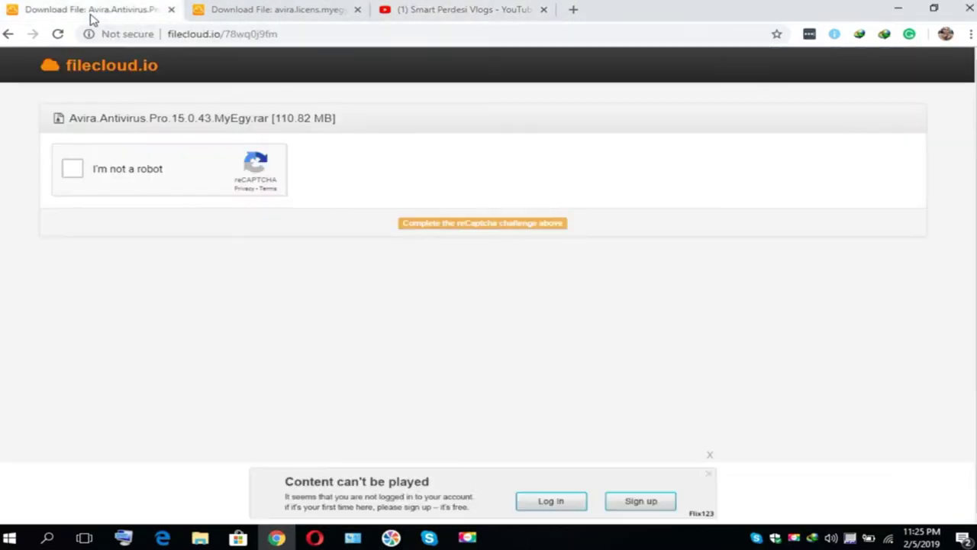
pyautogui.click(82, 187)
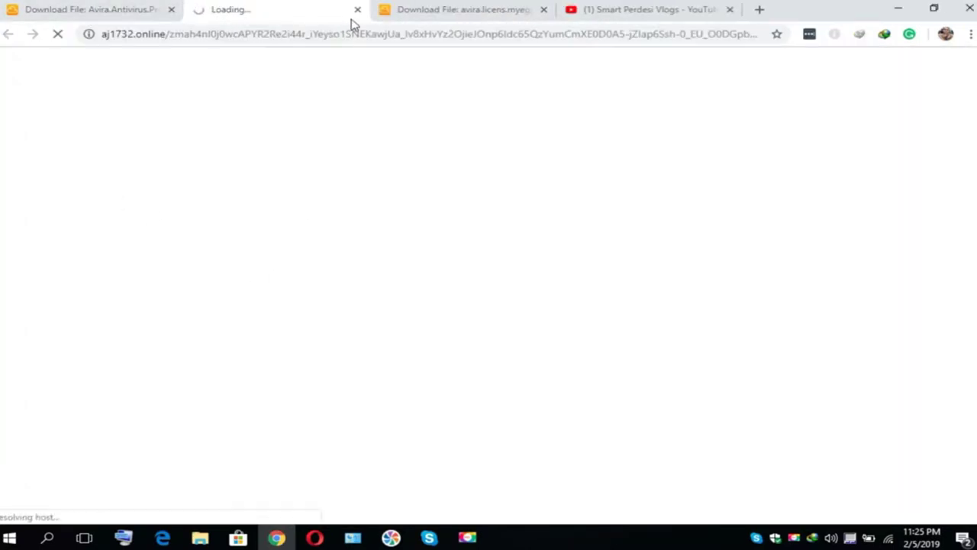
pyautogui.click(355, 10)
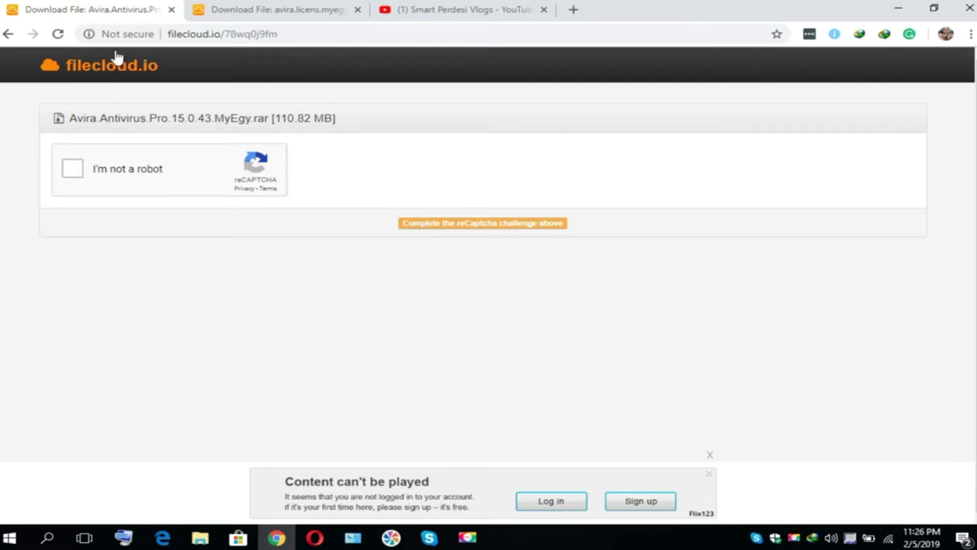
pyautogui.click(301, 37)
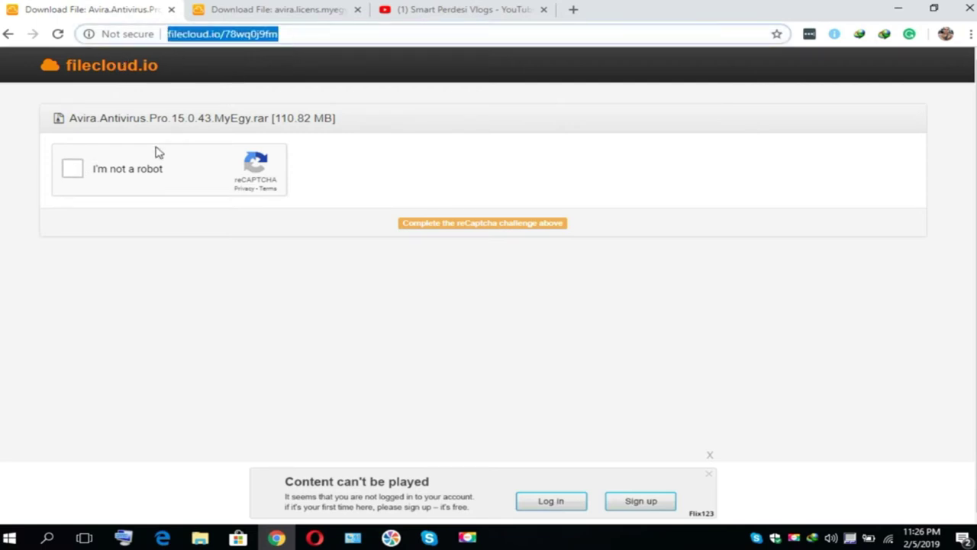
pyautogui.click(70, 174)
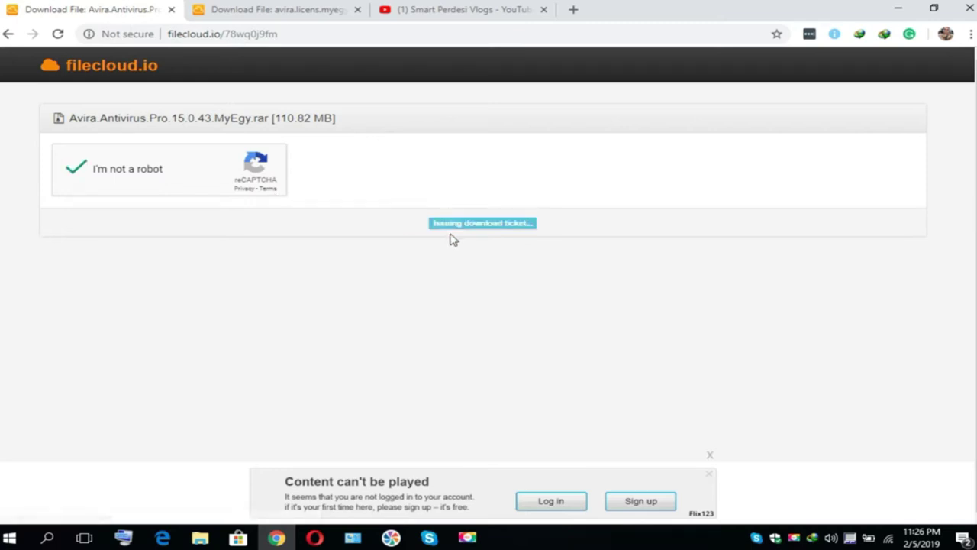
pyautogui.click(464, 258)
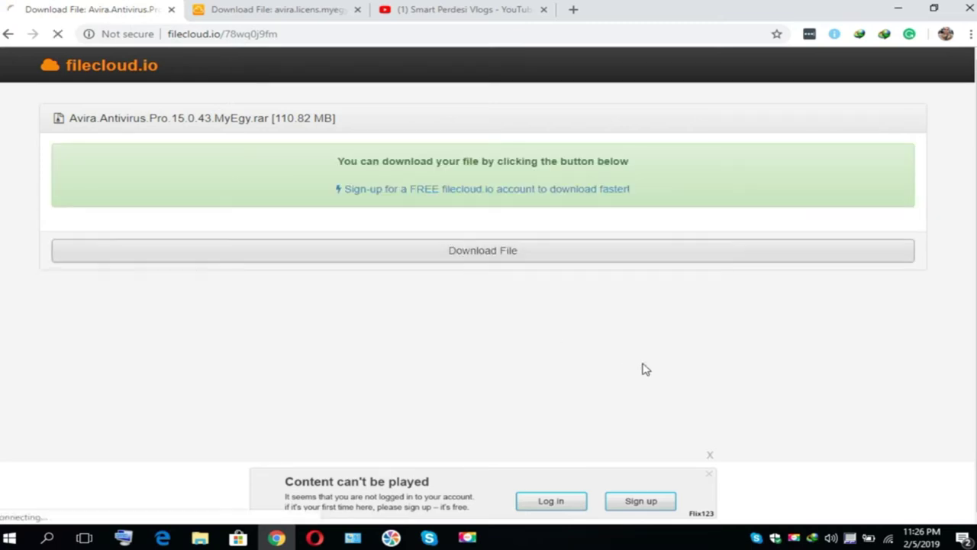
pyautogui.click(481, 332)
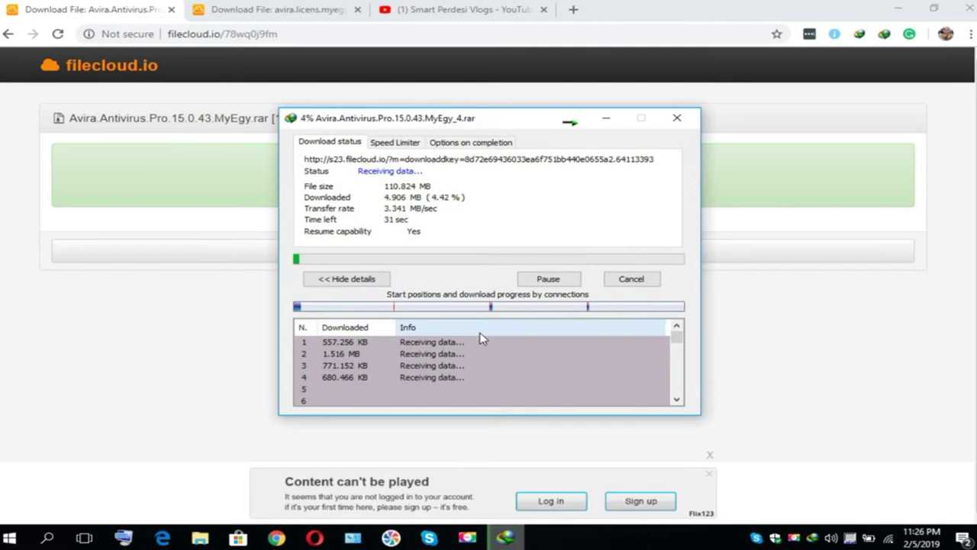
pyautogui.moveTo(515, 132); pyautogui.dragTo(382, 127)
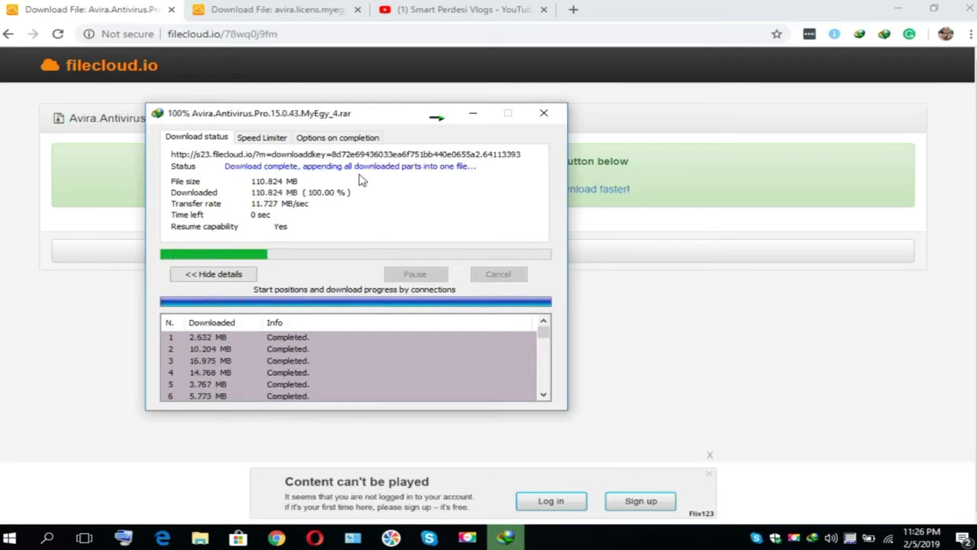
# Step: Pass the captcha on the avira.licens.myegy.rar page, closing the advert page, and download the licence archive to the Compressed category
pyautogui.click(278, 15)
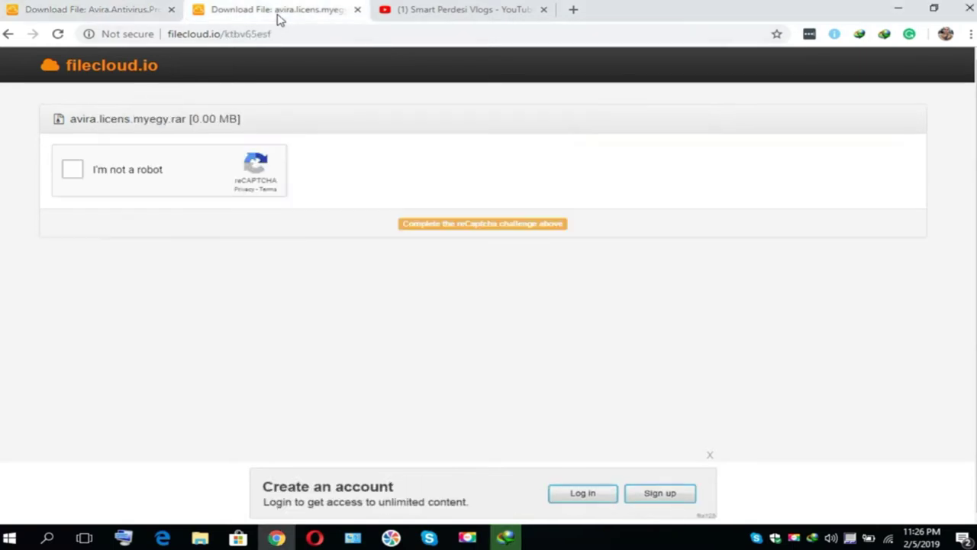
pyautogui.click(74, 171)
pyautogui.click(544, 10)
pyautogui.click(74, 177)
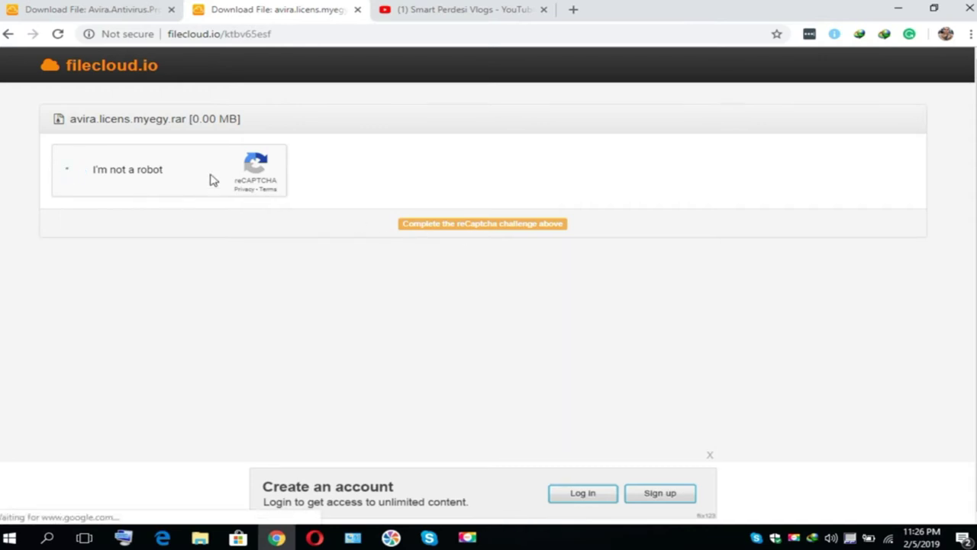
pyautogui.click(472, 254)
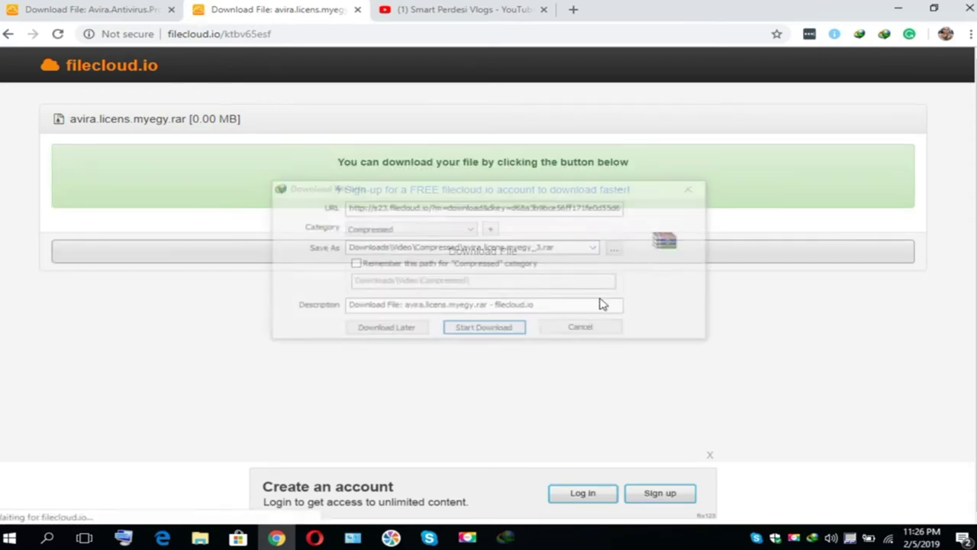
pyautogui.click(489, 328)
pyautogui.click(450, 9)
pyautogui.click(330, 19)
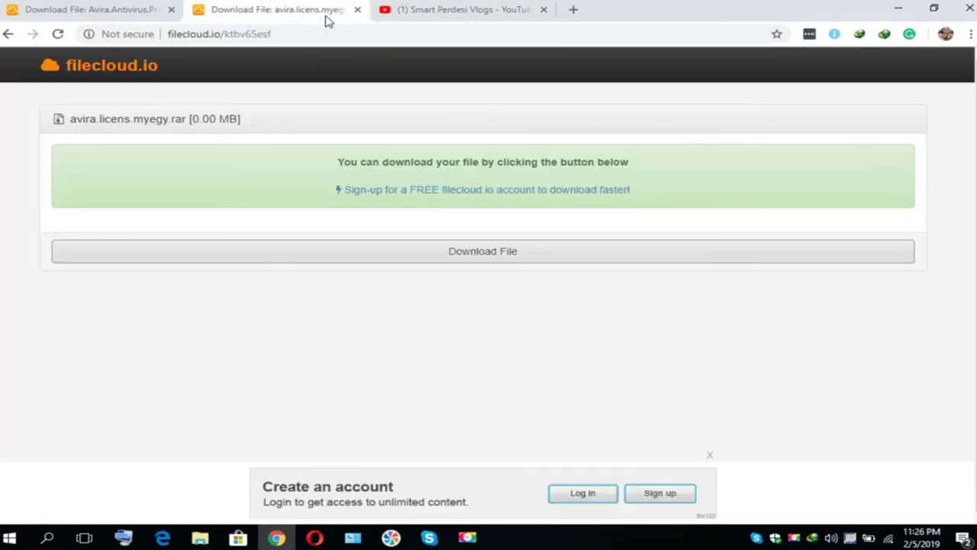
pyautogui.click(421, 11)
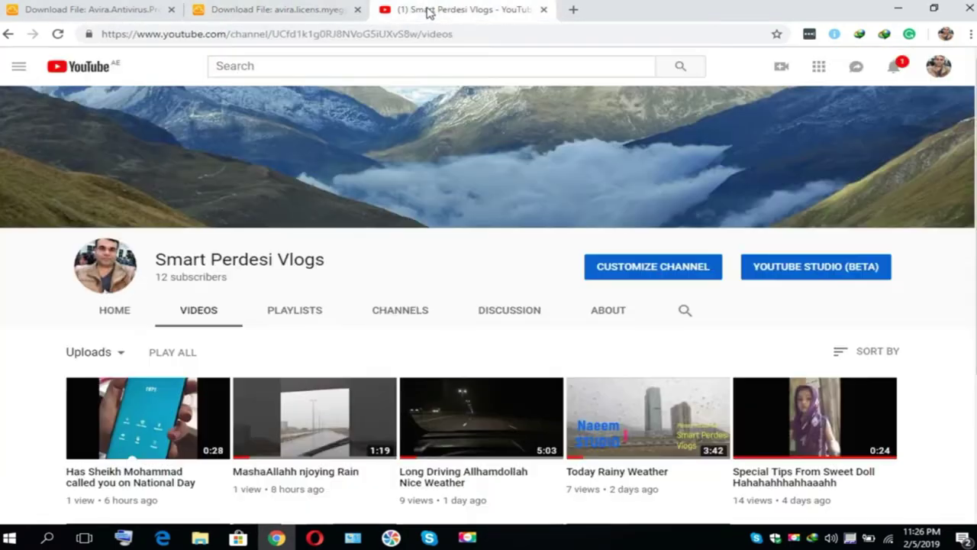
pyautogui.click(279, 9)
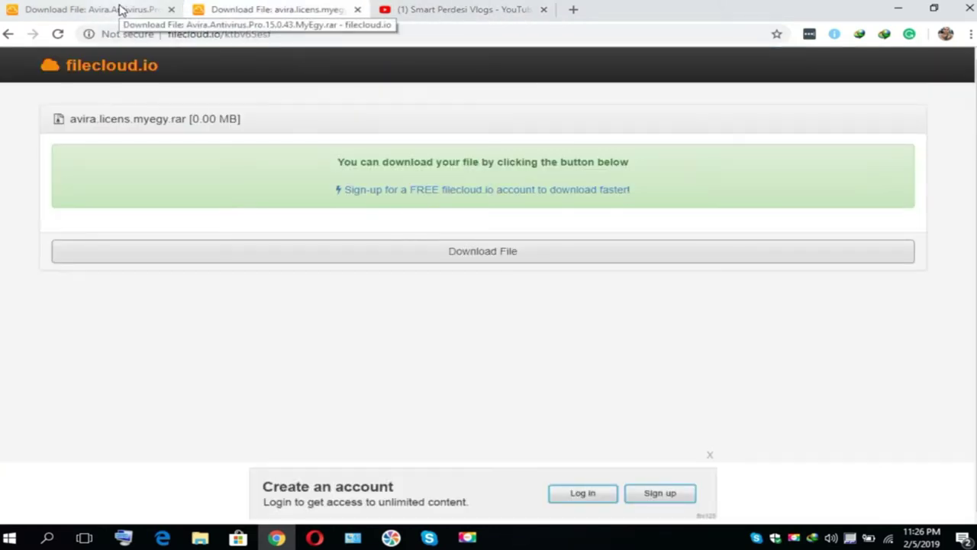
pyautogui.click(451, 11)
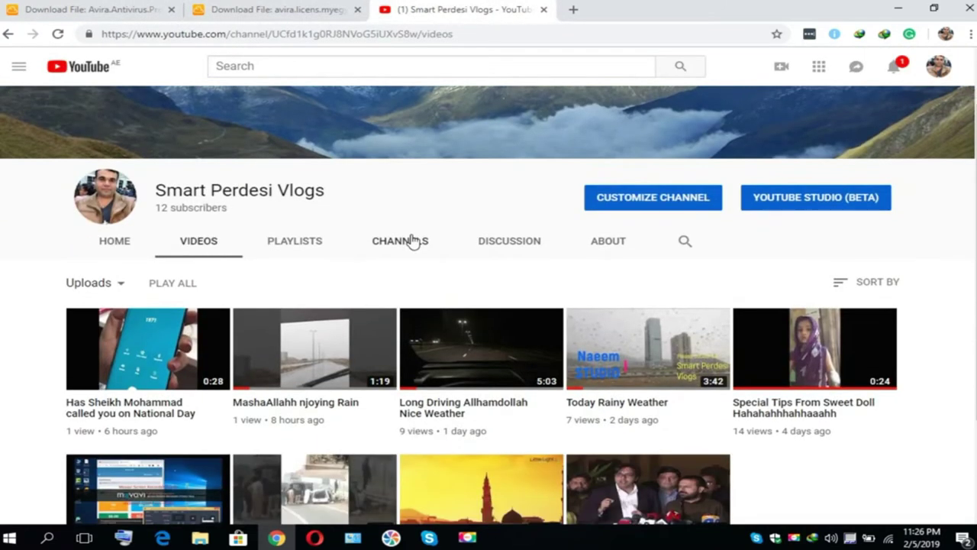
pyautogui.click(269, 9)
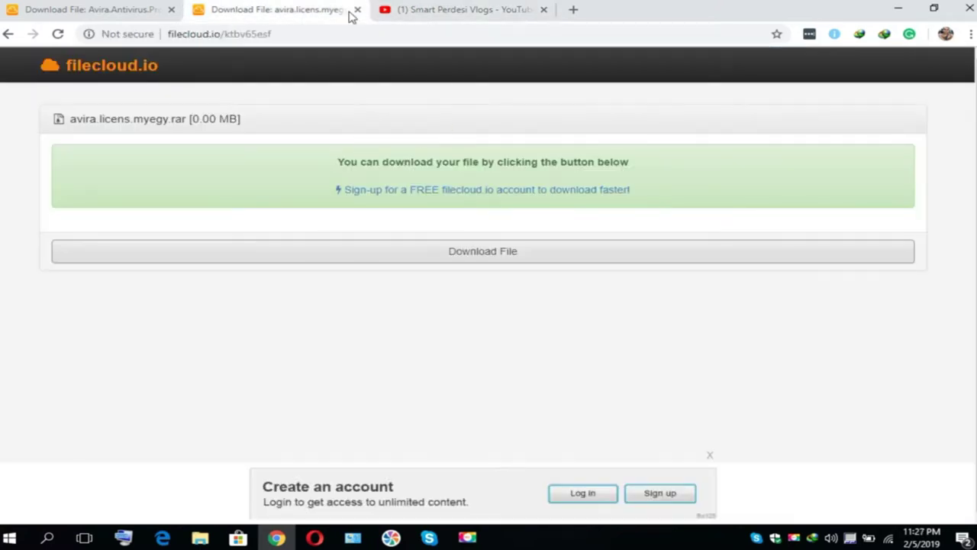
pyautogui.click(467, 538)
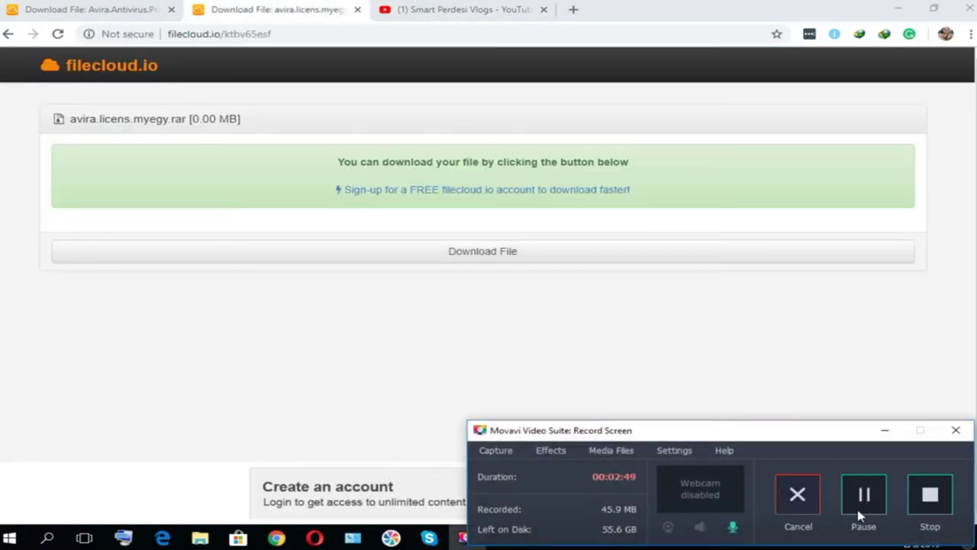
pyautogui.click(862, 510)
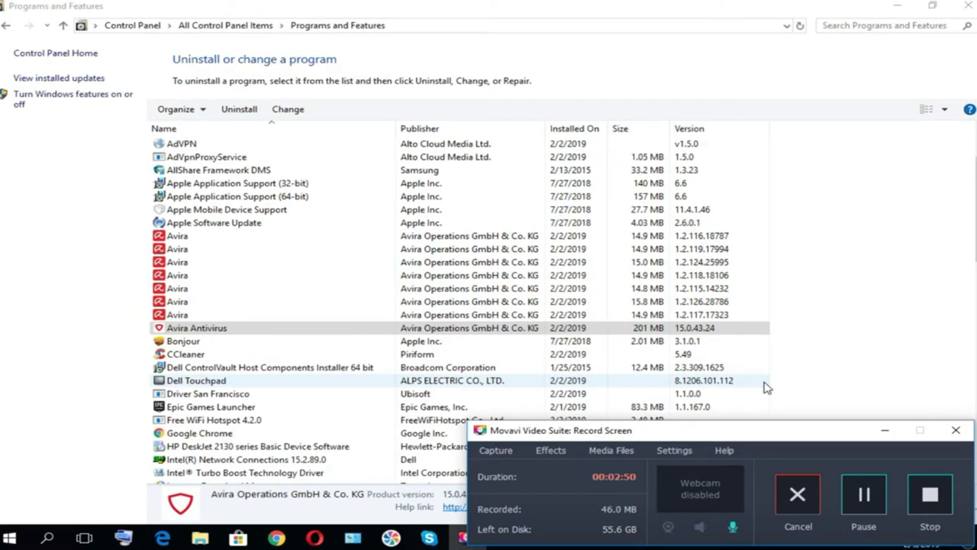
# Step: Uninstall Avira Antivirus with all its components from Programs and Features, opening the uninstaller's web page in Opera Internet Browser
pyautogui.click(558, 50)
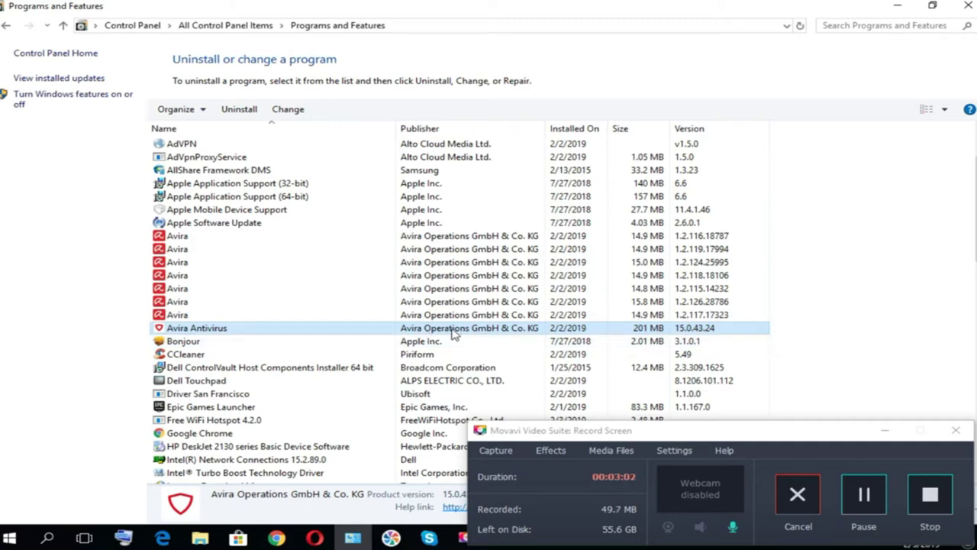
pyautogui.click(239, 109)
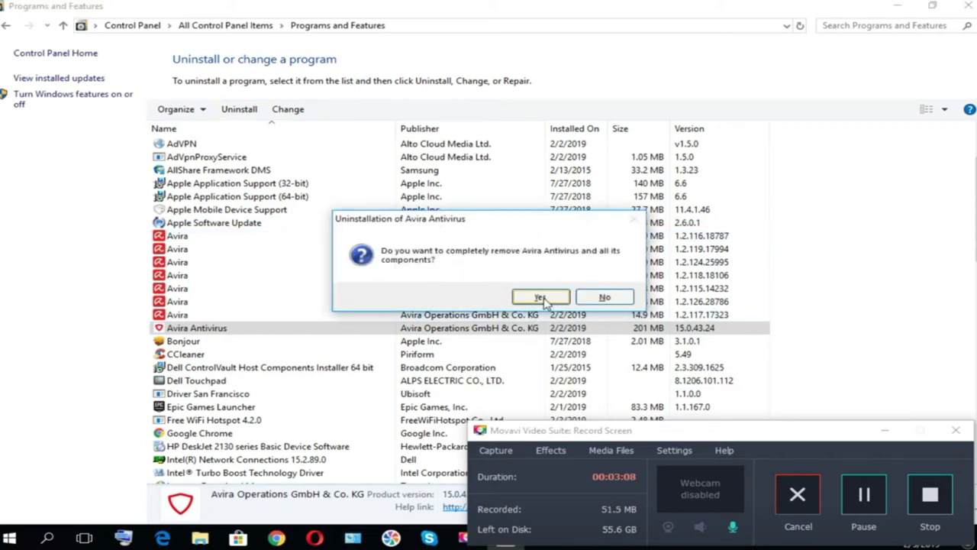
pyautogui.click(541, 298)
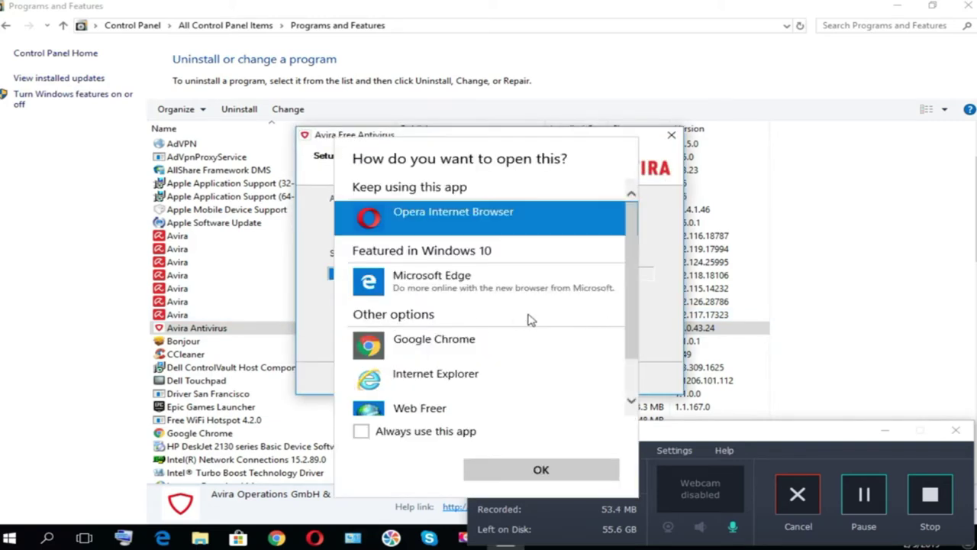
pyautogui.click(570, 478)
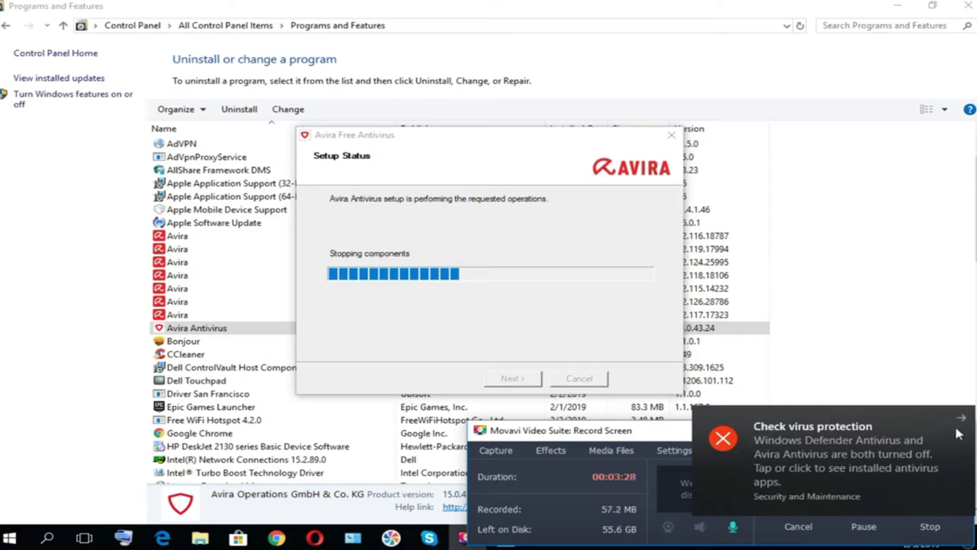
pyautogui.click(548, 252)
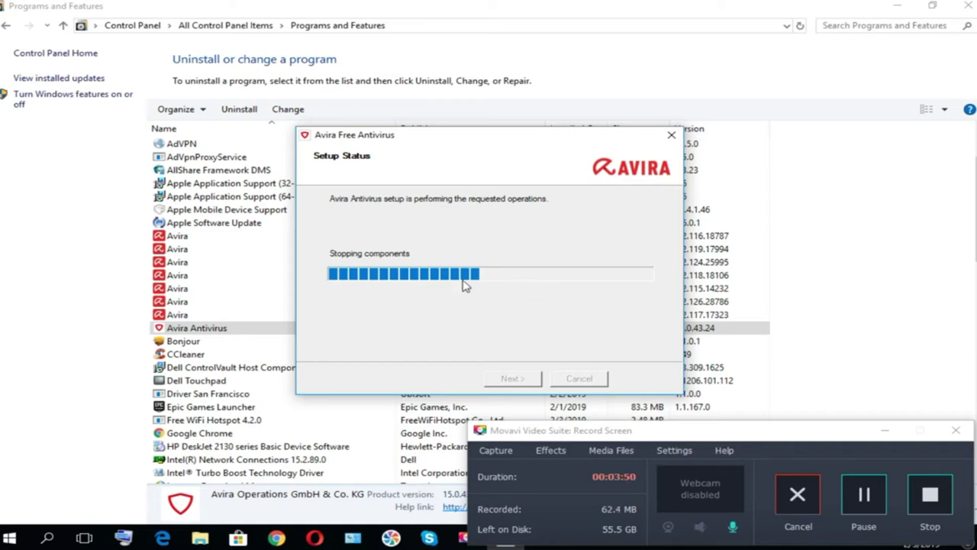
pyautogui.click(277, 539)
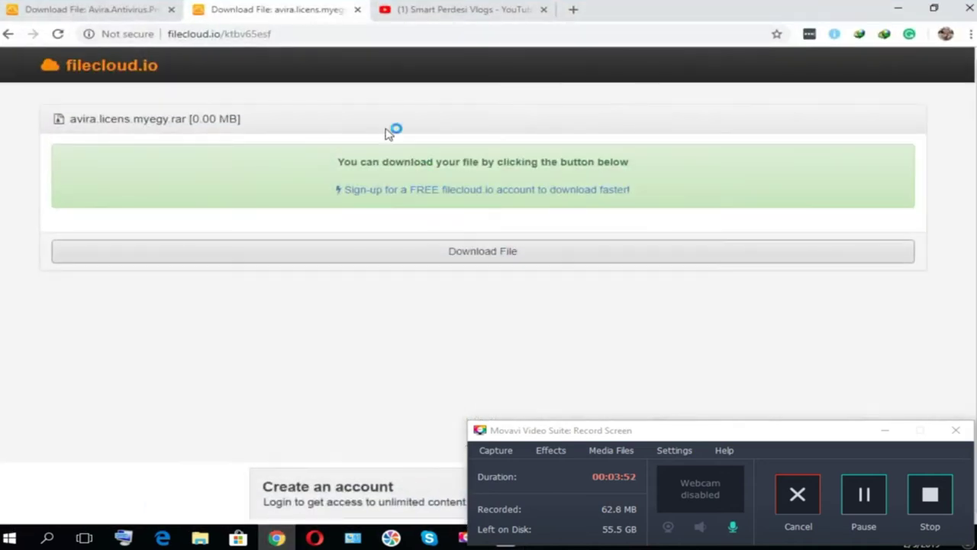
pyautogui.click(147, 12)
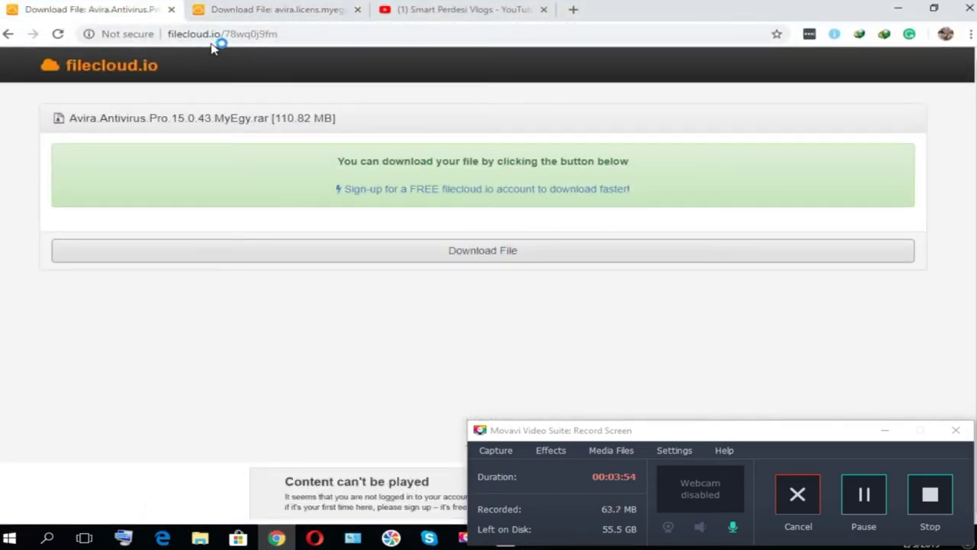
pyautogui.click(283, 14)
pyautogui.click(436, 11)
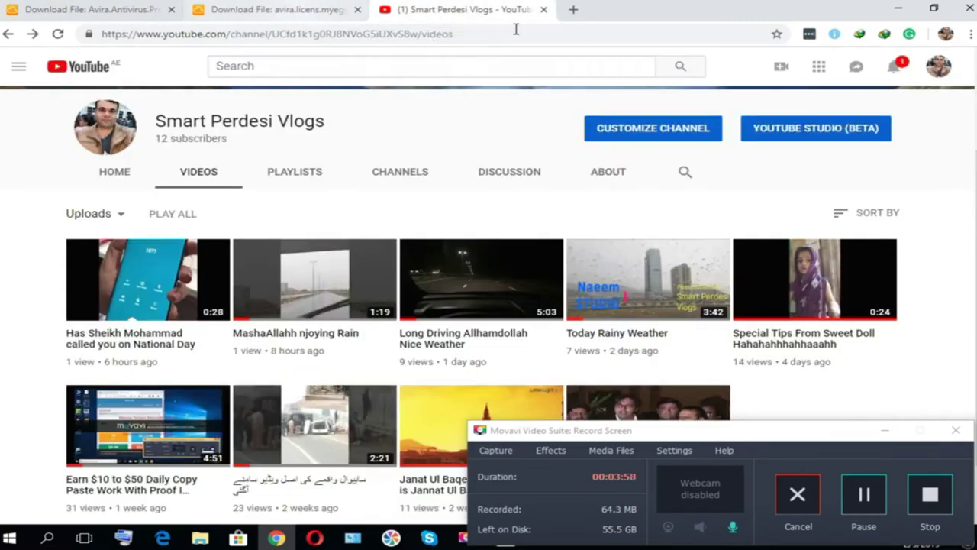
pyautogui.click(294, 12)
# Step: Minimise the YouTube browser window and close the Opera window opened by the Avira uninstaller
pyautogui.click(898, 8)
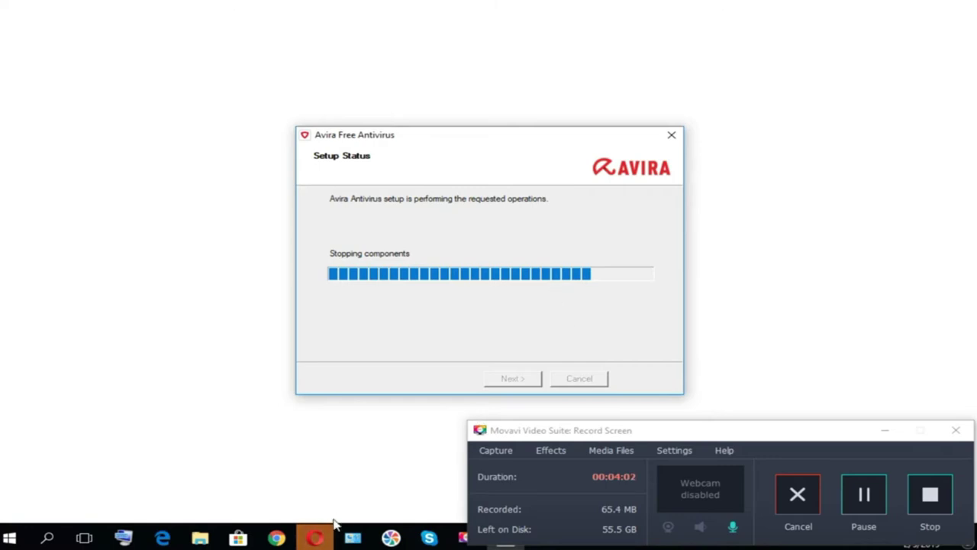
pyautogui.moveTo(316, 536)
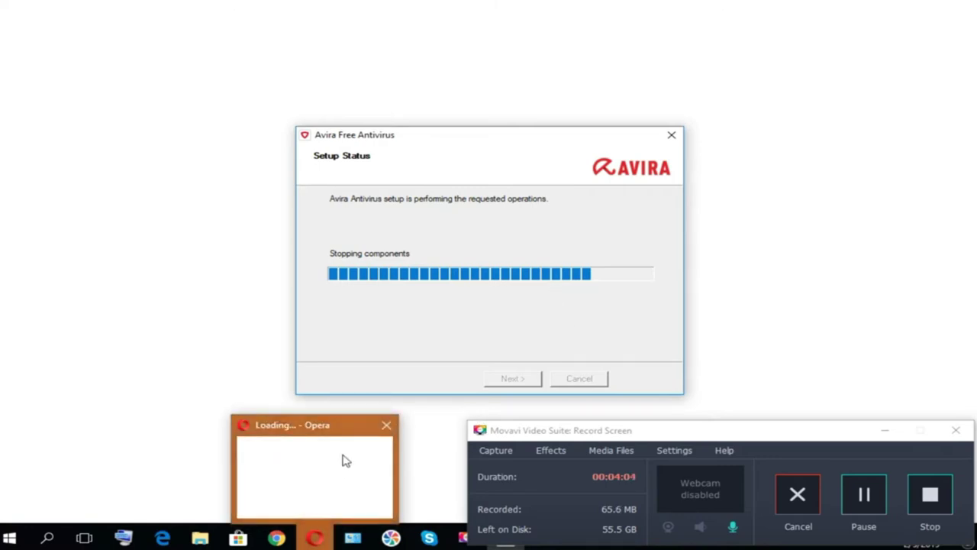
pyautogui.click(387, 426)
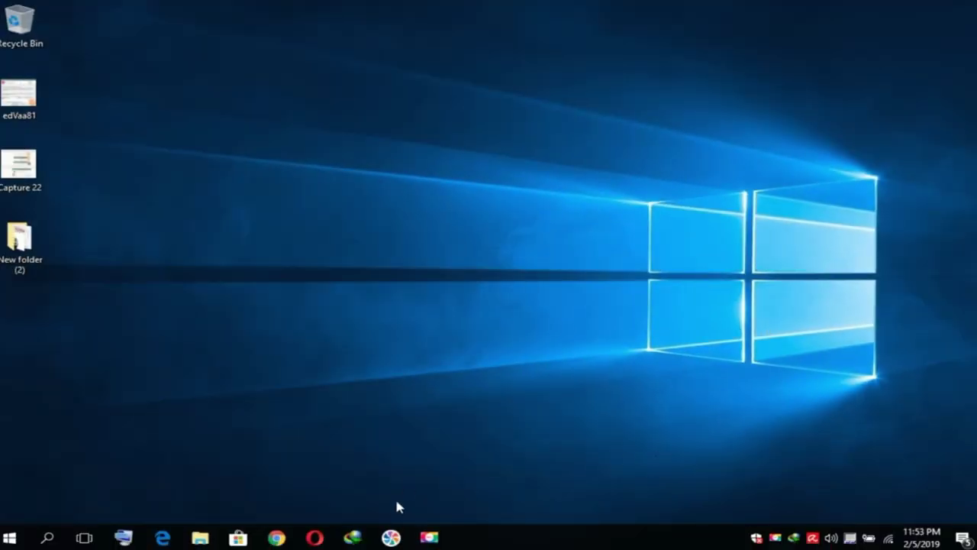
# Step: Review the open Chrome tabs with the two filecloud.io download pages and the YouTube channel, and minimise the browser
pyautogui.moveTo(276, 538)
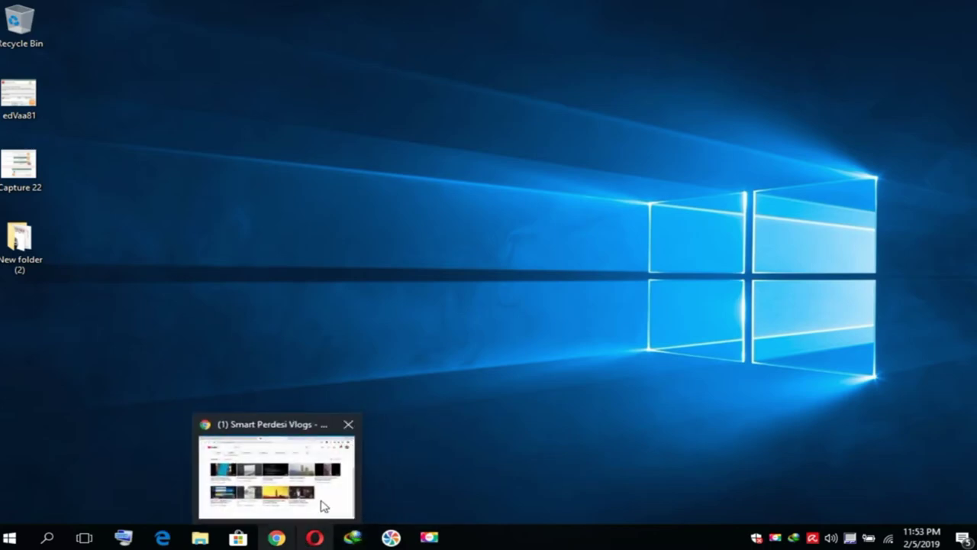
pyautogui.click(322, 503)
pyautogui.click(277, 10)
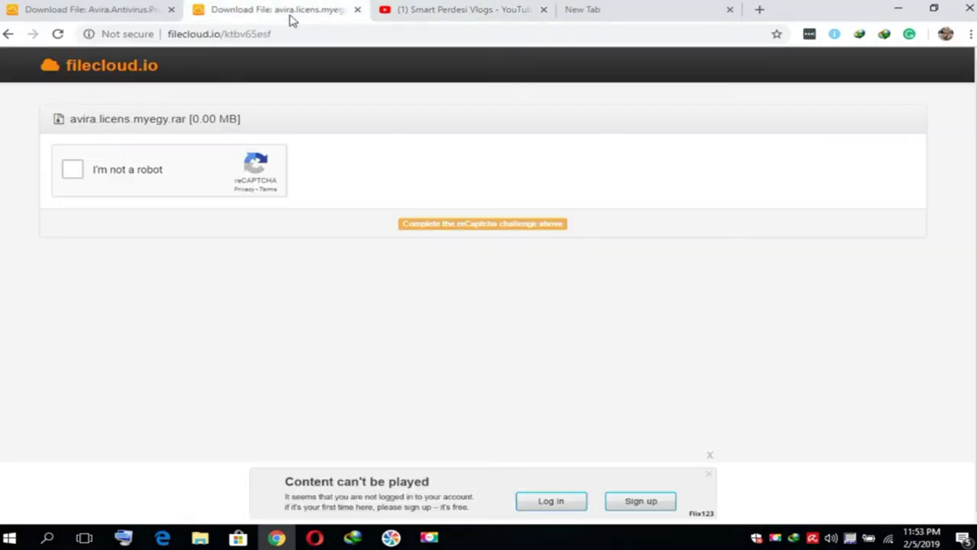
pyautogui.click(90, 9)
pyautogui.click(512, 18)
pyautogui.click(672, 10)
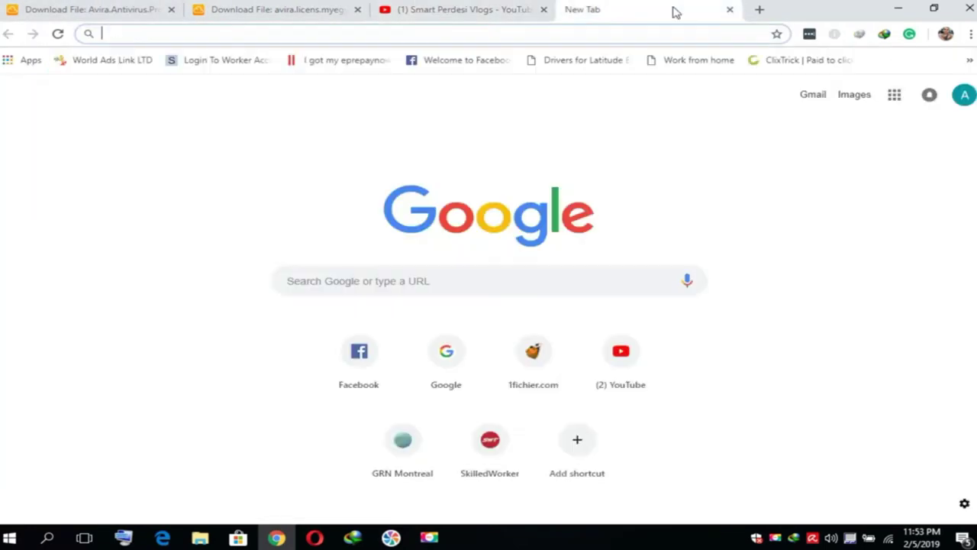
pyautogui.click(898, 9)
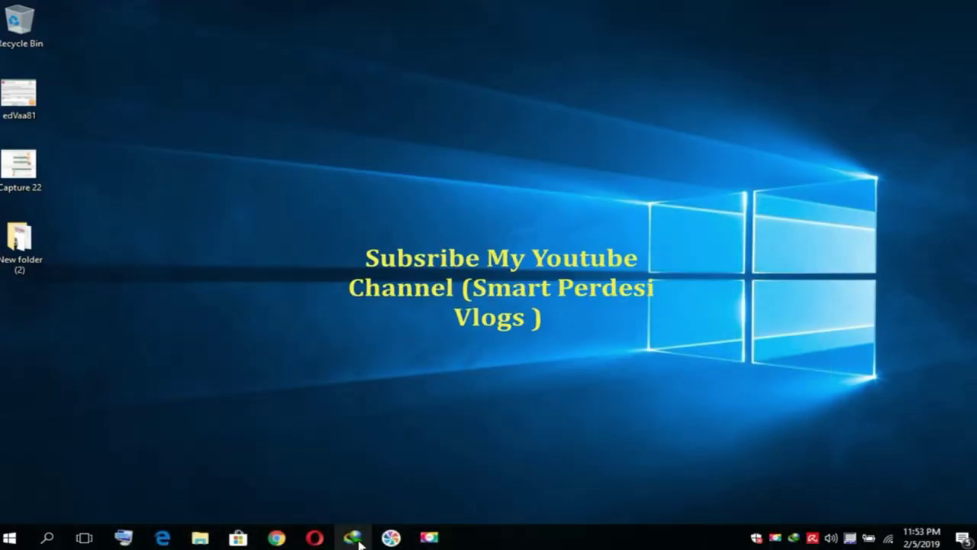
# Step: Extract the Avira.Antivirus.Pro.15.0.43.MyEgy_2 archive from the Compressed folder to its default destination
pyautogui.moveTo(201, 540)
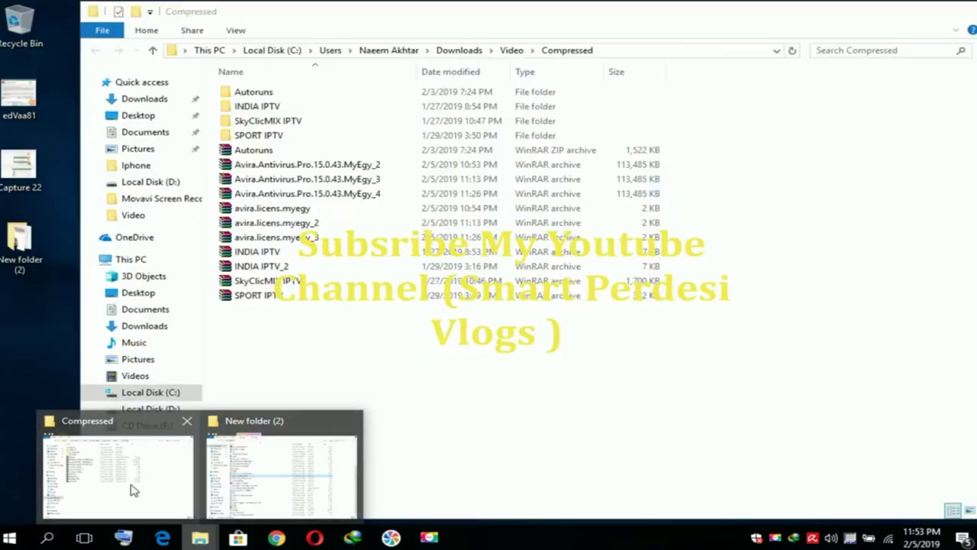
pyautogui.click(130, 488)
pyautogui.click(352, 168)
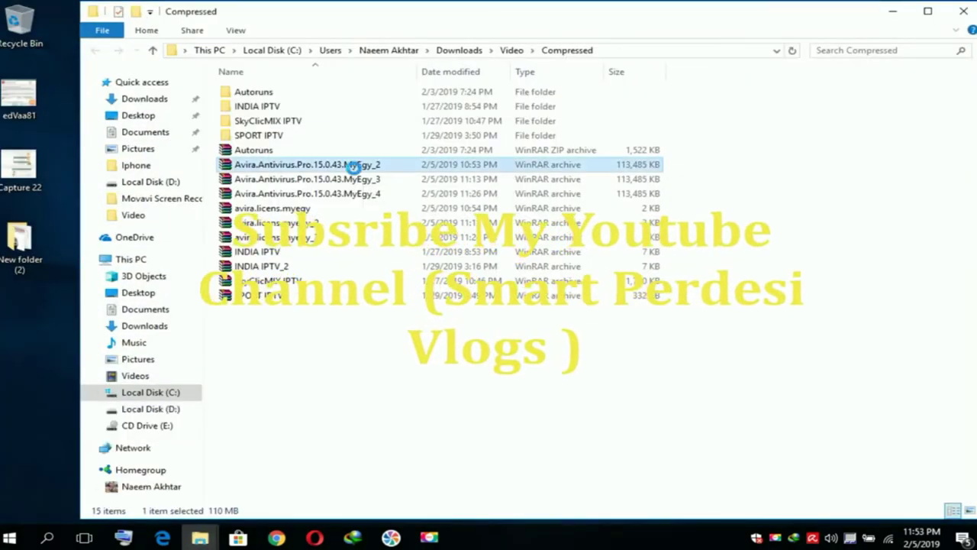
pyautogui.rightClick(355, 170)
pyautogui.click(461, 213)
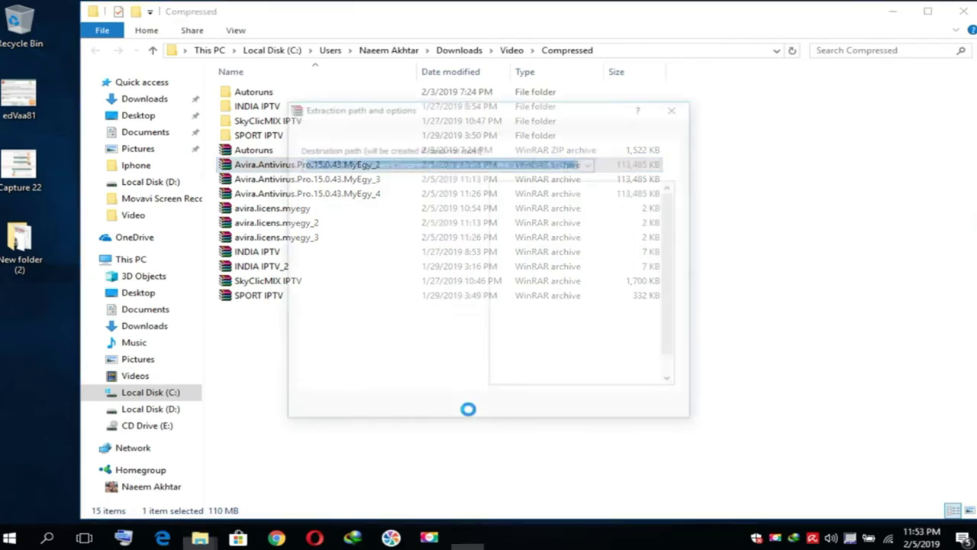
pyautogui.click(532, 409)
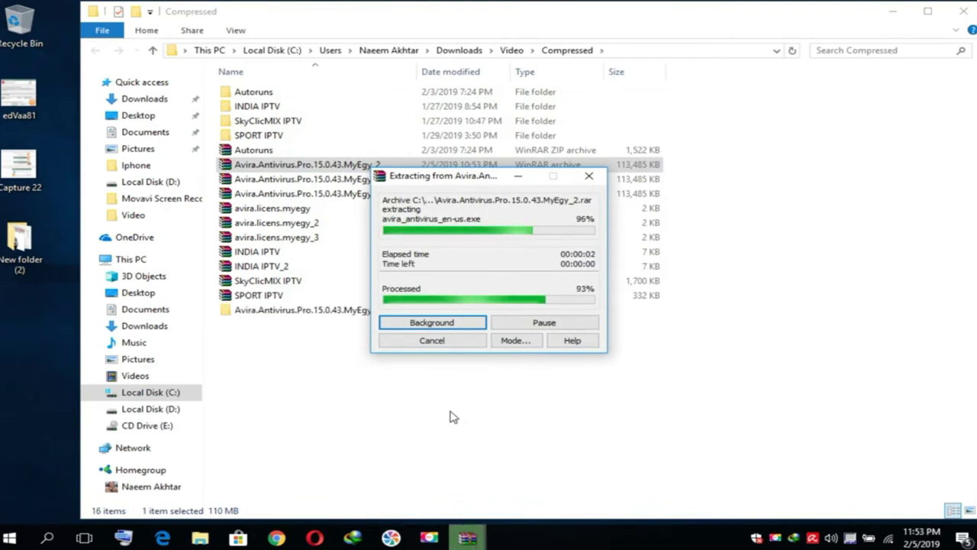
# Step: Extract the avira.licens.myegy archive into its own folder inside Compressed, keeping the default extraction options
pyautogui.rightClick(300, 216)
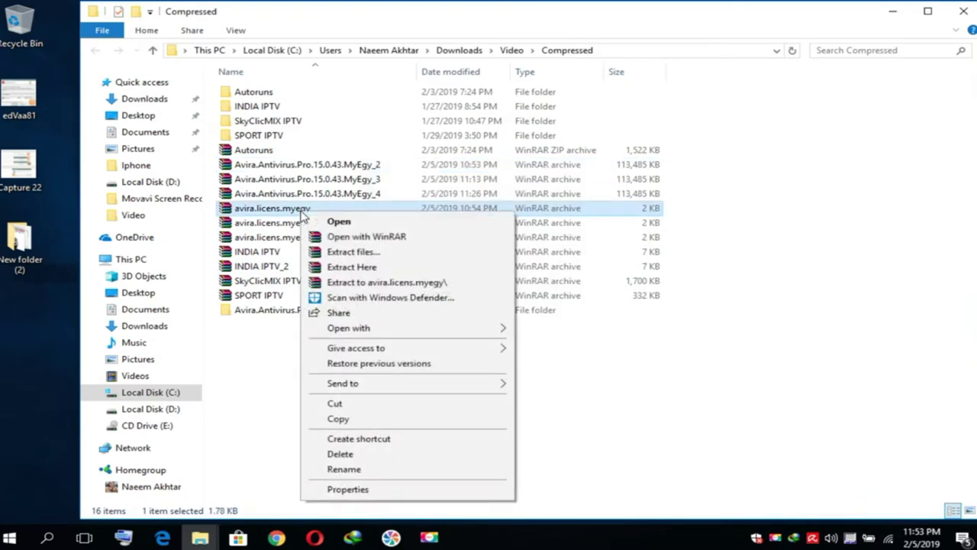
pyautogui.click(387, 253)
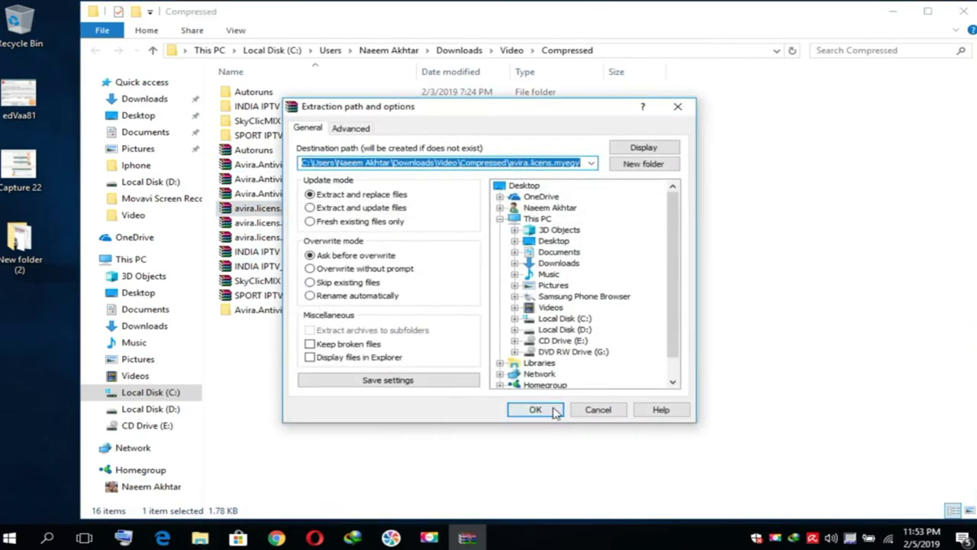
pyautogui.click(557, 408)
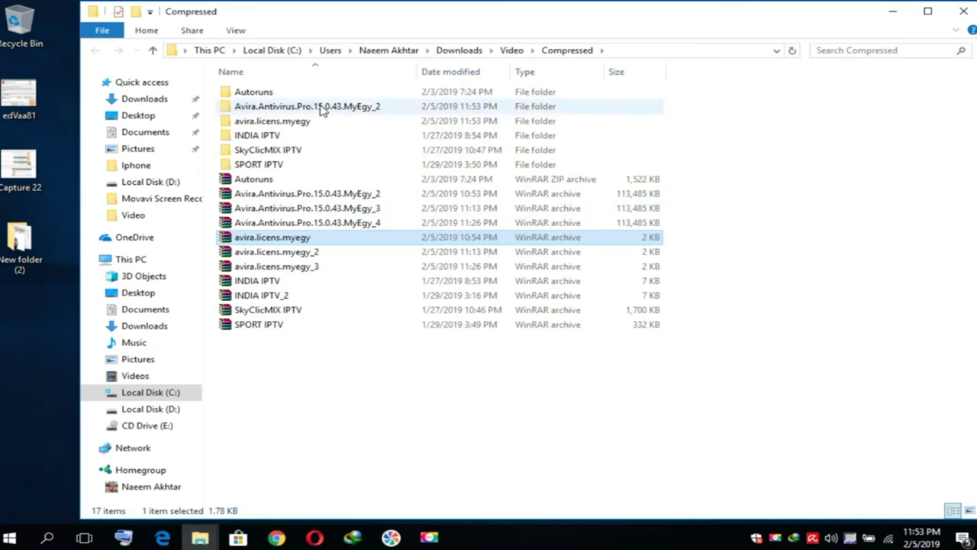
# Step: Launch the avira_antivirus_en-us installer from the extracted Avira.Antivirus.Pro.15.0.43.MyEgy folder and minimise the folder window
pyautogui.doubleClick(356, 106)
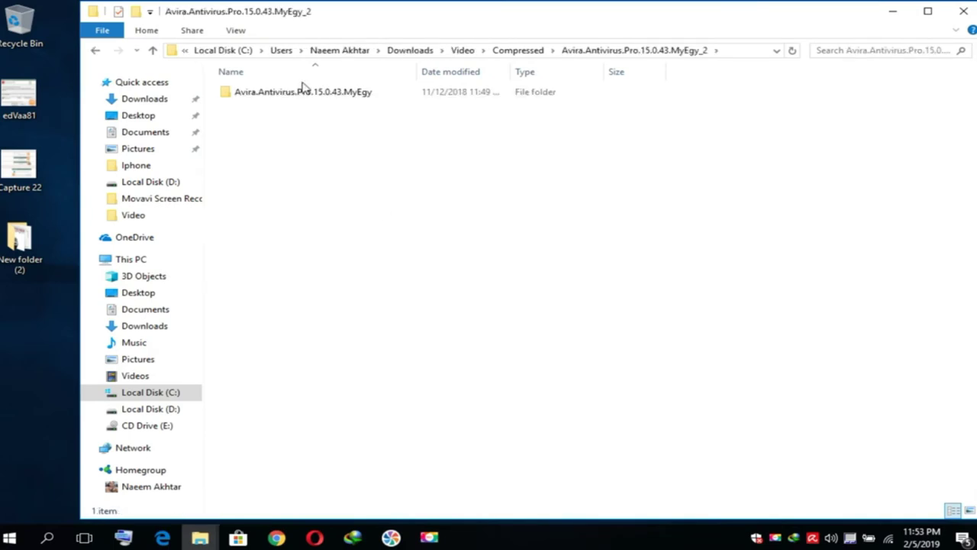
pyautogui.doubleClick(310, 97)
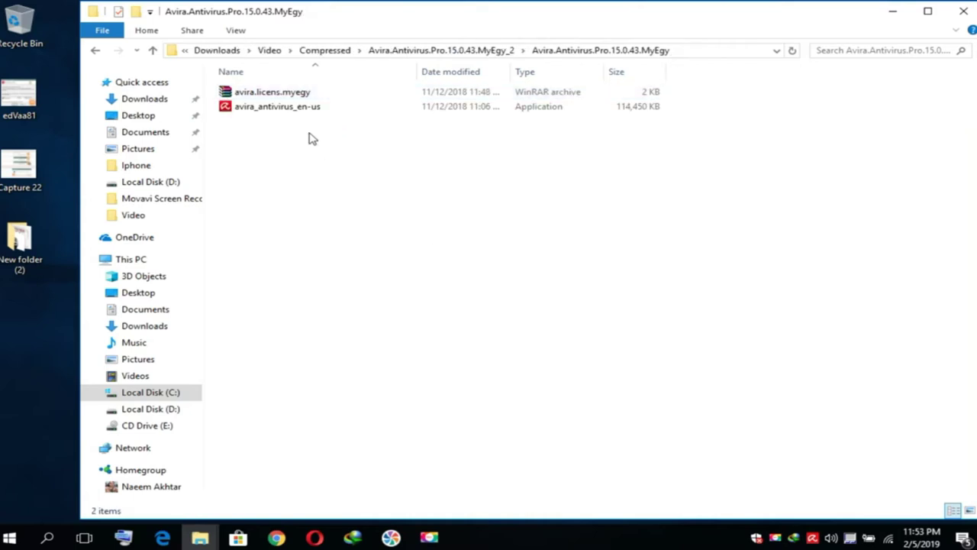
pyautogui.rightClick(301, 107)
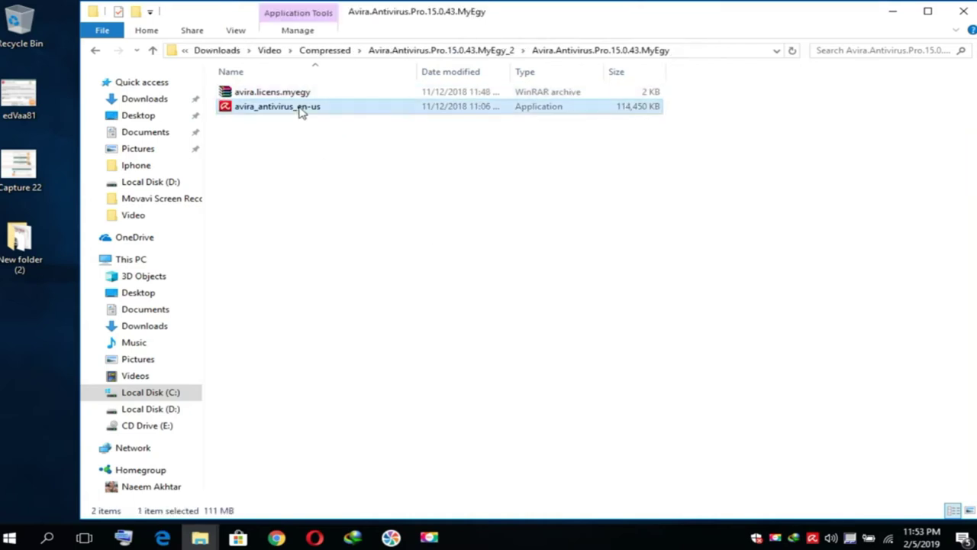
pyautogui.click(347, 135)
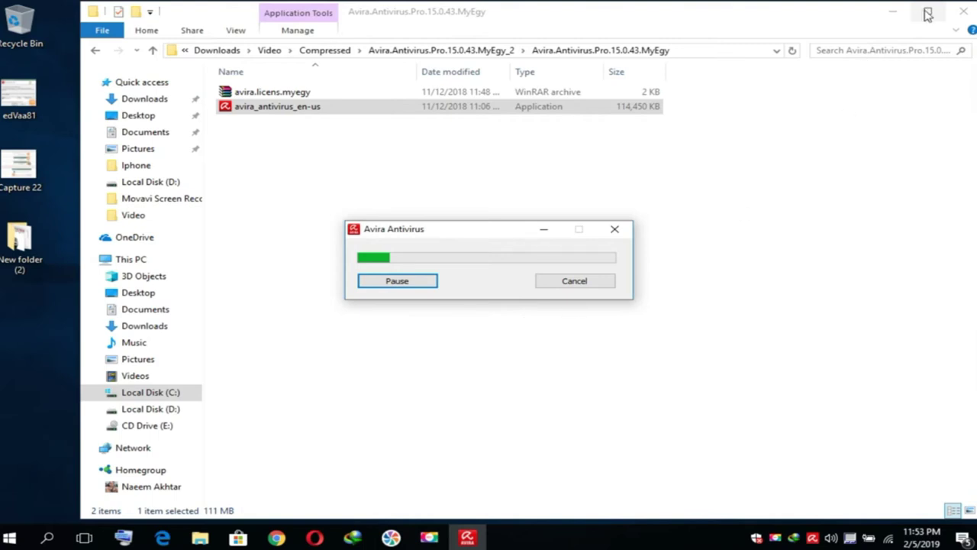
pyautogui.click(892, 11)
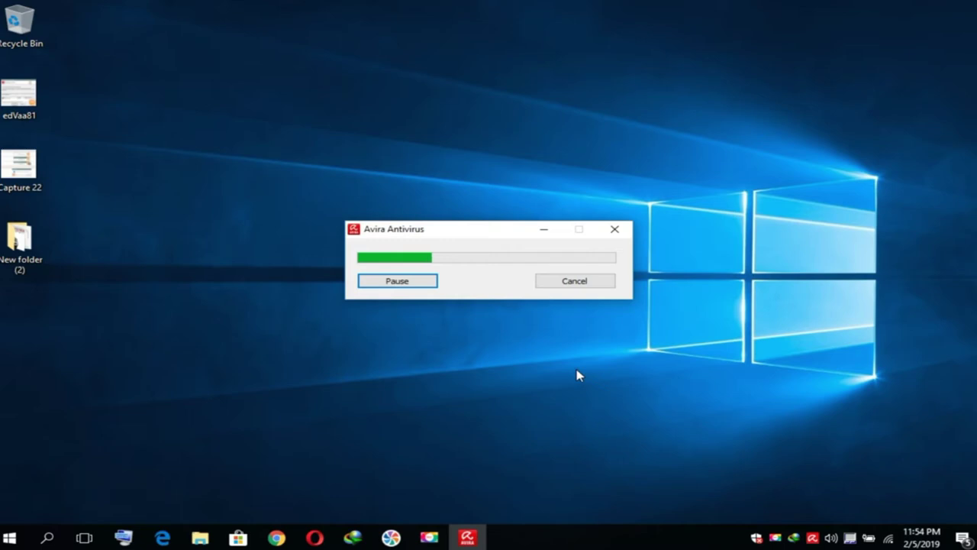
# Step: Open the edVaa81 reference image from the desktop and place its window beside the Avira installer
pyautogui.doubleClick(18, 93)
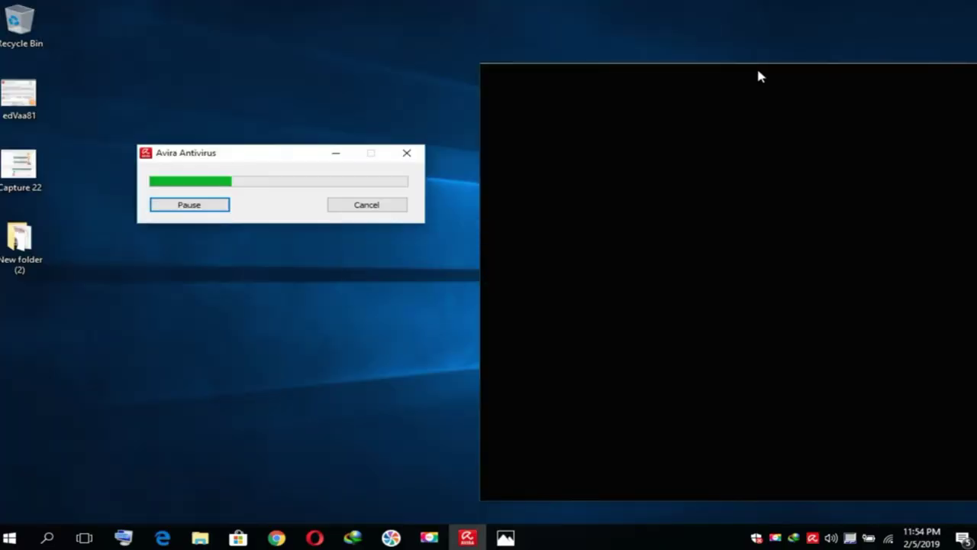
pyautogui.click(760, 77)
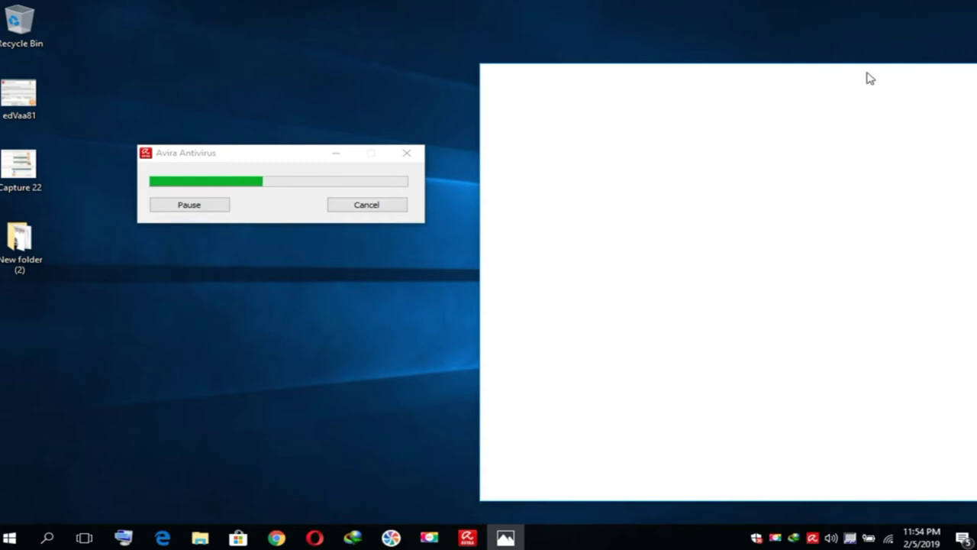
pyautogui.moveTo(868, 78)
pyautogui.mouseDown()
pyautogui.moveTo(661, 74)
pyautogui.moveTo(881, 66)
pyautogui.moveTo(884, 81)
pyautogui.mouseUp()
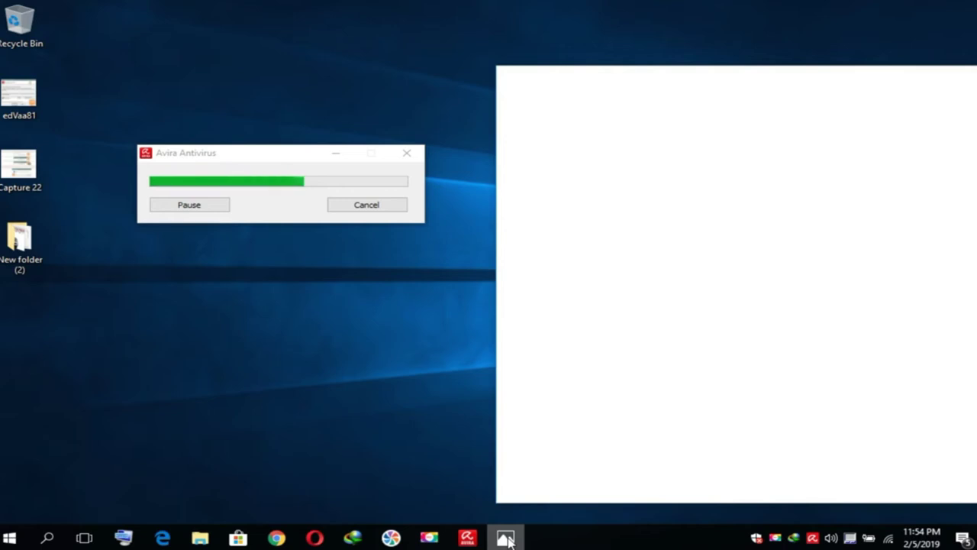
pyautogui.moveTo(507, 540)
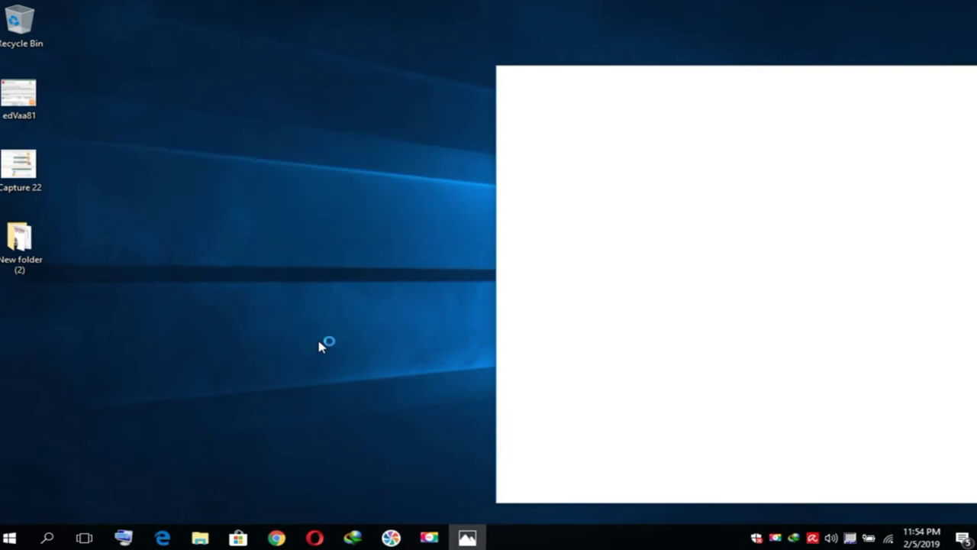
pyautogui.rightClick(361, 147)
pyautogui.click(404, 189)
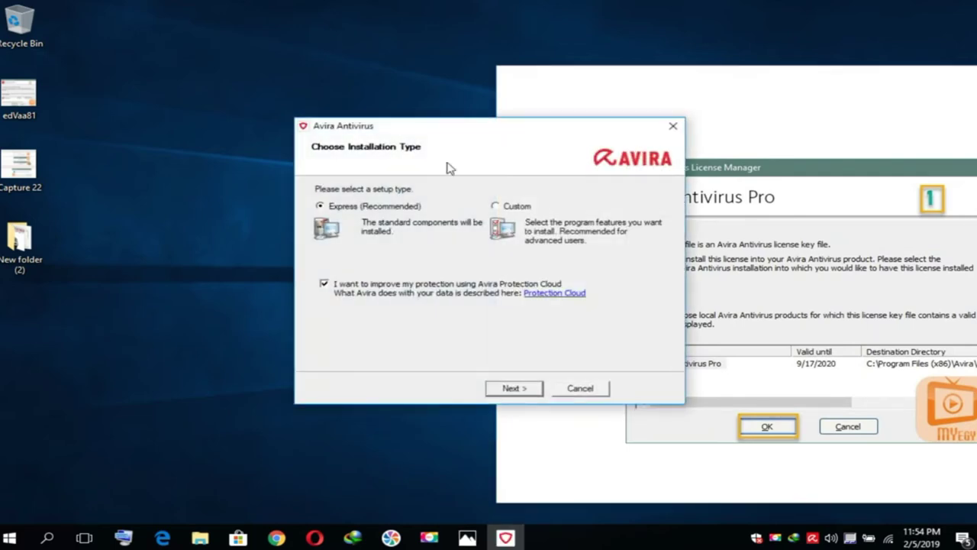
# Step: Proceed with Express setup to the license wizard, select Install Avira Antivirus Pro, and open the license file chooser
pyautogui.moveTo(458, 135); pyautogui.dragTo(263, 113)
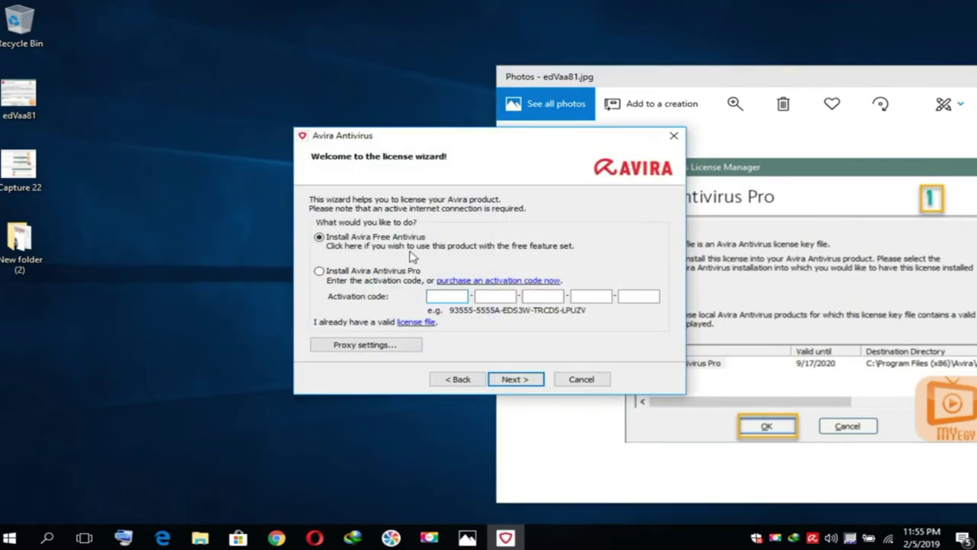
pyautogui.moveTo(517, 136); pyautogui.dragTo(324, 122)
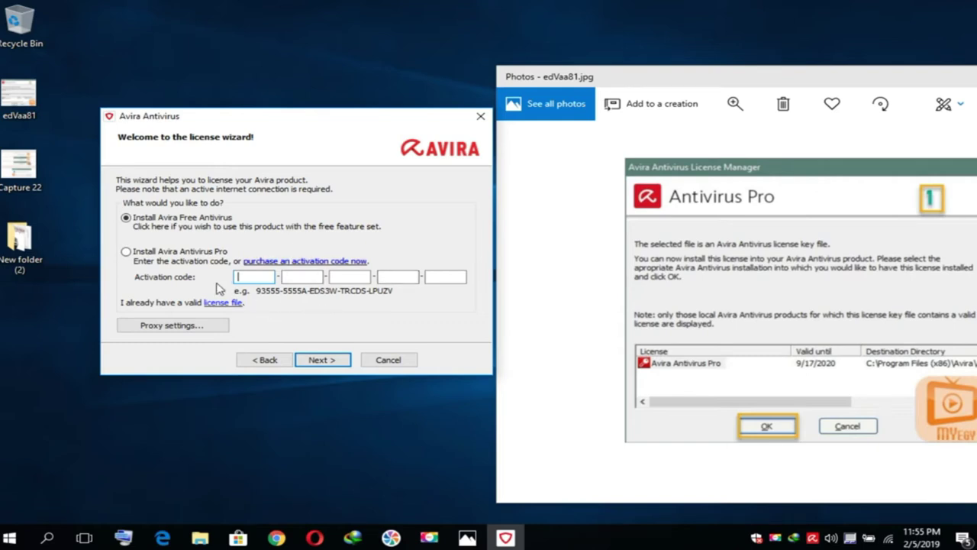
pyautogui.click(191, 254)
pyautogui.click(217, 304)
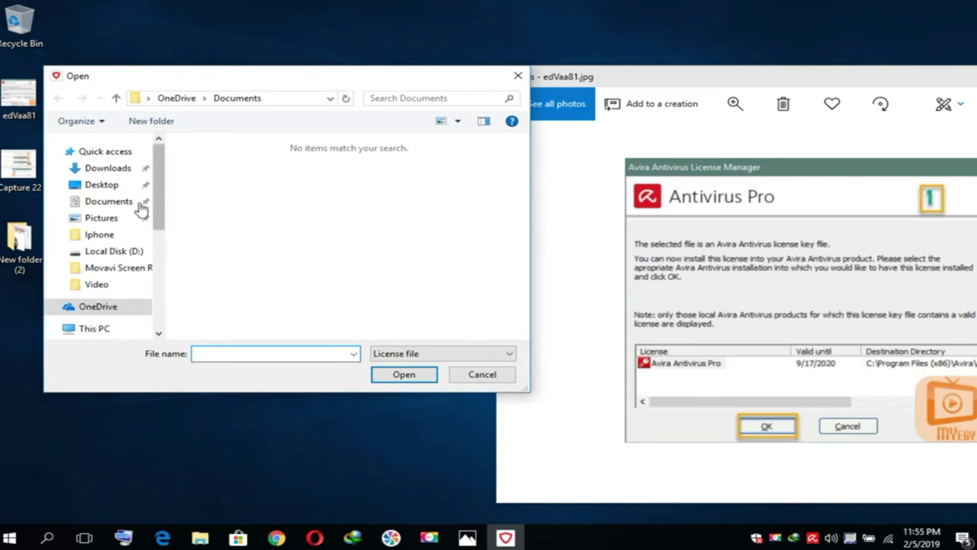
# Step: Browse the license file chooser to the Compressed folder inside Downloads > Video
pyautogui.click(119, 175)
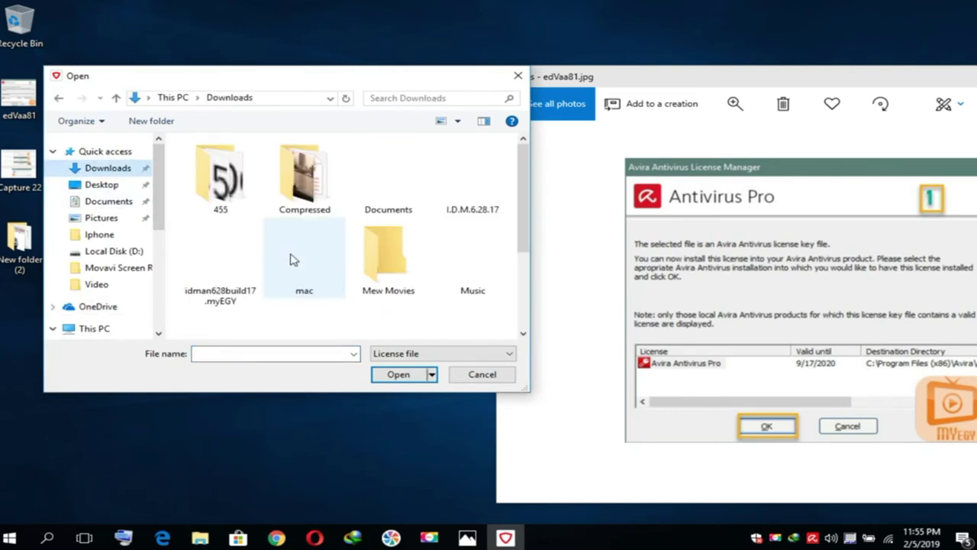
pyautogui.doubleClick(304, 177)
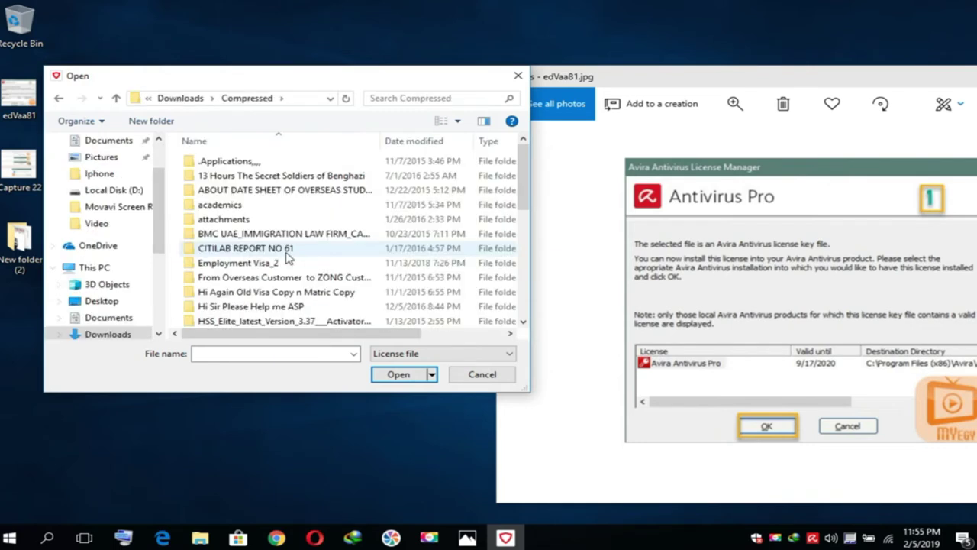
pyautogui.click(59, 98)
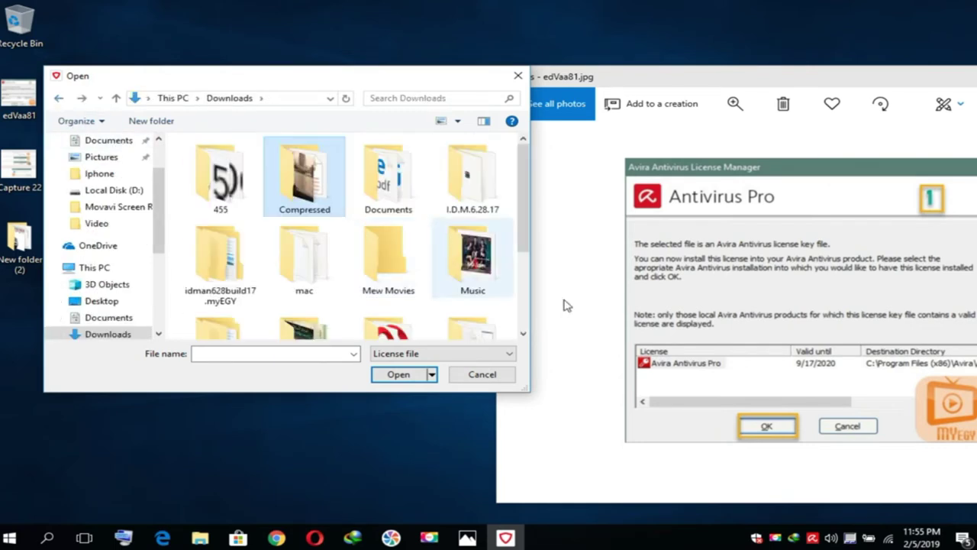
pyautogui.click(387, 260)
pyautogui.scroll(-2, 381, 275)
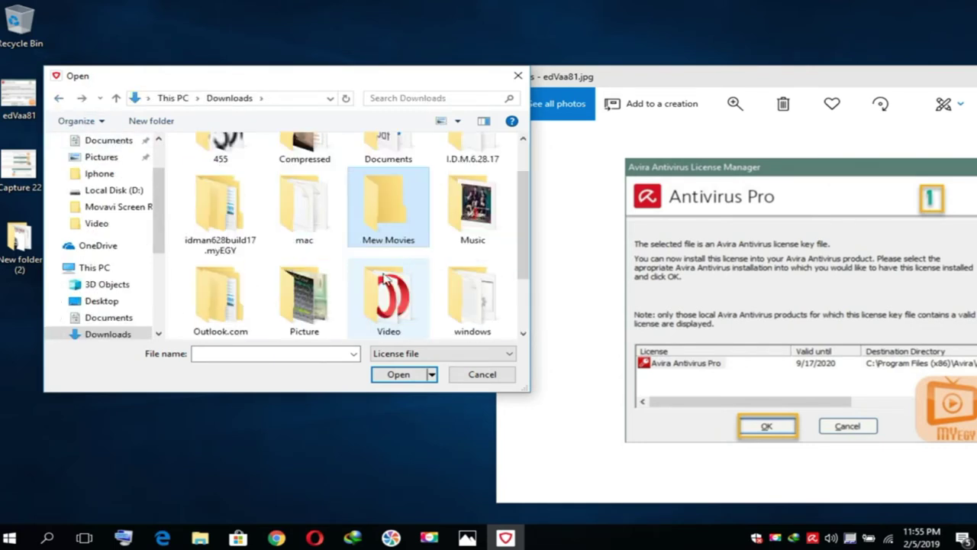
pyautogui.doubleClick(374, 255)
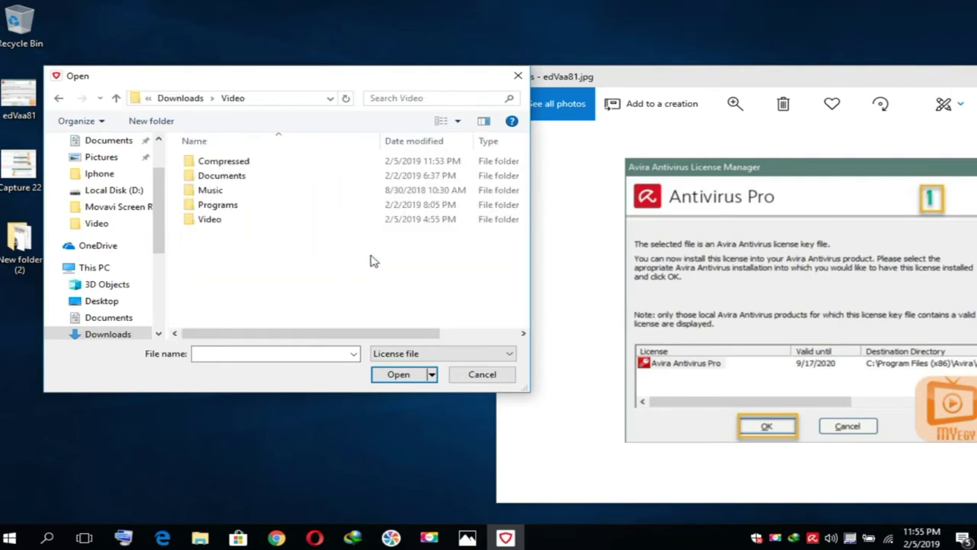
pyautogui.doubleClick(262, 163)
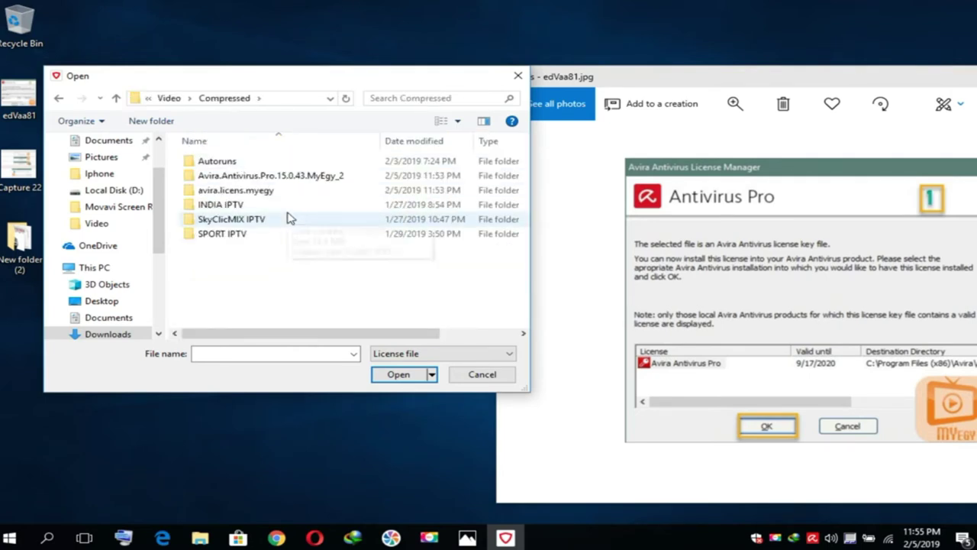
# Step: Load Licence File Till 2020.9.17.key from the nested avira.licens.myegy folder as the Avira license and let the installation run
pyautogui.doubleClick(285, 178)
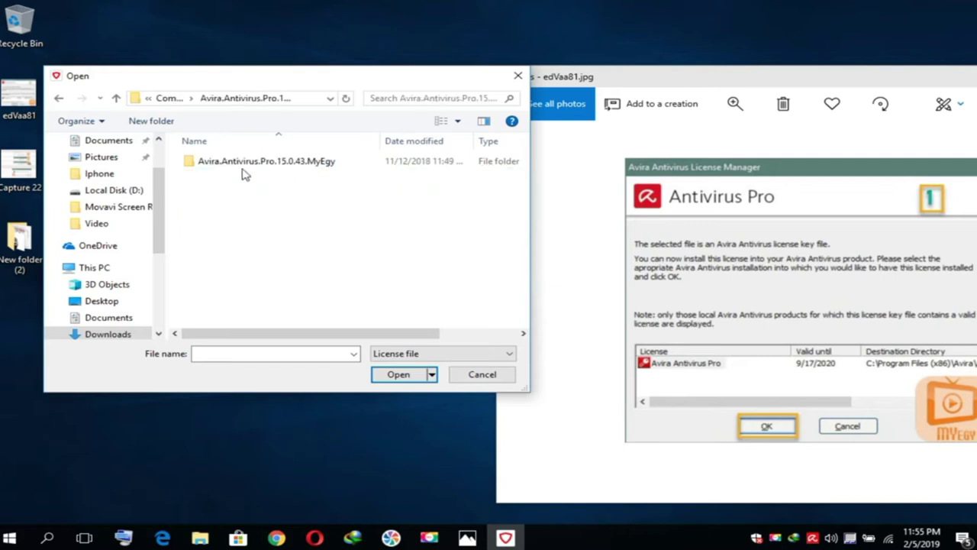
pyautogui.click(59, 98)
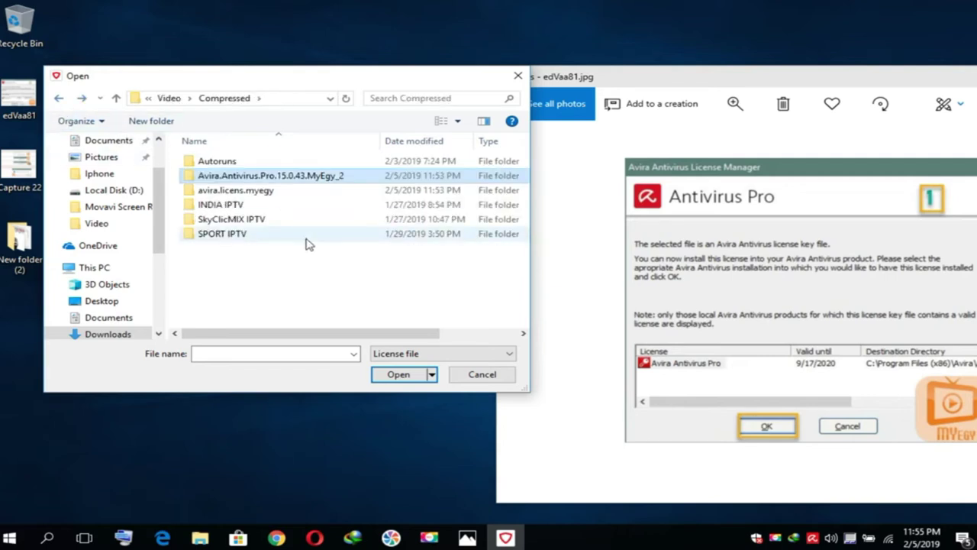
pyautogui.doubleClick(275, 191)
pyautogui.doubleClick(264, 168)
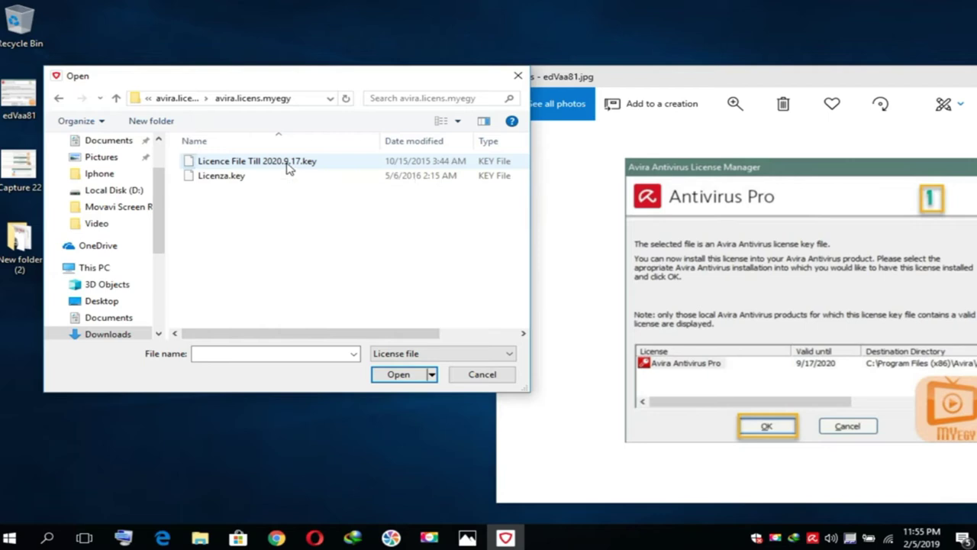
pyautogui.click(288, 164)
pyautogui.click(401, 376)
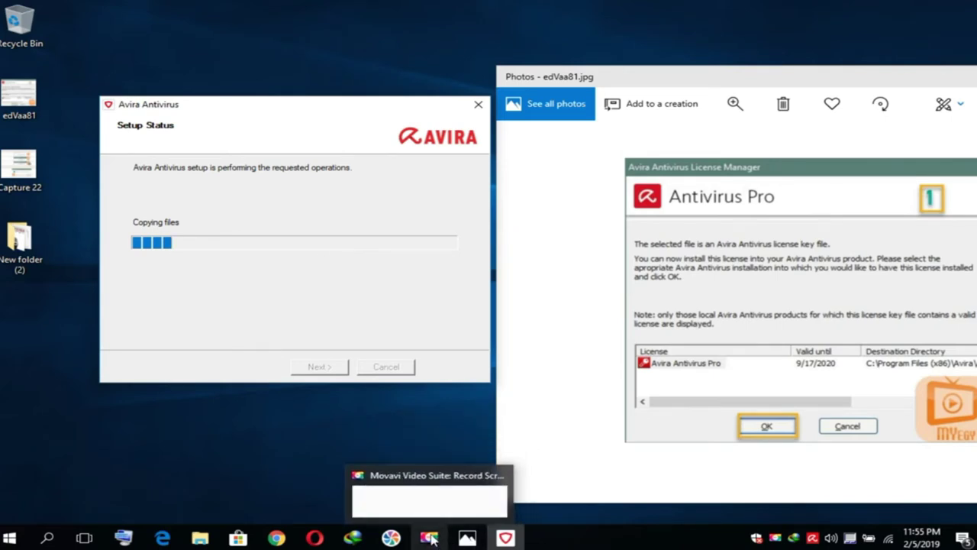
pyautogui.click(391, 537)
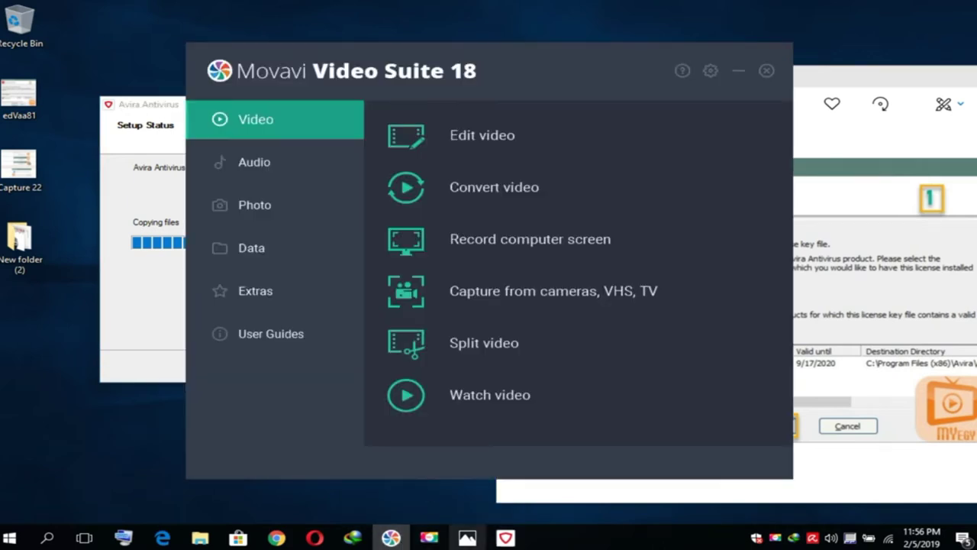
pyautogui.click(467, 537)
pyautogui.click(506, 538)
pyautogui.click(430, 537)
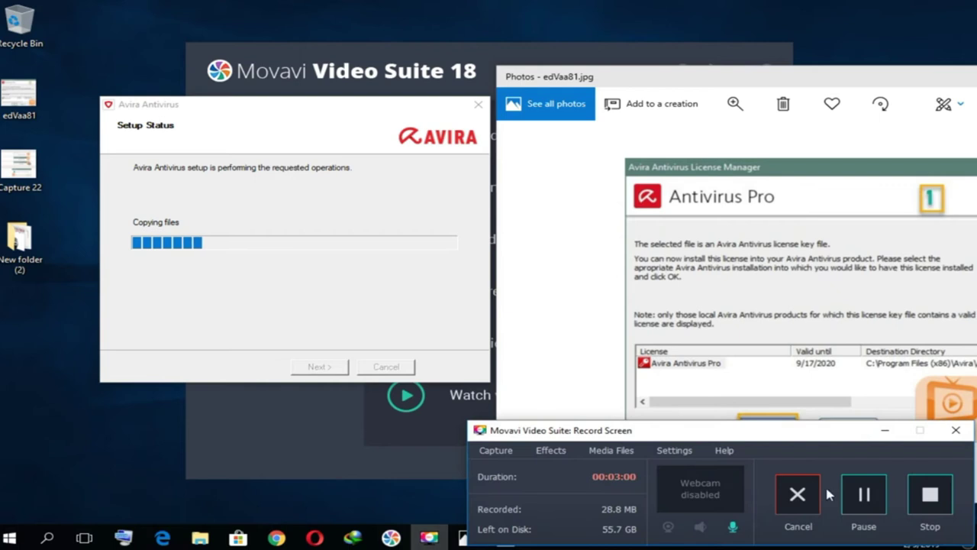
pyautogui.click(863, 495)
pyautogui.click(863, 495)
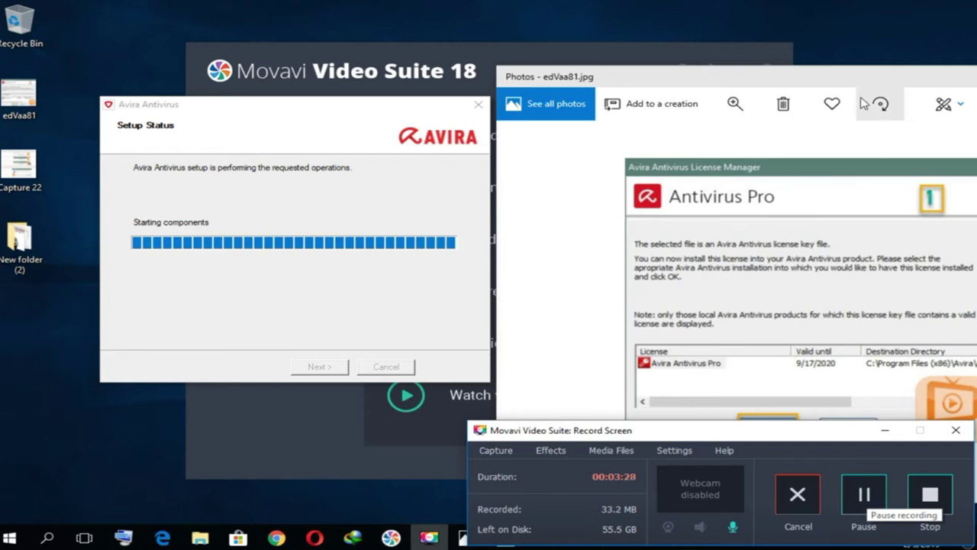
# Step: Minimise the edVaa81 image window and the Movavi Video Suite window so the Avira setup stands clear on the desktop
pyautogui.moveTo(868, 84); pyautogui.dragTo(756, 85)
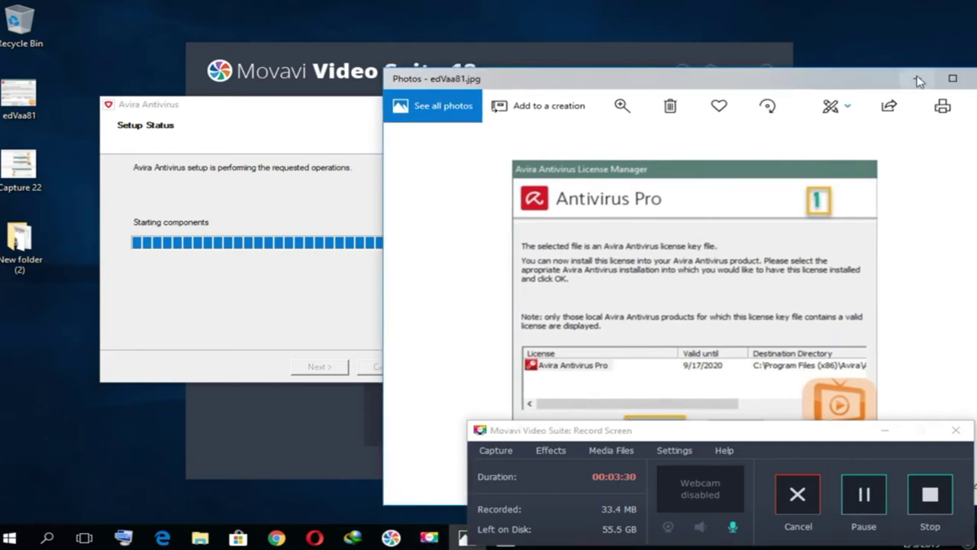
pyautogui.click(918, 80)
pyautogui.click(736, 70)
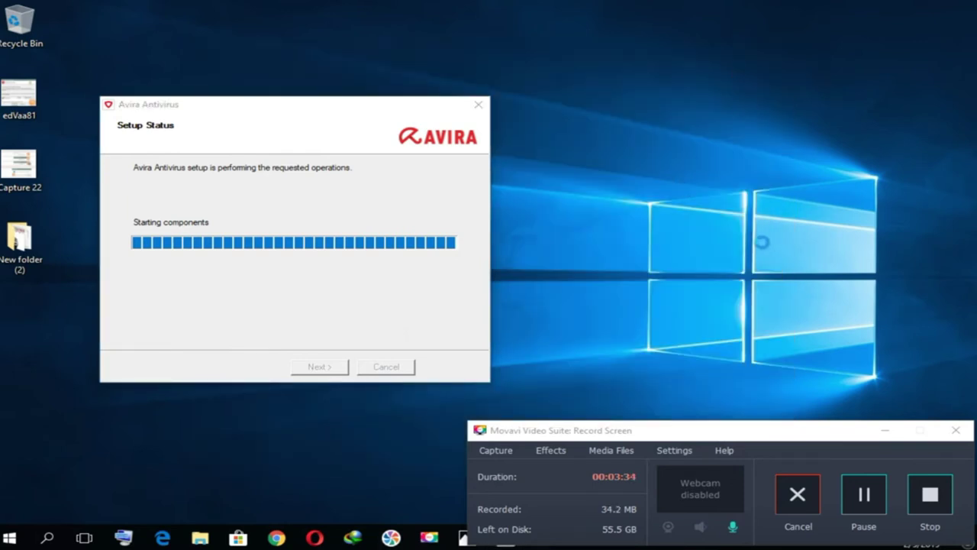
pyautogui.rightClick(676, 176)
pyautogui.click(764, 217)
pyautogui.rightClick(699, 169)
pyautogui.click(741, 211)
pyautogui.moveTo(698, 432); pyautogui.dragTo(808, 441)
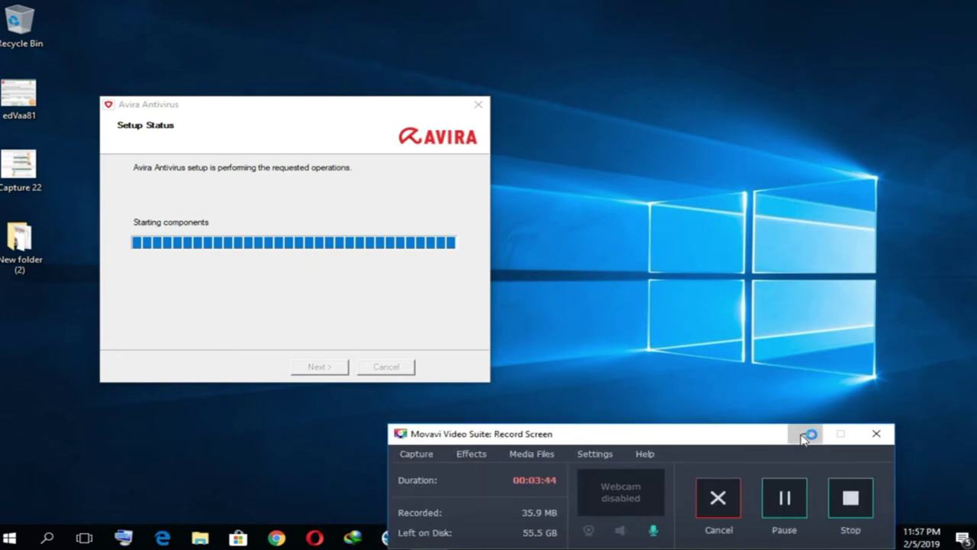
pyautogui.click(806, 433)
pyautogui.rightClick(737, 246)
pyautogui.click(775, 288)
pyautogui.rightClick(737, 257)
pyautogui.click(780, 298)
pyautogui.rightClick(738, 242)
pyautogui.click(756, 278)
pyautogui.rightClick(751, 242)
pyautogui.click(763, 282)
pyautogui.rightClick(727, 246)
pyautogui.click(729, 281)
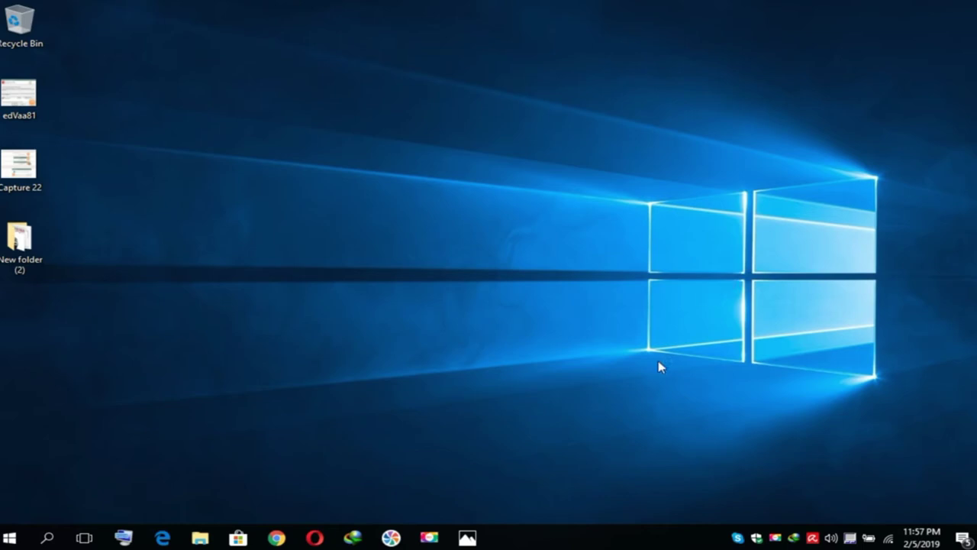
pyautogui.click(433, 539)
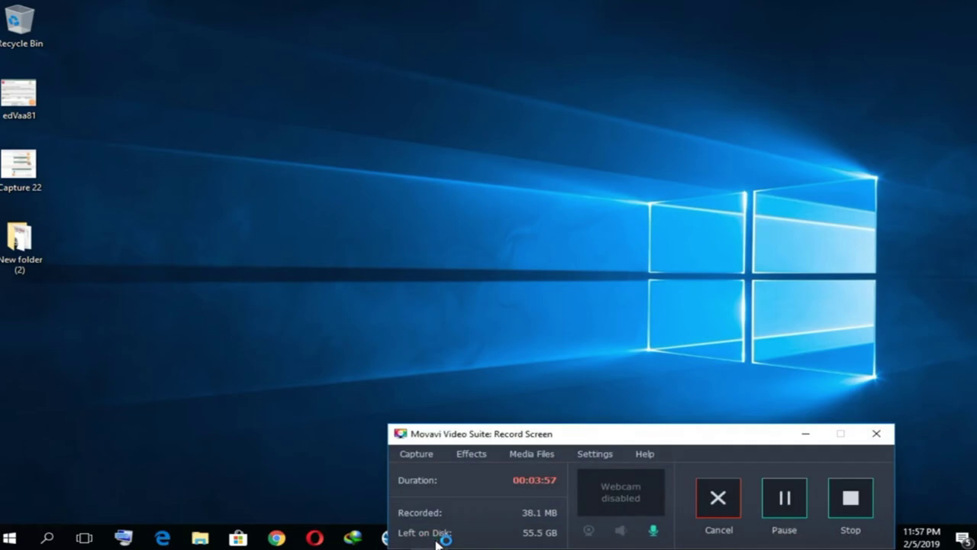
pyautogui.click(815, 436)
pyautogui.rightClick(619, 281)
pyautogui.click(661, 326)
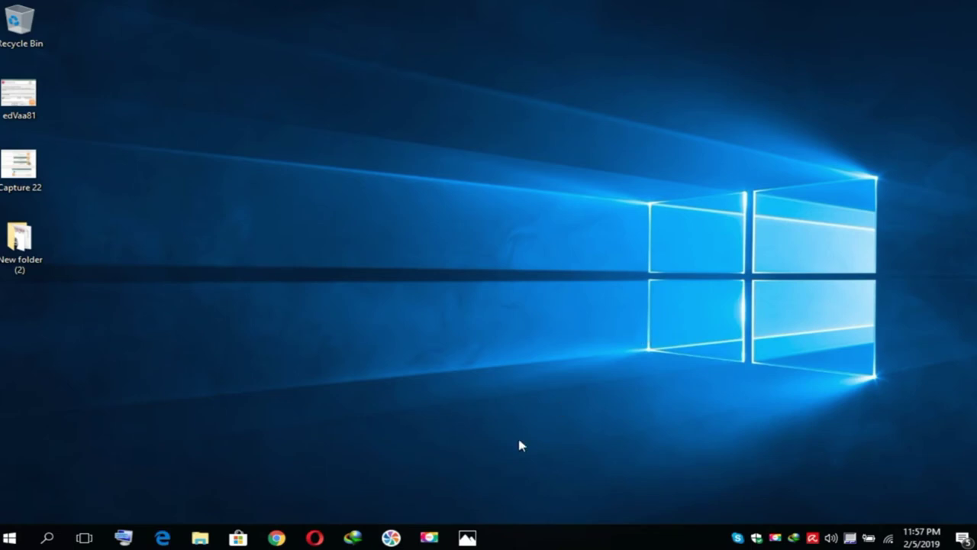
pyautogui.rightClick(547, 227)
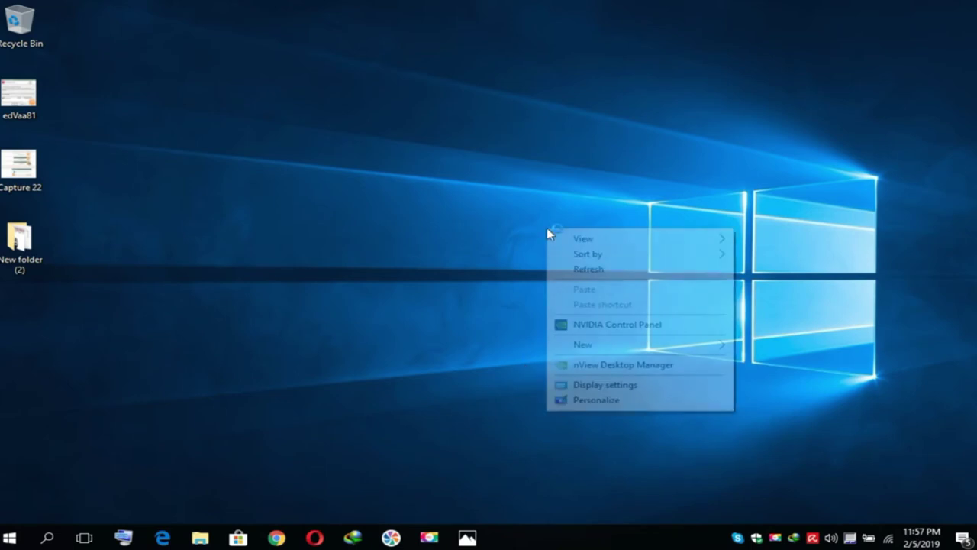
pyautogui.click(584, 267)
pyautogui.click(429, 538)
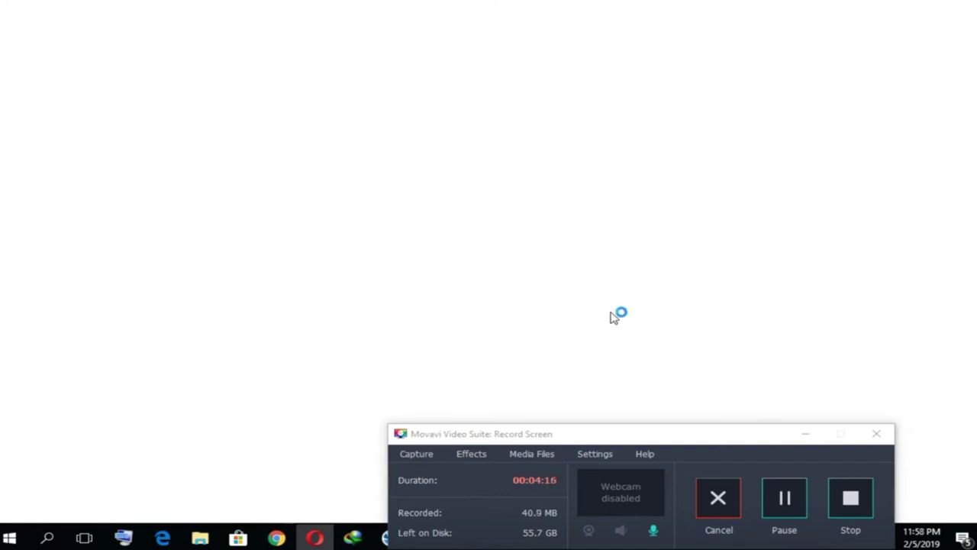
pyautogui.moveTo(746, 435); pyautogui.dragTo(775, 276)
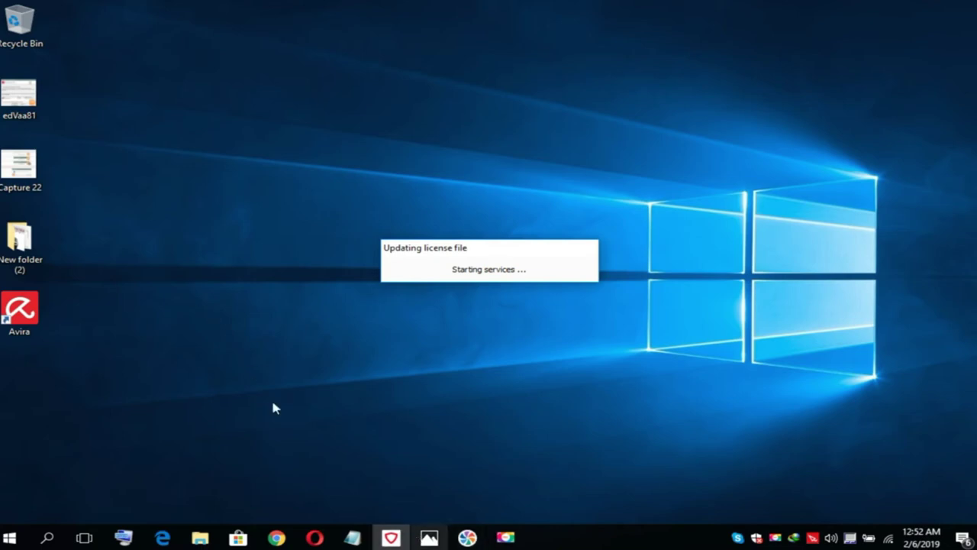
# Step: Open the inner avira.licens.myegy folder under Downloads > Video > Compressed in a File Explorer window
pyautogui.doubleClick(19, 240)
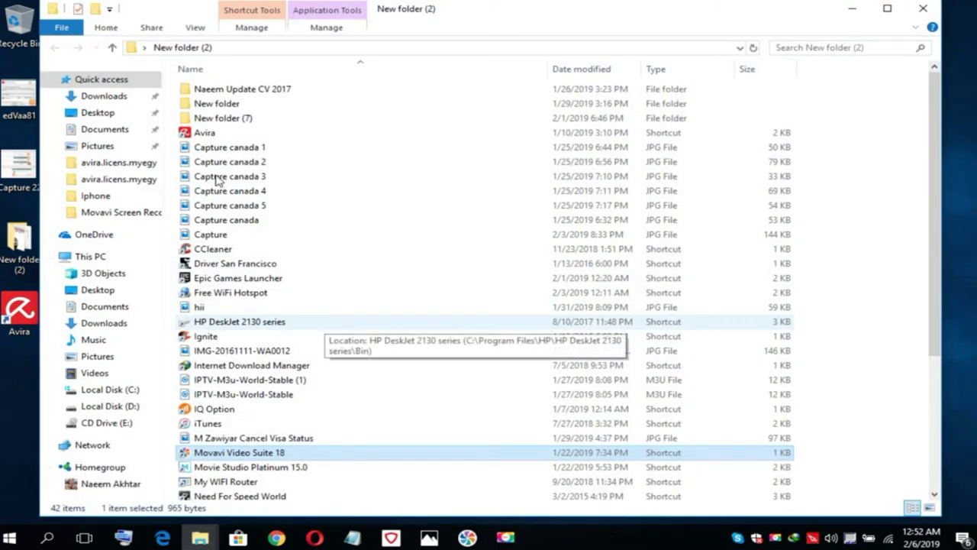
pyautogui.click(120, 98)
pyautogui.doubleClick(286, 113)
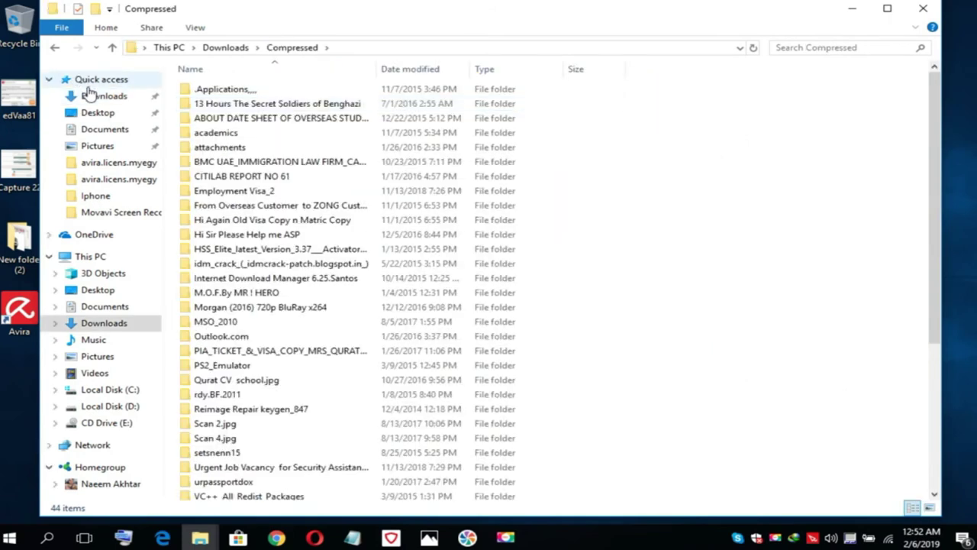
pyautogui.scroll(-3, 251, 284)
pyautogui.click(114, 96)
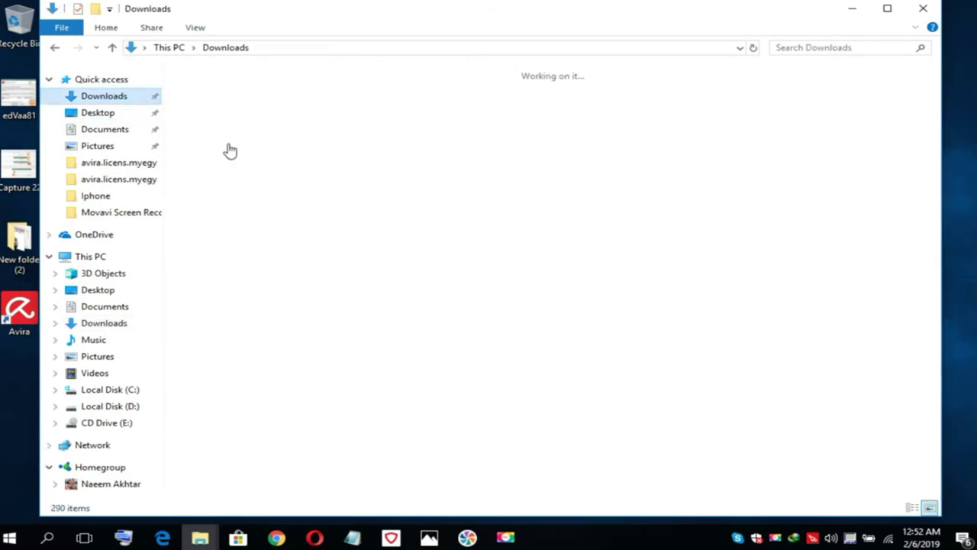
pyautogui.doubleClick(321, 210)
pyautogui.doubleClick(254, 92)
pyautogui.doubleClick(255, 92)
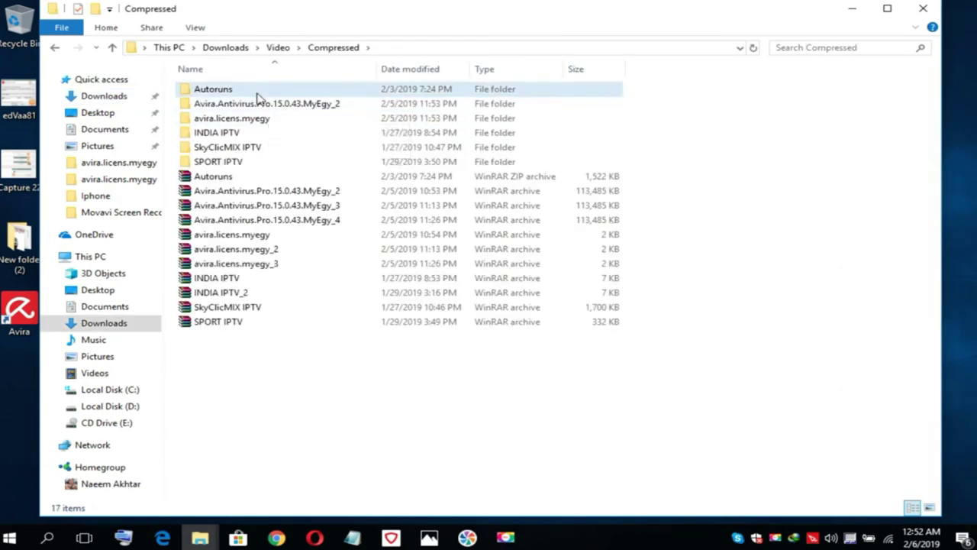
pyautogui.click(54, 47)
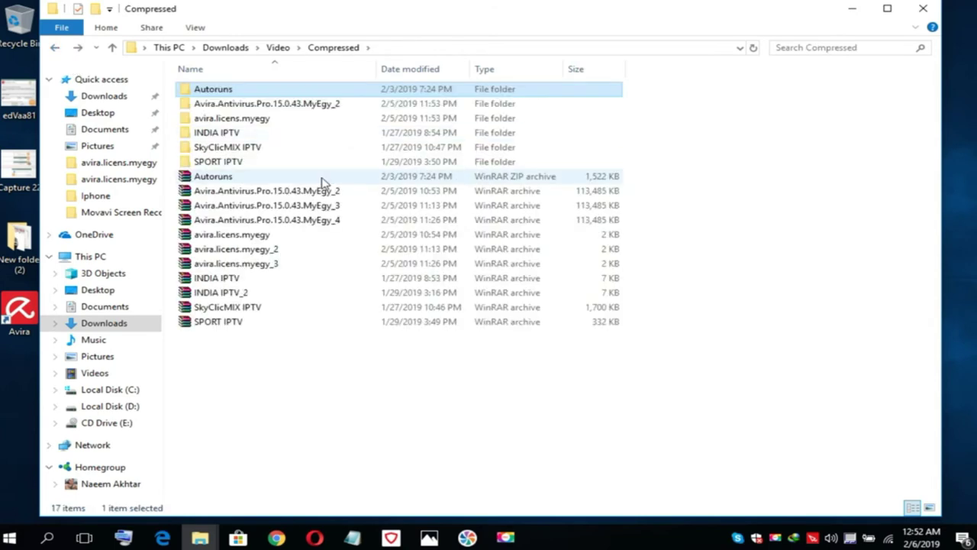
pyautogui.doubleClick(277, 122)
pyautogui.doubleClick(242, 93)
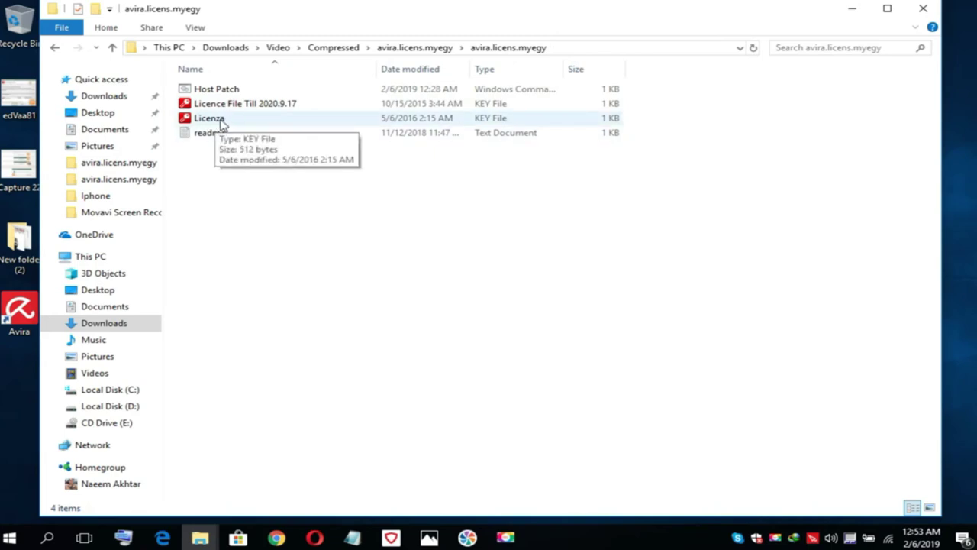
# Step: Open the readme text file in Notepad to check the patch and license instructions, and close it
pyautogui.click(226, 122)
pyautogui.click(240, 135)
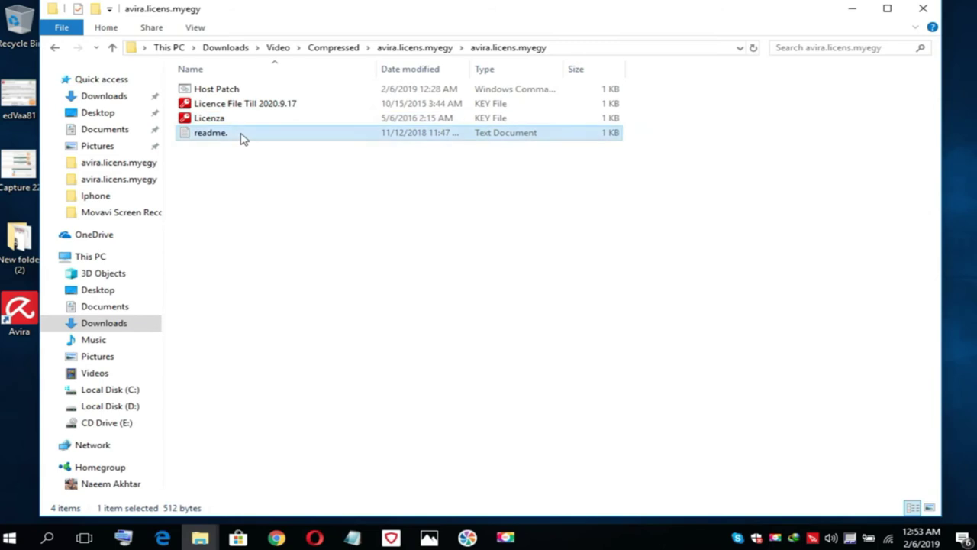
pyautogui.doubleClick(240, 134)
pyautogui.moveTo(268, 129); pyautogui.dragTo(268, 482)
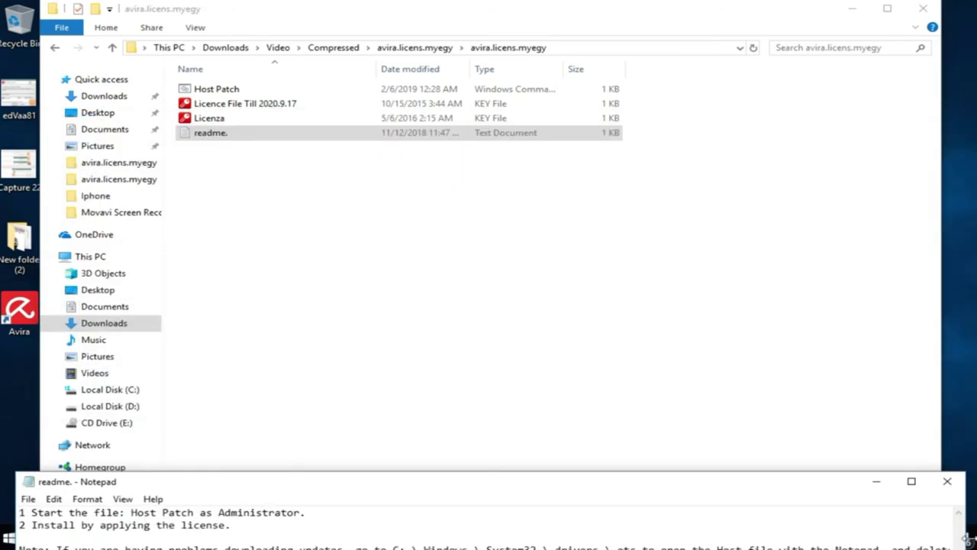
pyautogui.click(948, 481)
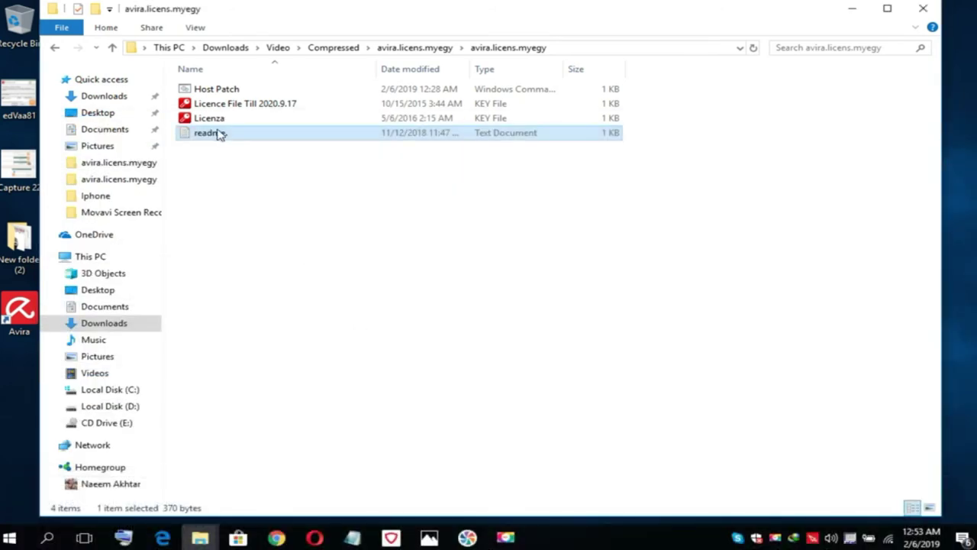
# Step: Check the run options of Host Patch without running it, and select the Licence File Till 2020.9.17 and Licenza key files in turn
pyautogui.rightClick(216, 92)
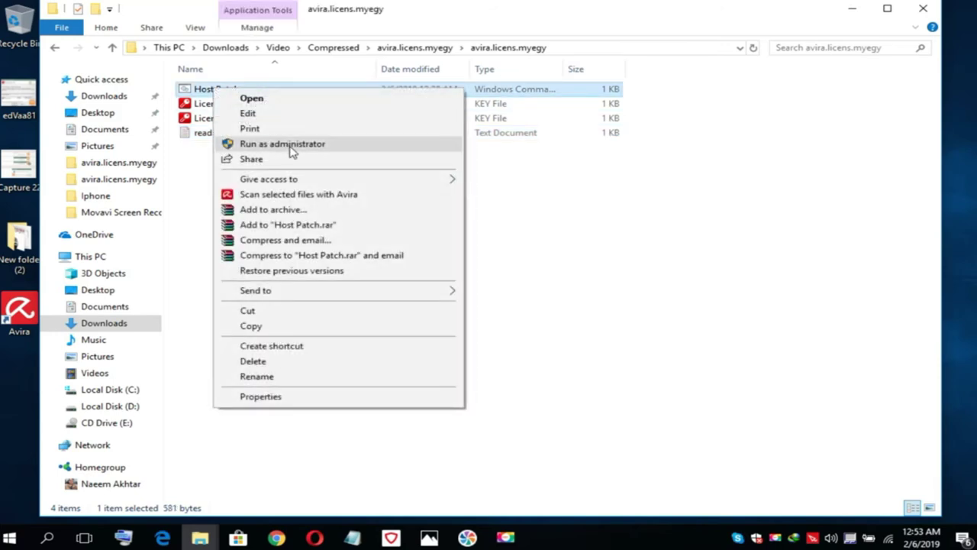
pyautogui.click(676, 260)
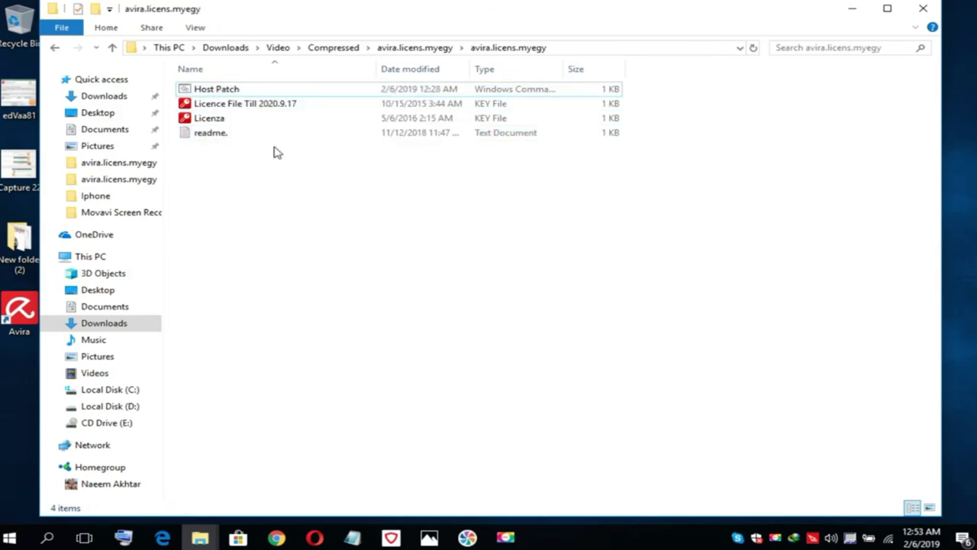
pyautogui.click(252, 107)
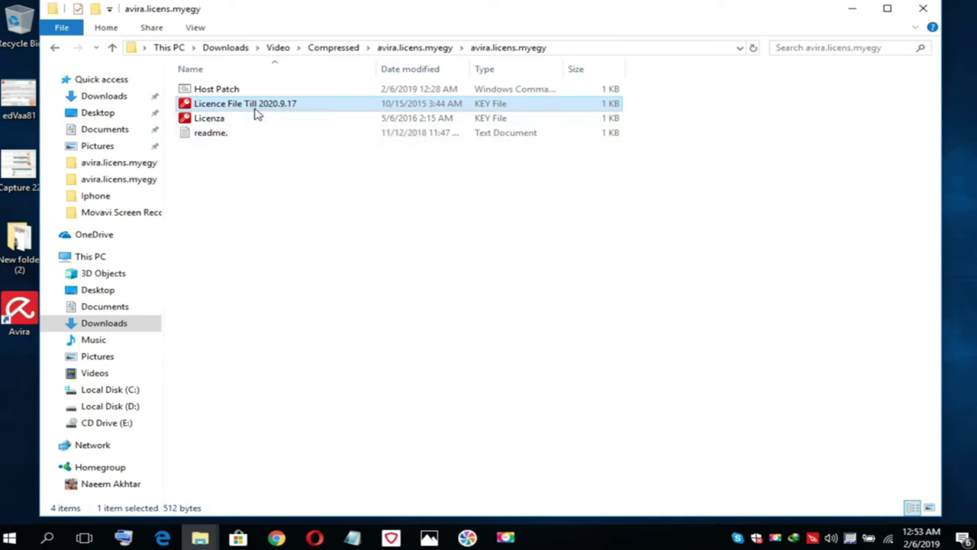
pyautogui.click(231, 120)
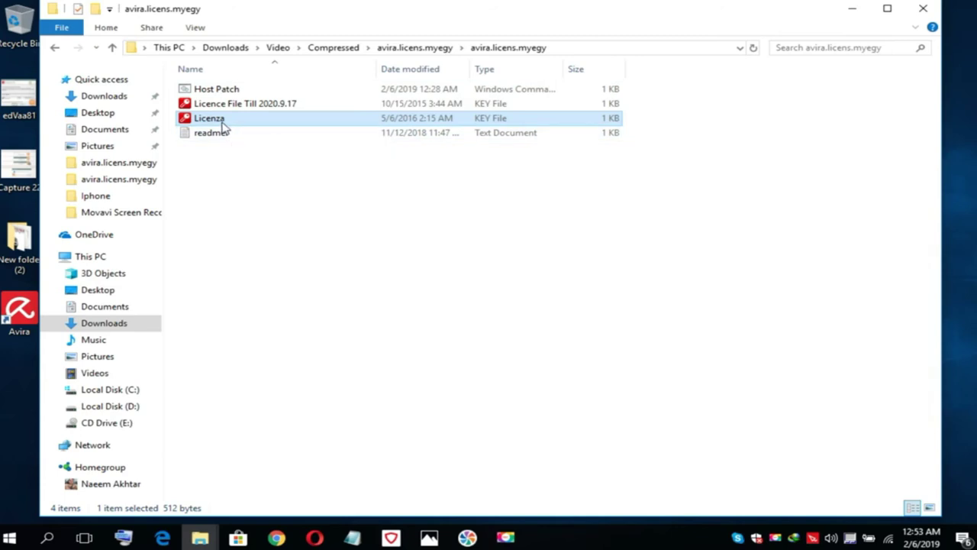
# Step: Minimise the File Explorer window, open the Capture 22 image from the desktop, and compare it with the edVaa81 image
pyautogui.click(852, 11)
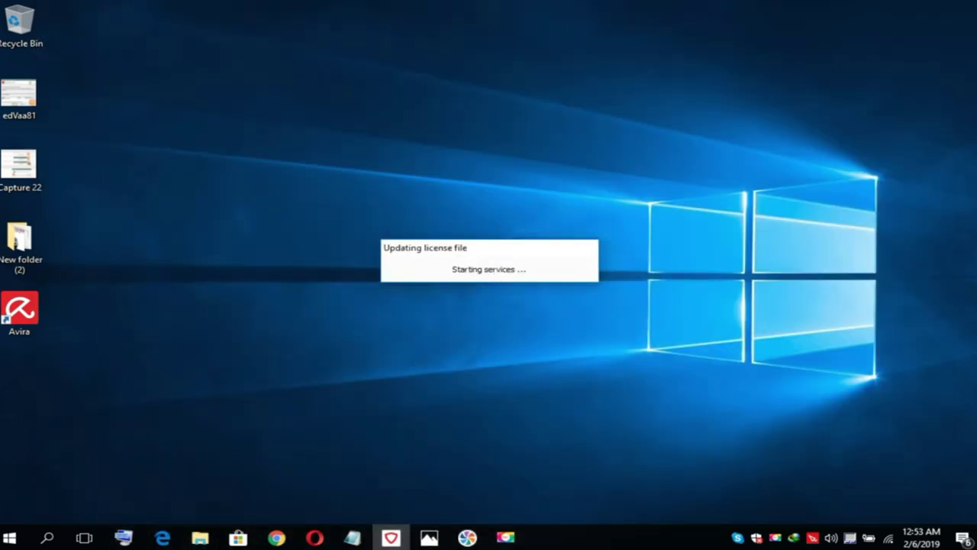
pyautogui.doubleClick(29, 172)
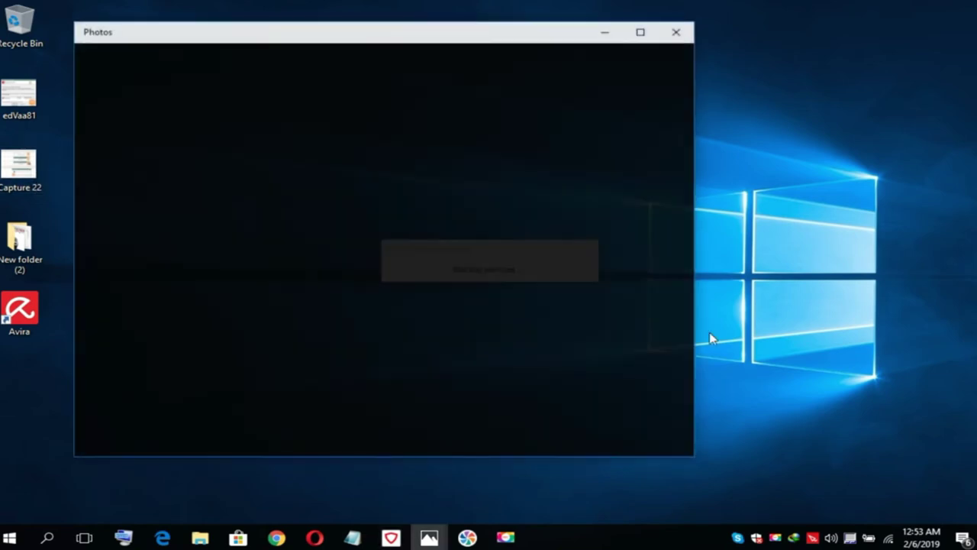
pyautogui.press('Left')
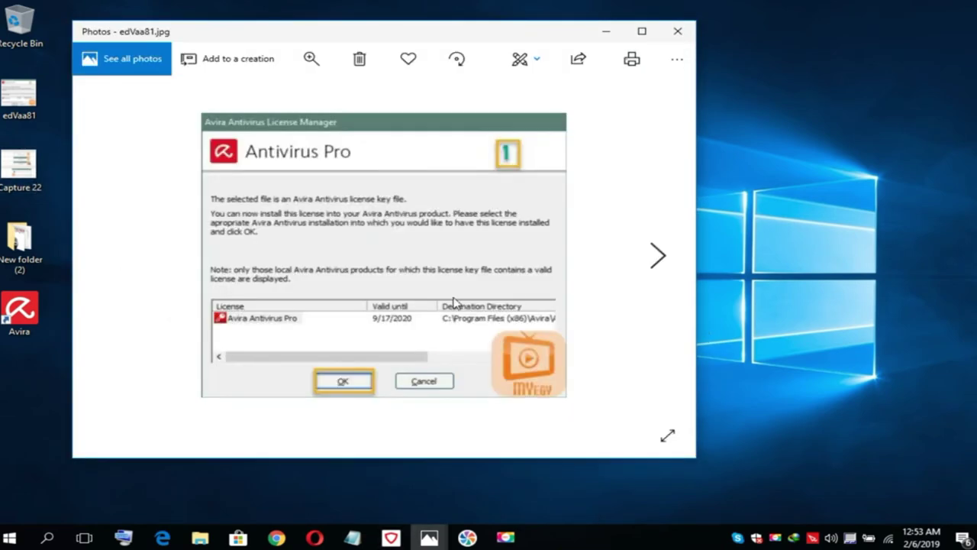
pyautogui.press('Right')
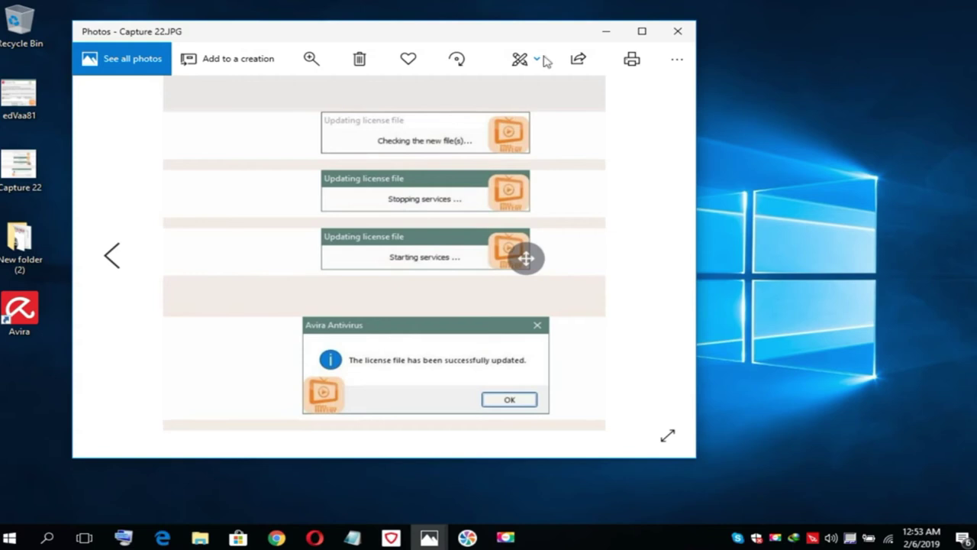
# Step: Enlarge the Capture 22 image, read its license update stages down to the last dialog, and close the image window
pyautogui.click(311, 59)
pyautogui.moveTo(244, 93); pyautogui.dragTo(264, 94)
pyautogui.moveTo(442, 214); pyautogui.dragTo(478, 261)
pyautogui.scroll(-3, 471, 234)
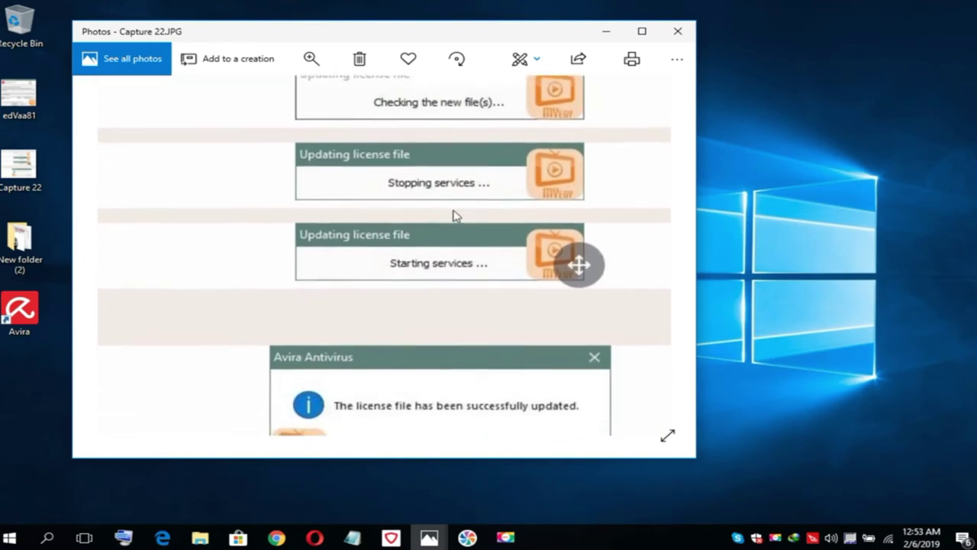
pyautogui.scroll(-1, 471, 174)
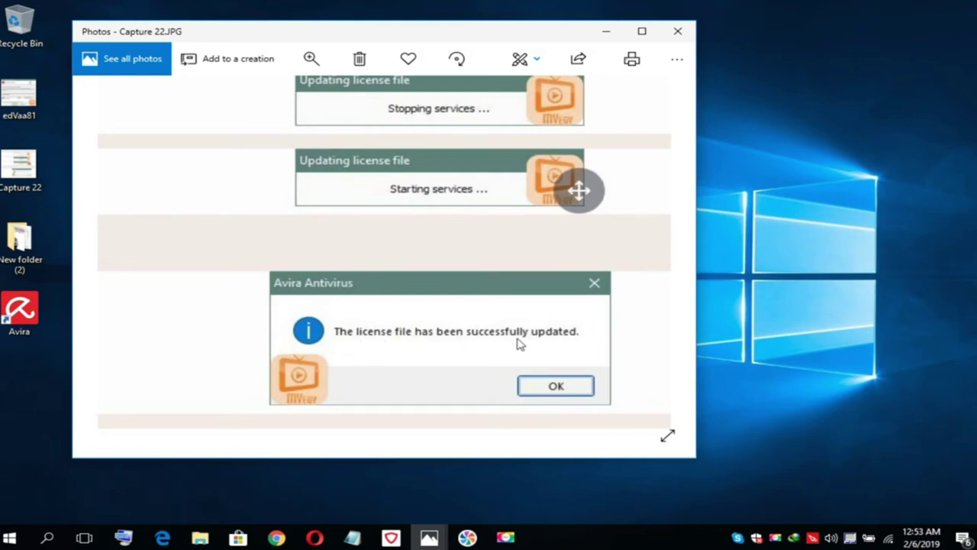
pyautogui.click(678, 30)
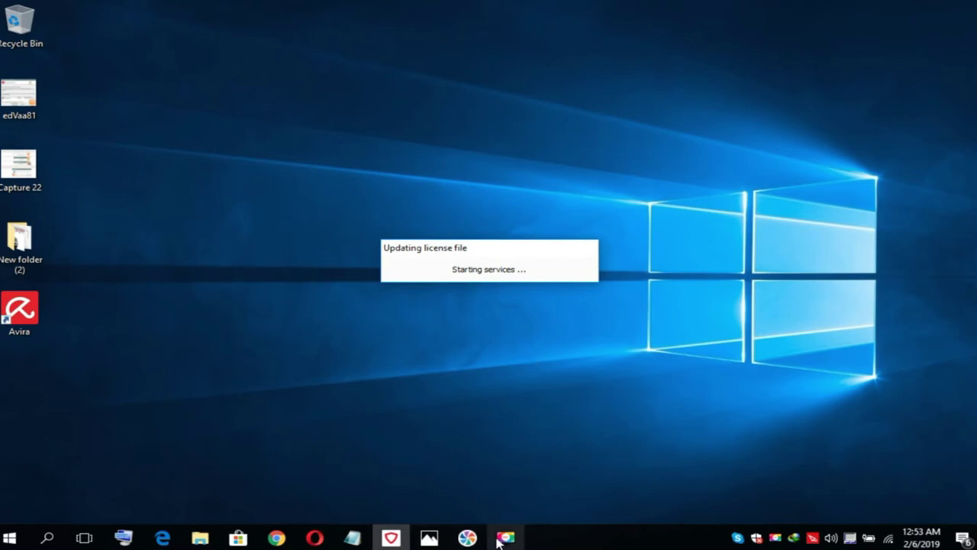
# Step: Put the Movavi Record Screen window out of the way and bring the Updating license file window to the front
pyautogui.moveTo(495, 541)
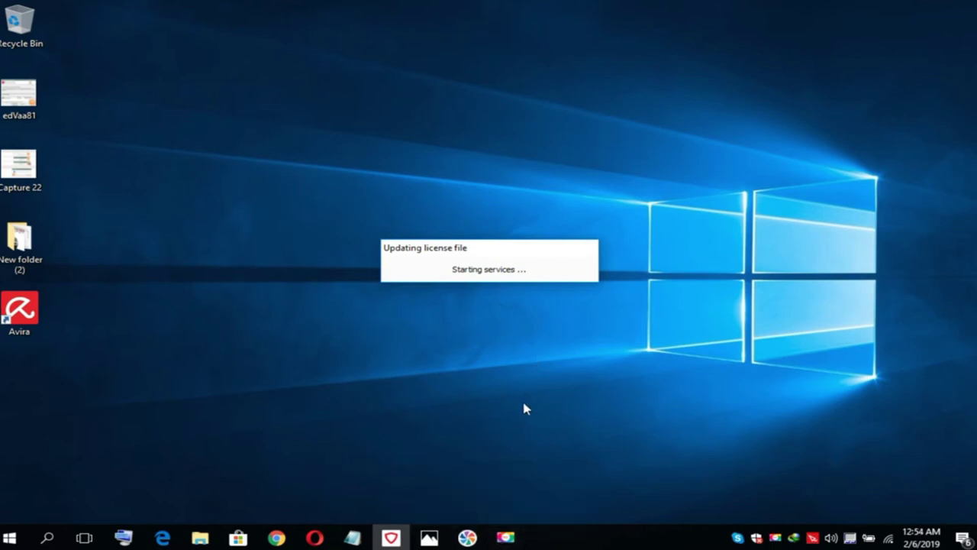
pyautogui.click(504, 537)
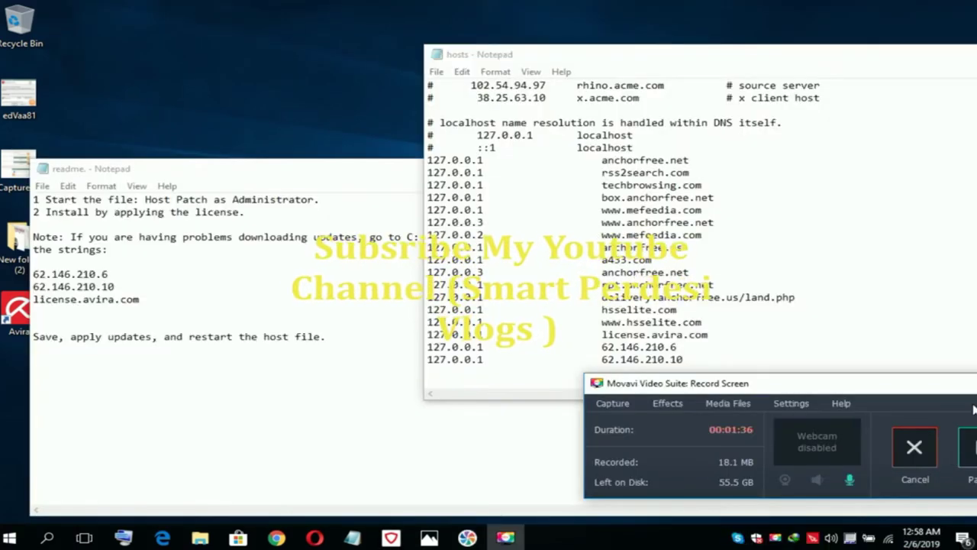
pyautogui.rightClick(954, 387)
pyautogui.click(925, 447)
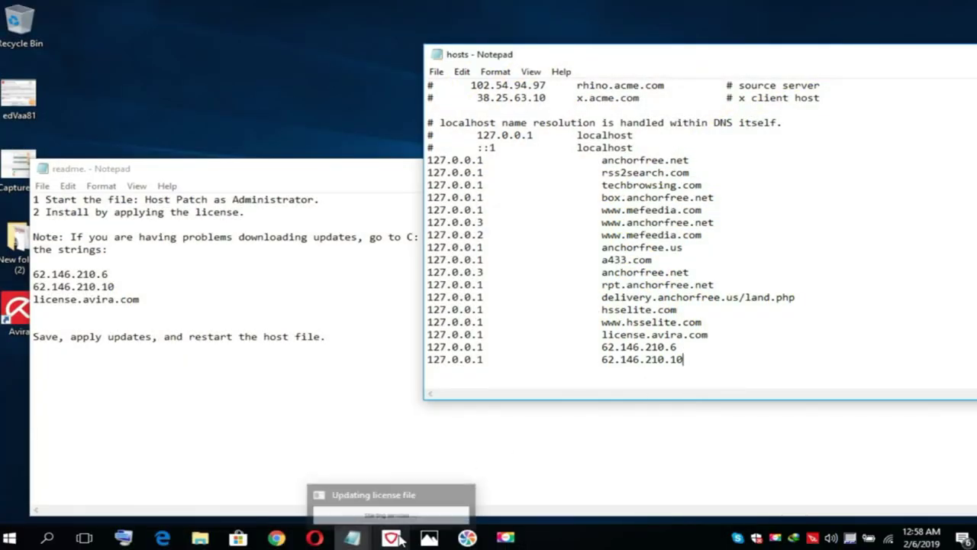
pyautogui.click(400, 539)
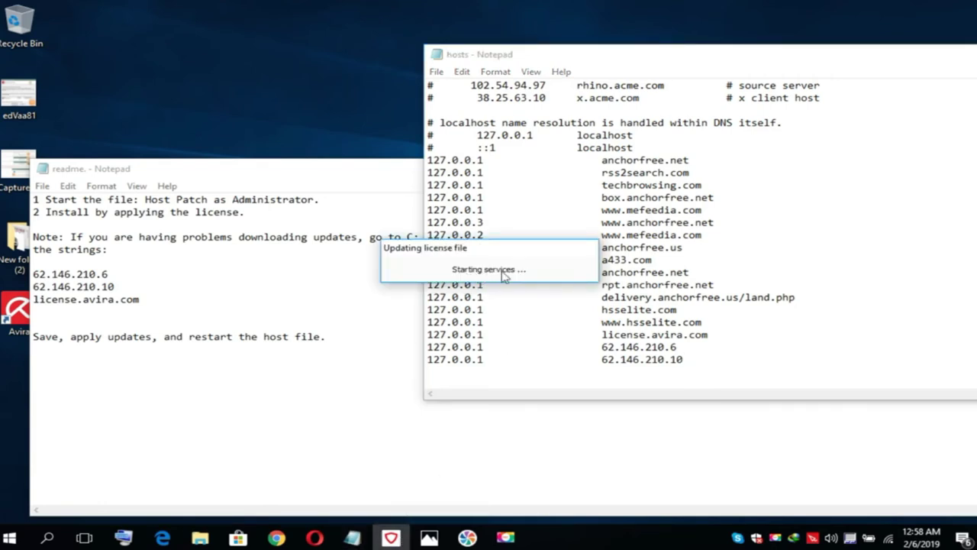
# Step: Bring the readme note forward and shift its window to read the full note on editing the hosts file
pyautogui.click(359, 312)
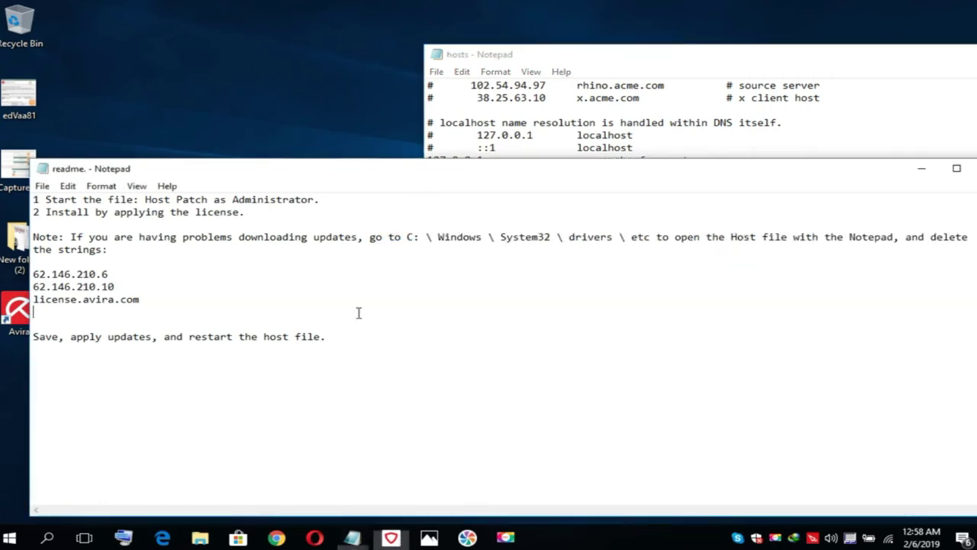
pyautogui.click(532, 61)
pyautogui.moveTo(365, 542)
pyautogui.click(312, 498)
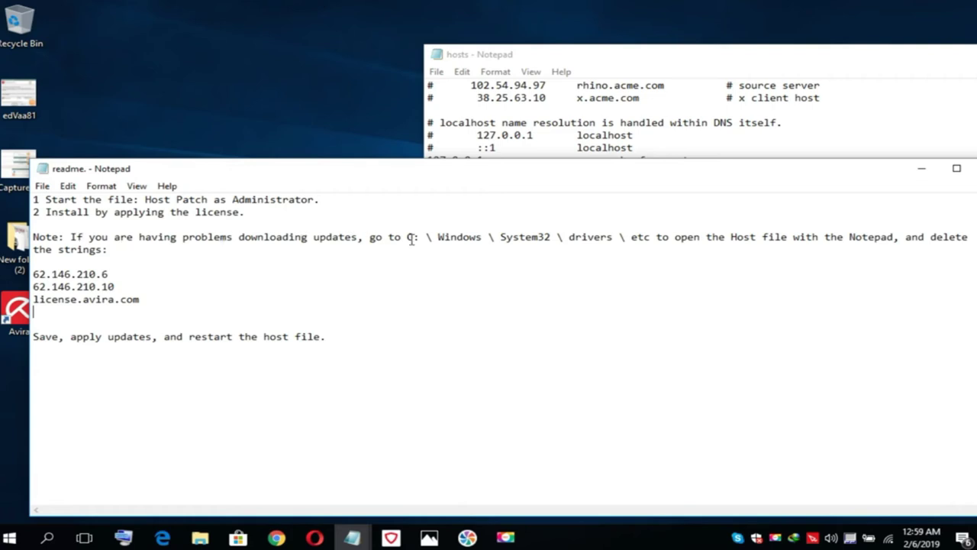
pyautogui.moveTo(545, 175); pyautogui.dragTo(404, 194)
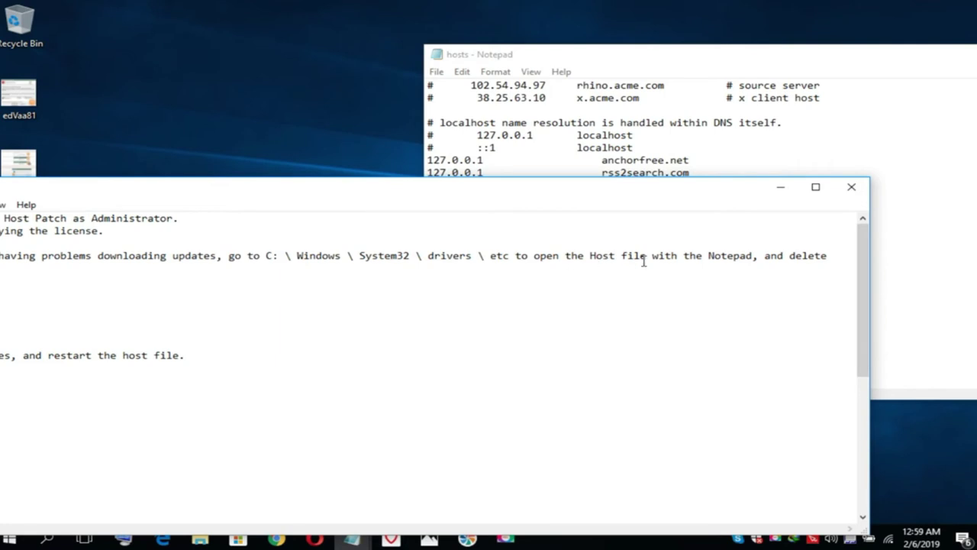
# Step: Switch to the File Explorer search results in drivers and check the options for the hosts file without opening it
pyautogui.click(200, 540)
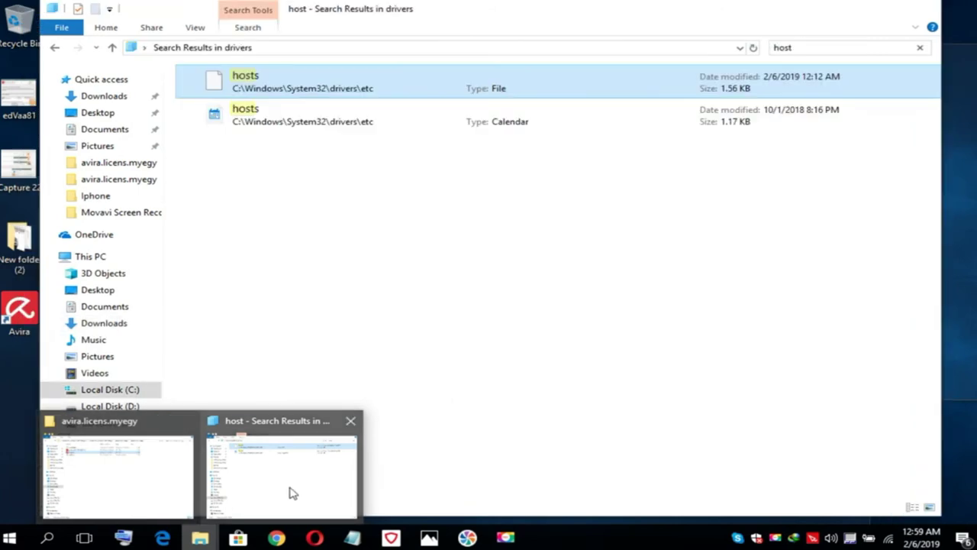
pyautogui.click(290, 488)
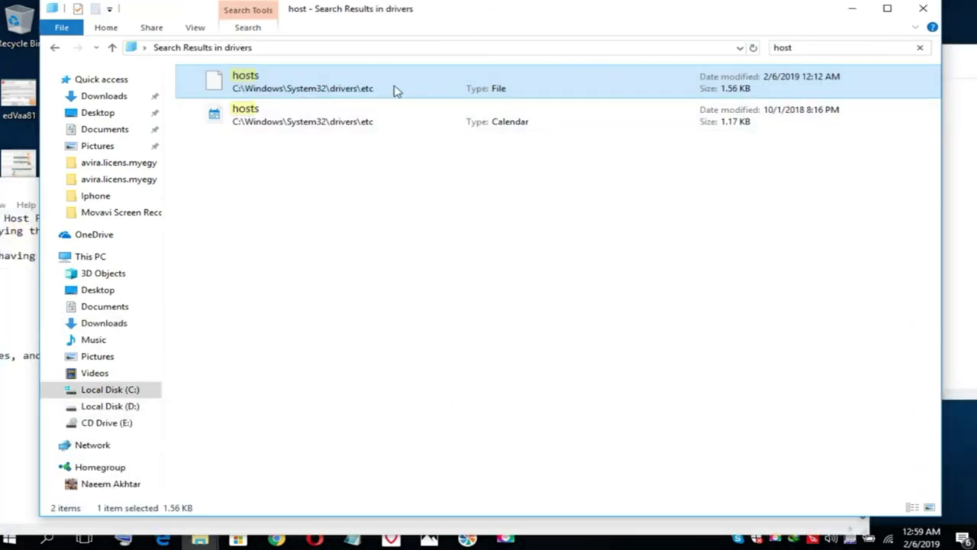
pyautogui.rightClick(276, 92)
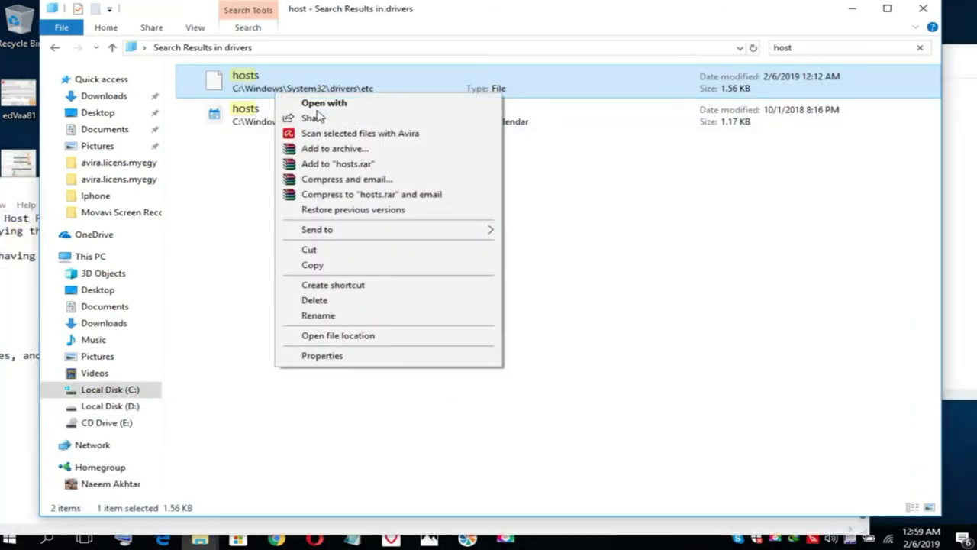
pyautogui.click(246, 355)
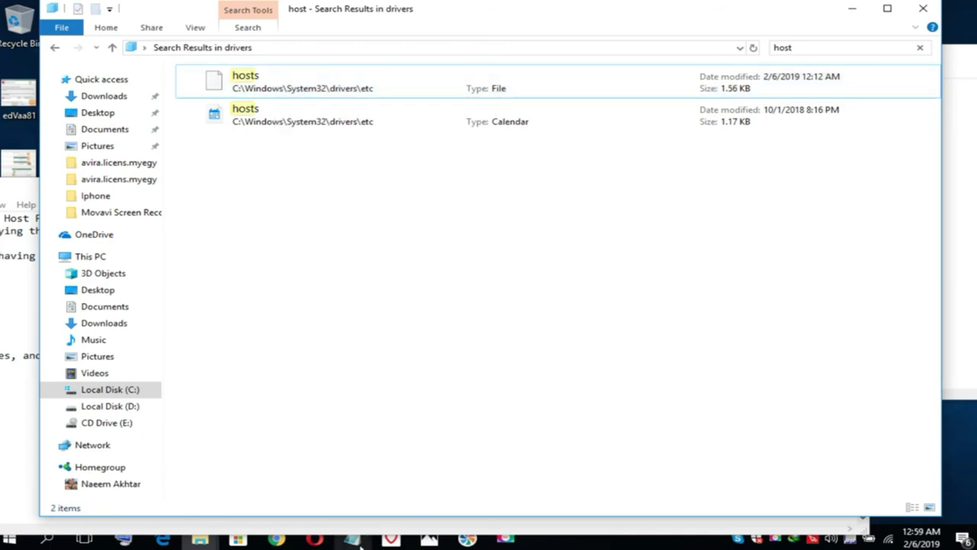
# Step: Bring up the hosts and readme Notepad windows and arrange them so the readme's strings show beside the hosts entries
pyautogui.moveTo(354, 540)
pyautogui.click(422, 498)
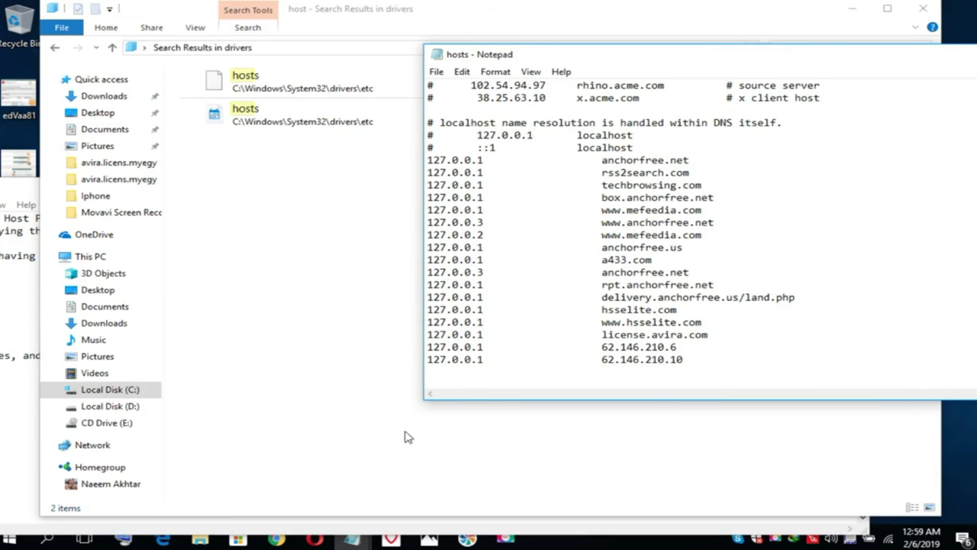
pyautogui.moveTo(359, 540)
pyautogui.click(262, 485)
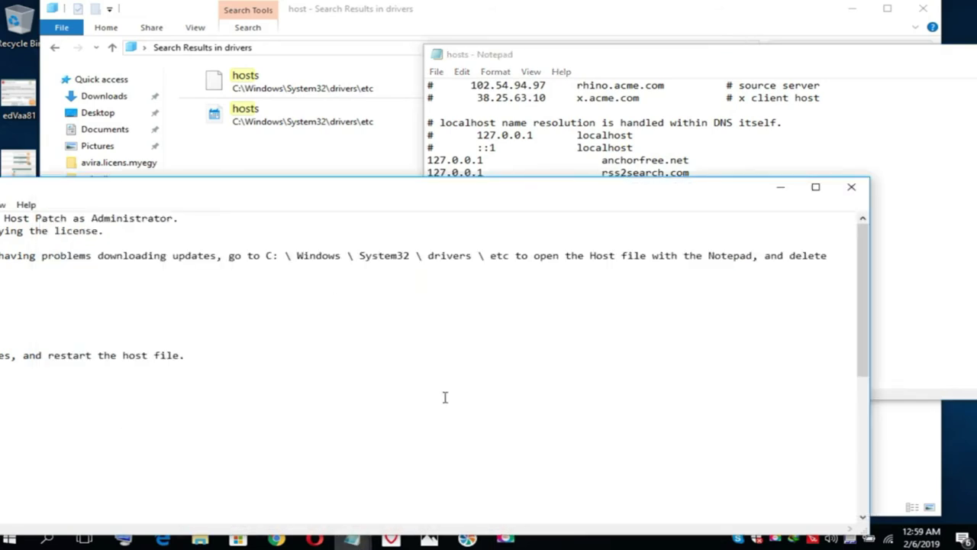
pyautogui.moveTo(571, 192); pyautogui.dragTo(716, 166)
pyautogui.moveTo(729, 58); pyautogui.dragTo(568, 106)
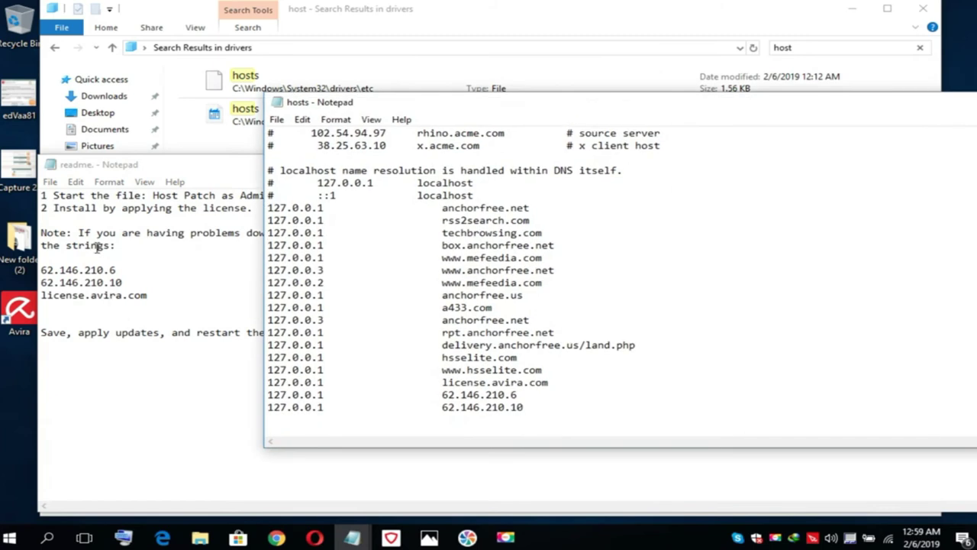
# Step: Check the readme's strings and delete the license.avira.com, 62.146.210.6 and 62.146.210.10 lines from the hosts file
pyautogui.click(219, 234)
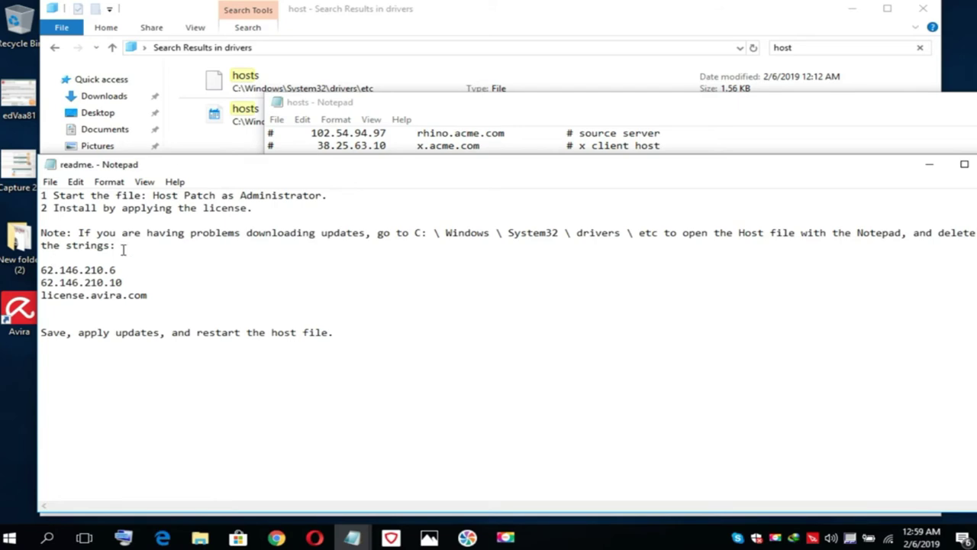
pyautogui.click(458, 120)
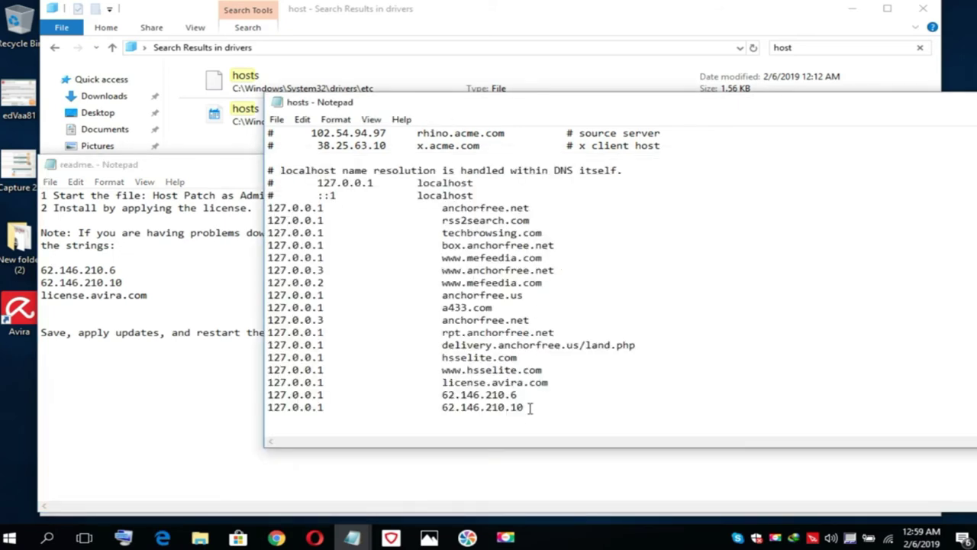
pyautogui.moveTo(529, 415); pyautogui.dragTo(267, 388)
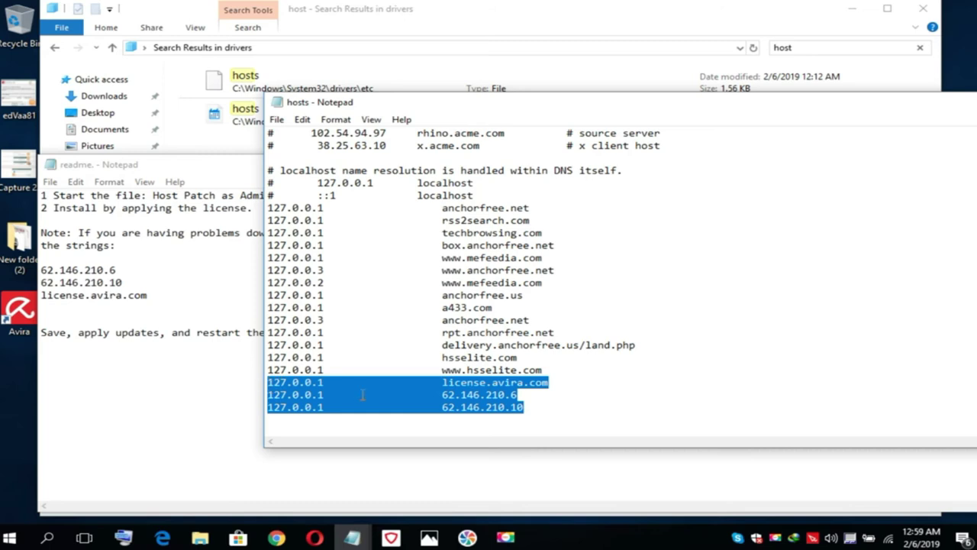
pyautogui.press('Delete')
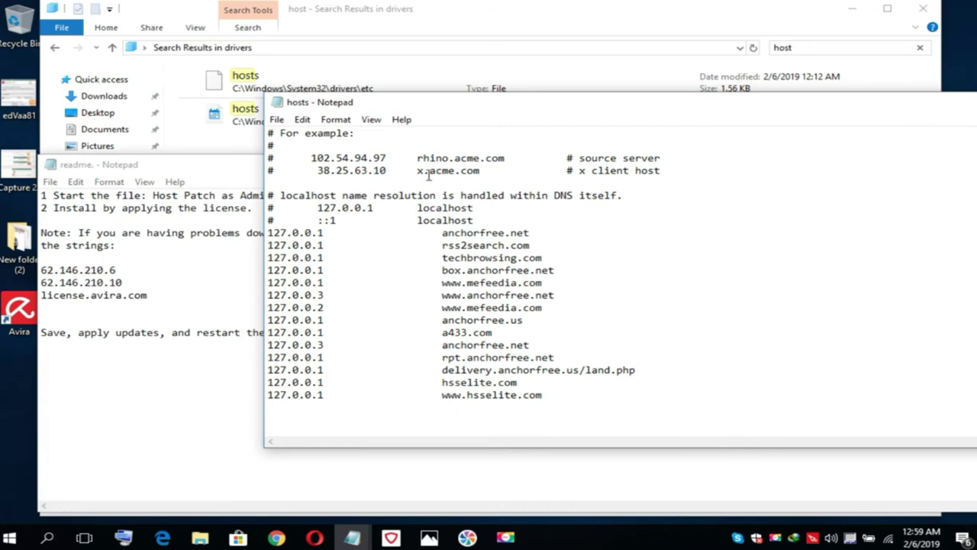
# Step: Try to save the edited hosts file in System32\drivers\etc, and accept the Documents folder as the save location instead
pyautogui.moveTo(458, 107); pyautogui.dragTo(362, 138)
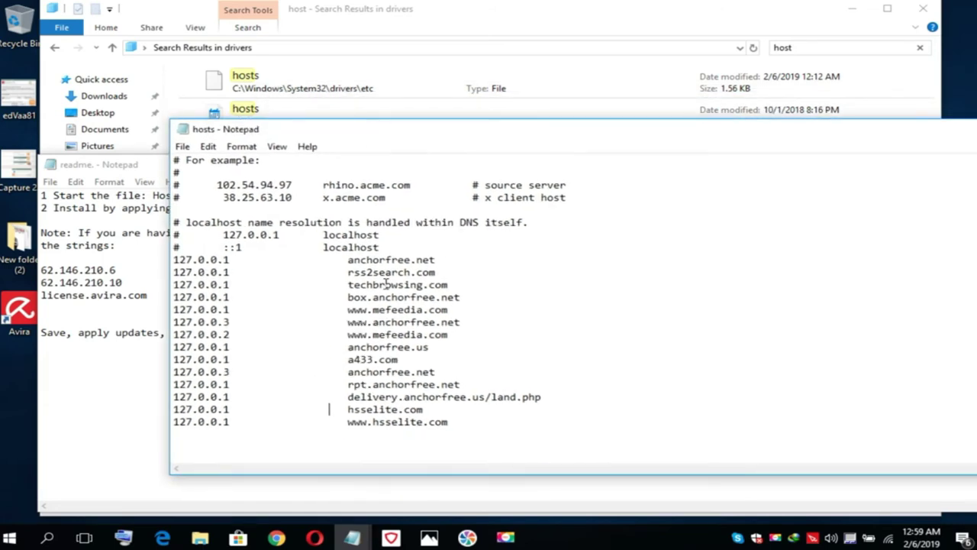
pyautogui.hotkey('ctrl', 's')
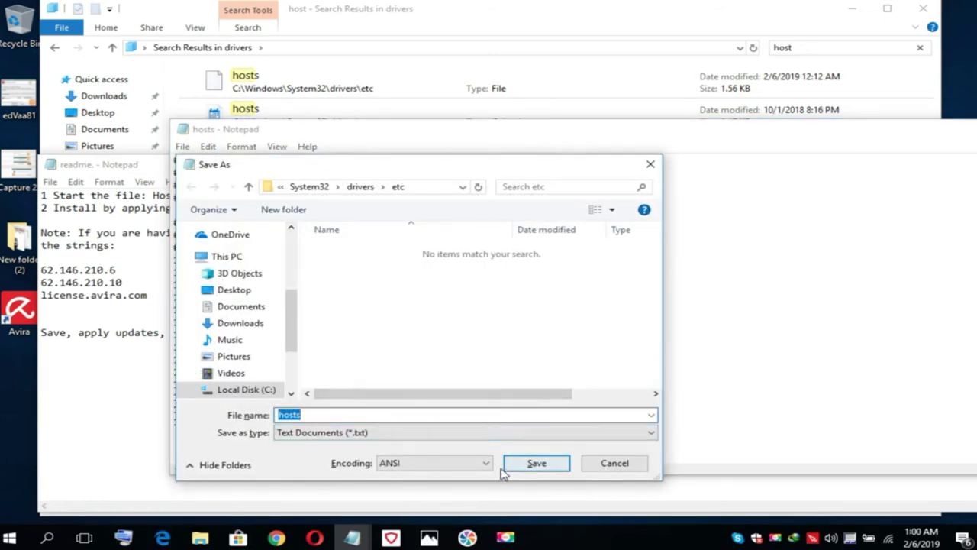
pyautogui.click(538, 464)
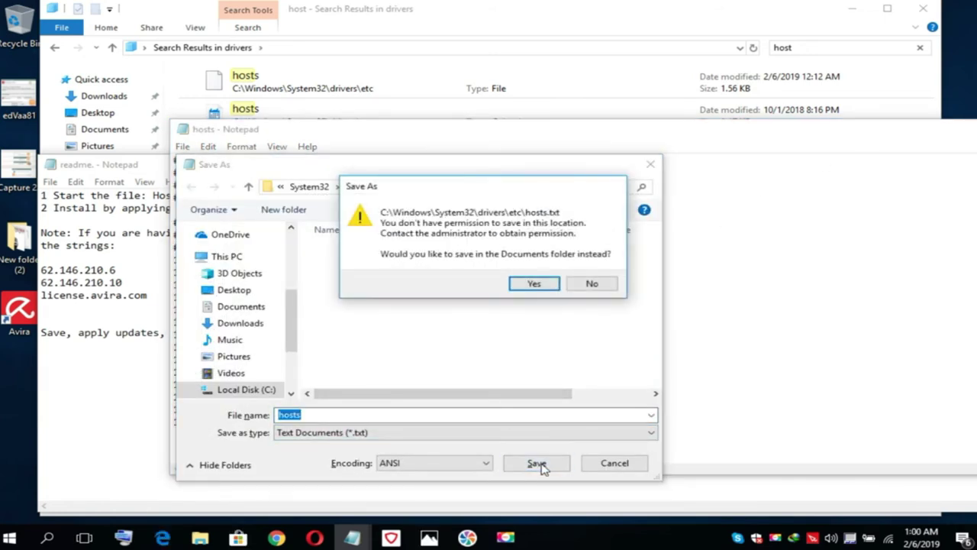
pyautogui.click(546, 291)
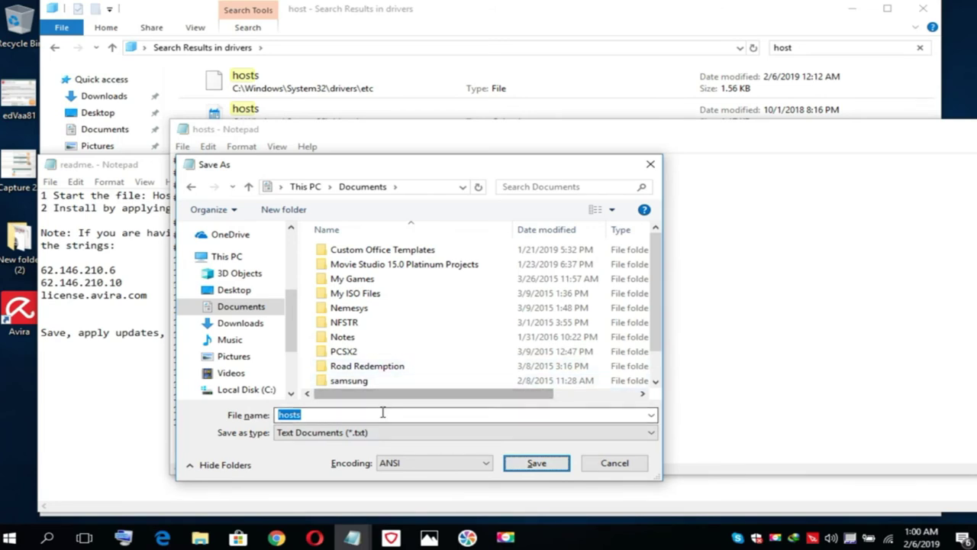
# Step: Look through Program Files (x86) on Local Disk (C:) as a save location for the hosts file, and return to the drive's root
pyautogui.moveTo(292, 325); pyautogui.dragTo(292, 372)
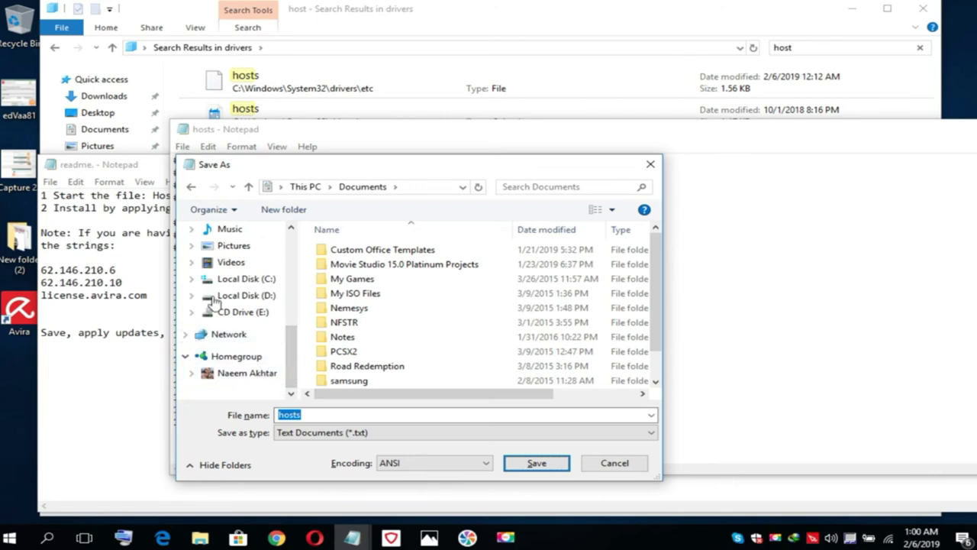
pyautogui.click(248, 281)
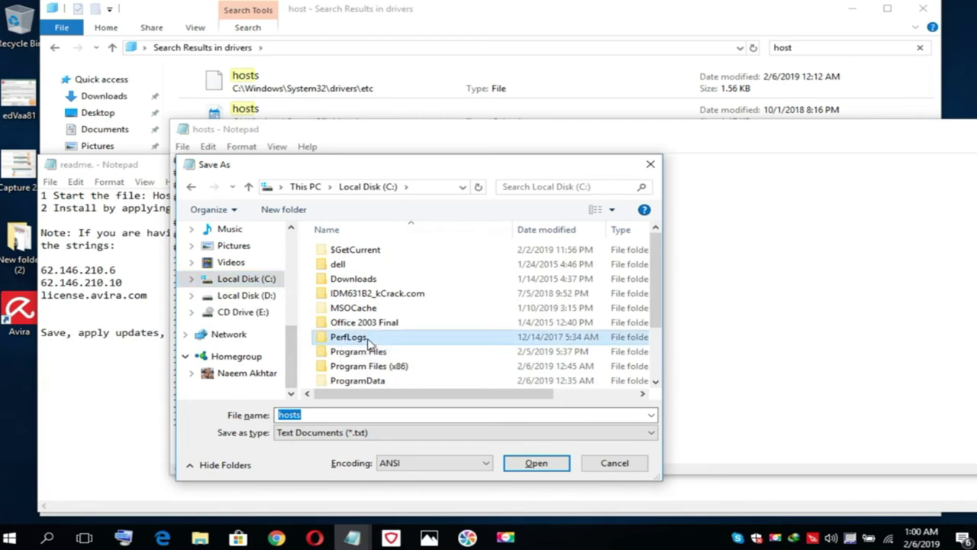
pyautogui.doubleClick(419, 366)
pyautogui.scroll(-8, 430, 339)
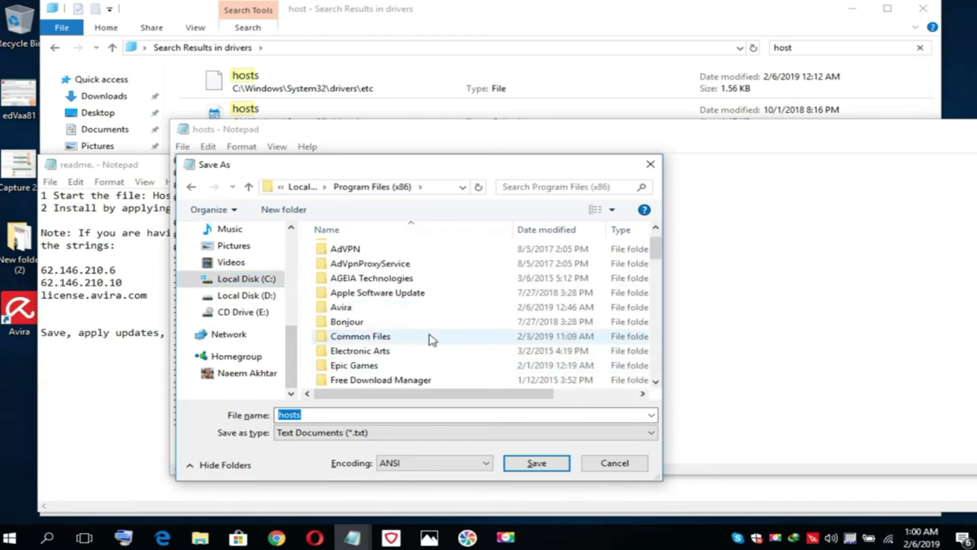
pyautogui.click(430, 339)
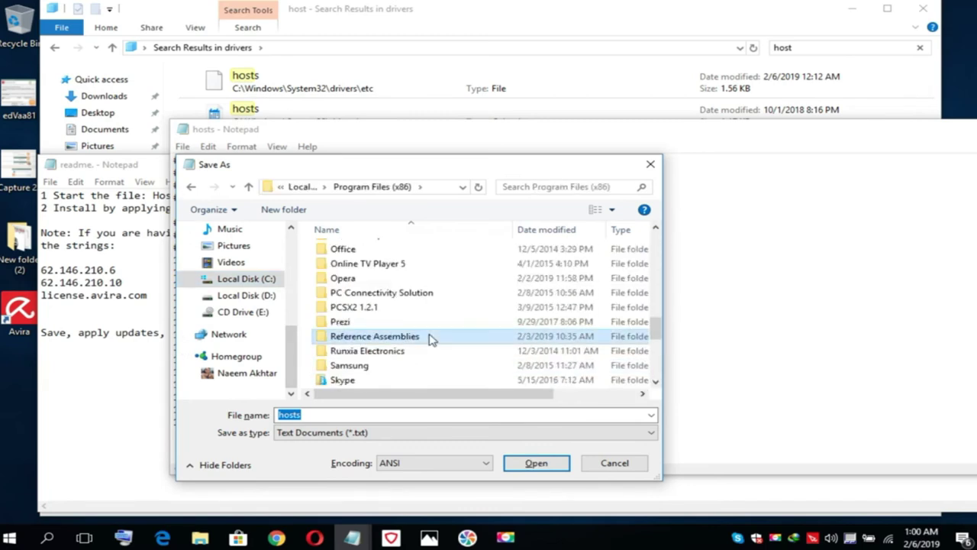
pyautogui.press('w')
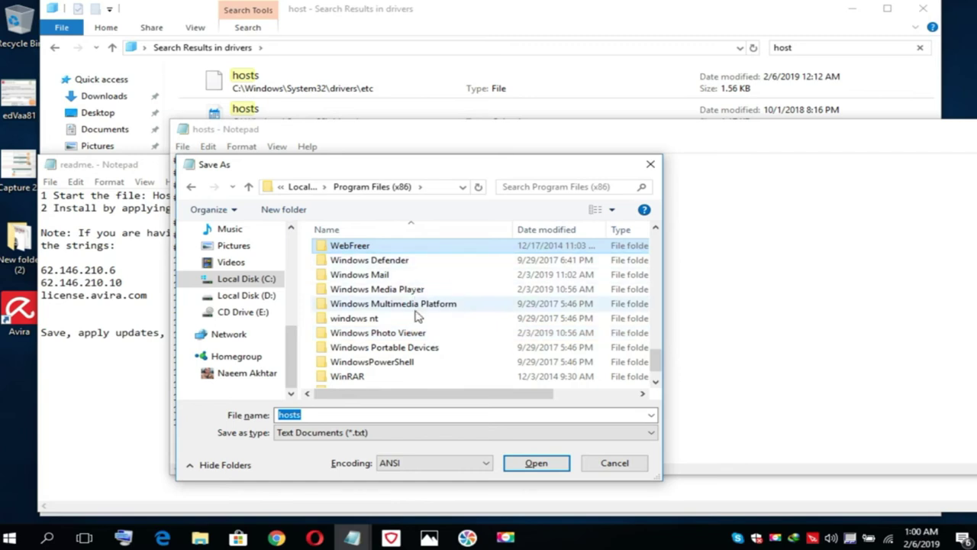
pyautogui.scroll(2, 420, 358)
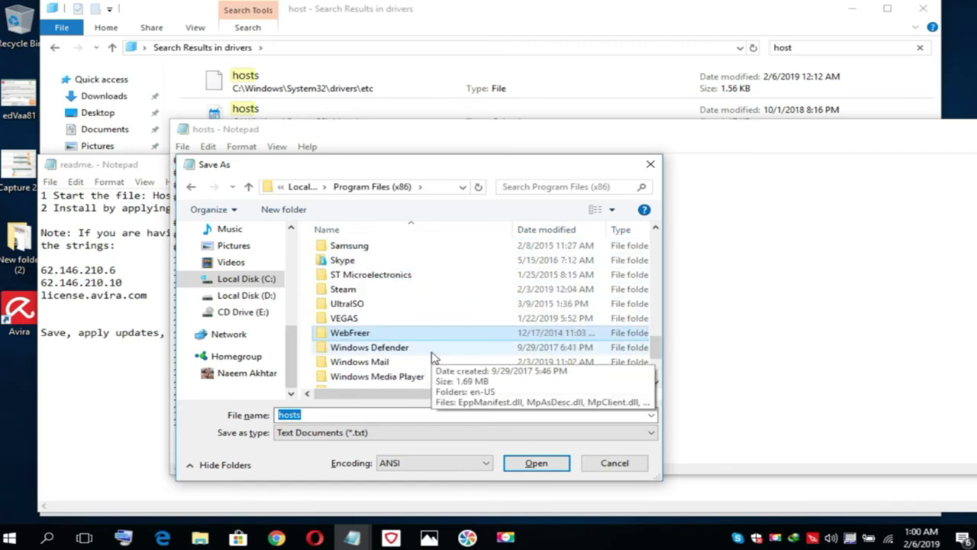
pyautogui.hotkey('alt', 'Up')
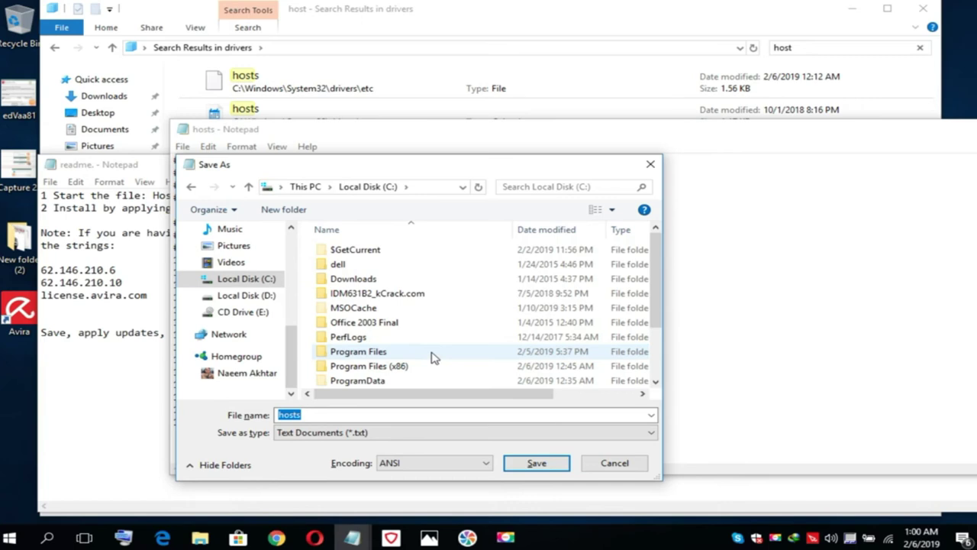
# Step: Set the save location for the hosts file to the Windows\System32\drivers folder
pyautogui.scroll(-2, 420, 356)
pyautogui.doubleClick(399, 350)
pyautogui.click(396, 338)
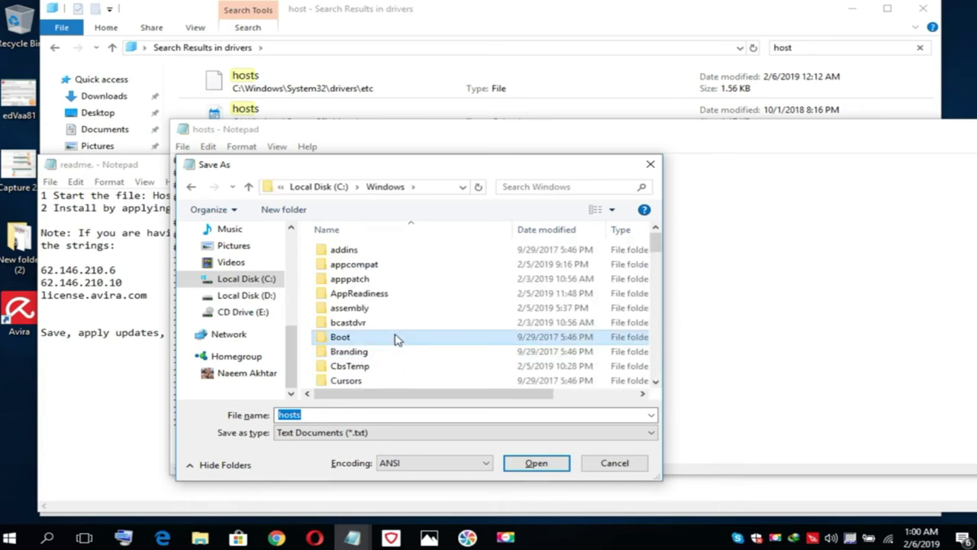
pyautogui.press('s')
pyautogui.scroll(-2, 391, 317)
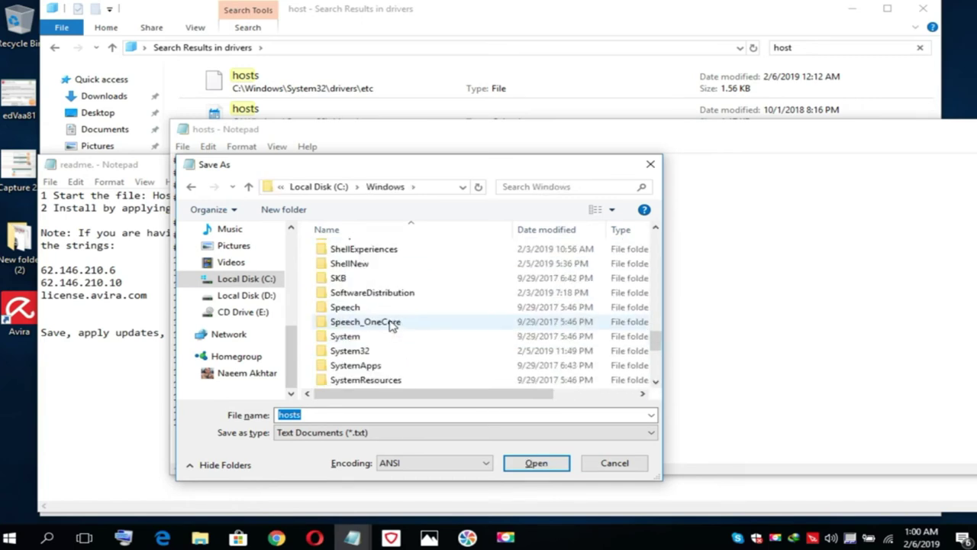
pyautogui.click(405, 352)
pyautogui.doubleClick(405, 353)
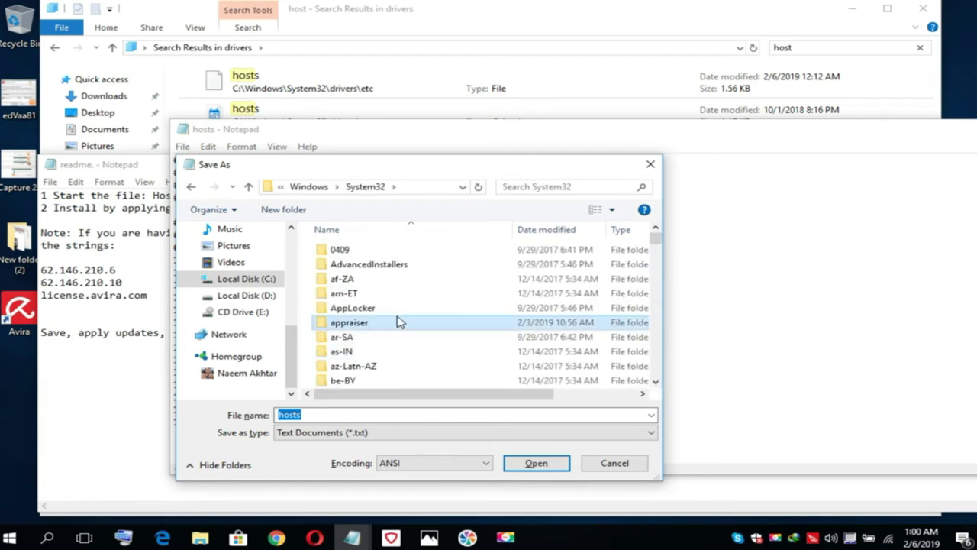
pyautogui.press('d')
pyautogui.doubleClick(395, 333)
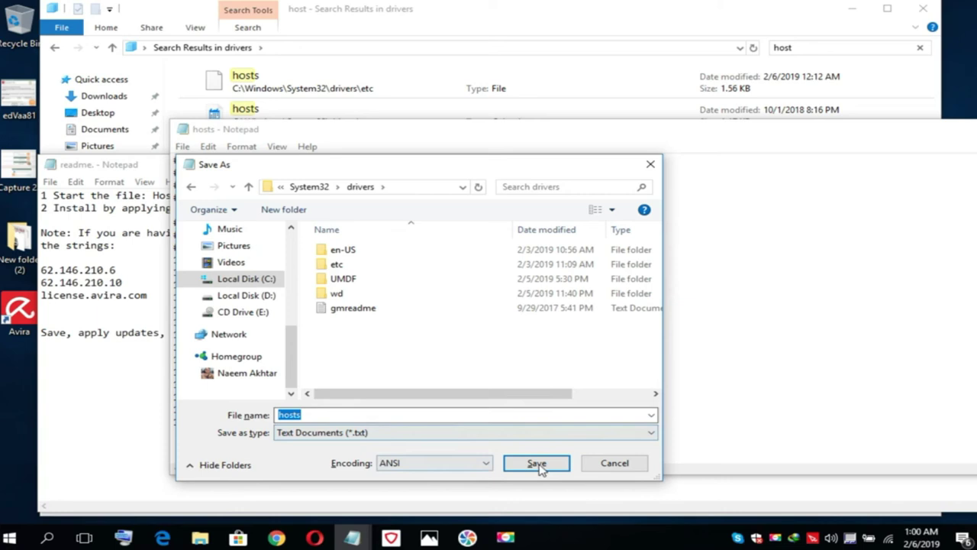
# Step: Try to save the hosts file in System32\drivers, accept the Documents folder instead, and cancel the save
pyautogui.click(544, 466)
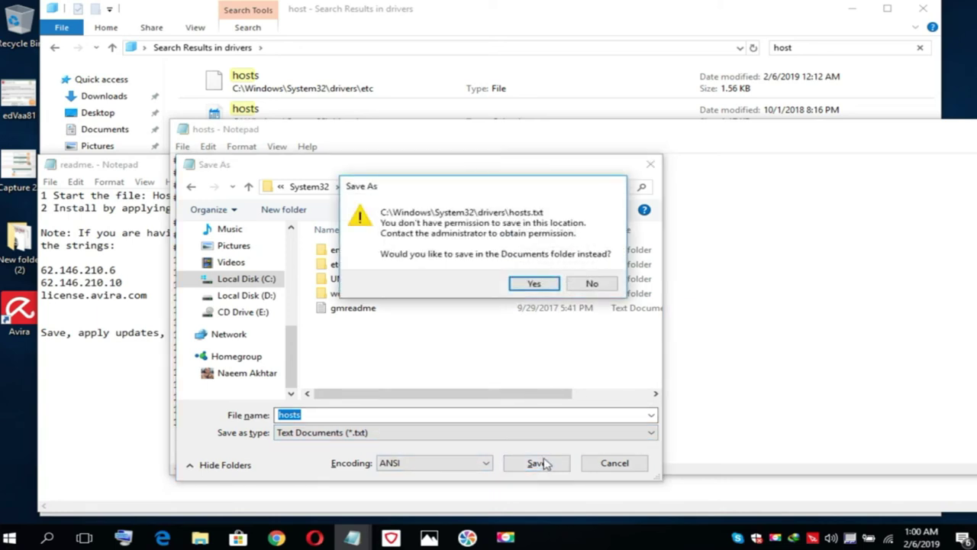
pyautogui.click(534, 283)
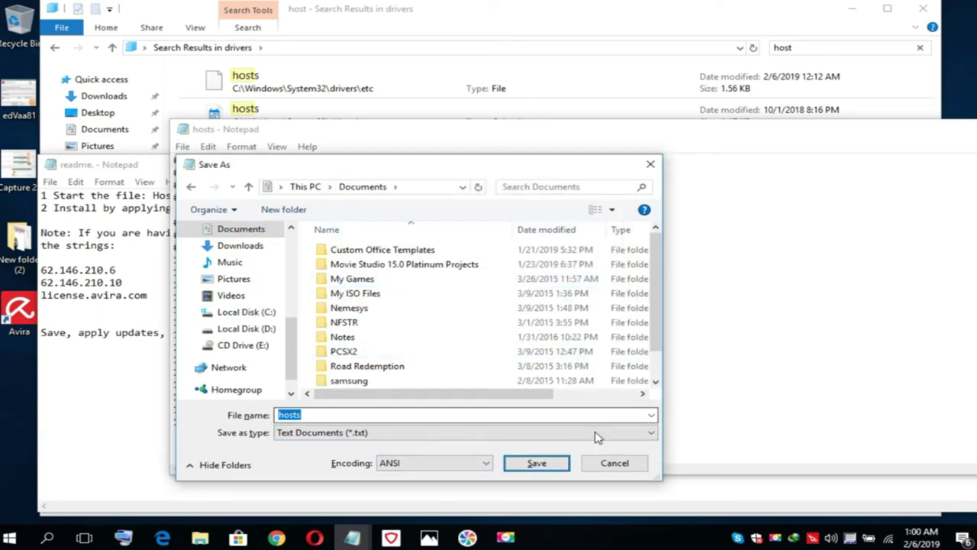
pyautogui.click(616, 469)
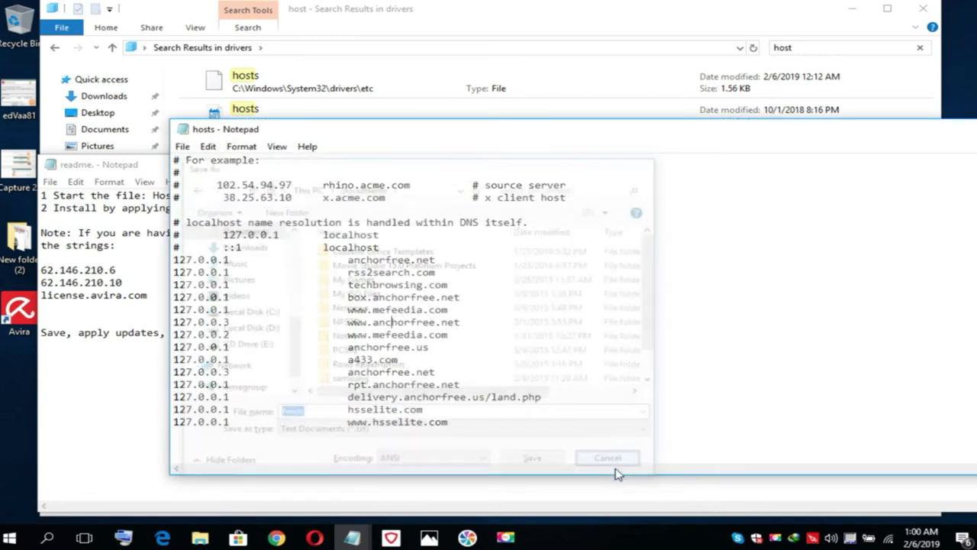
# Step: Reposition the hosts window, start saving the file in System32\drivers\etc again, and cancel the save
pyautogui.moveTo(818, 137); pyautogui.dragTo(703, 155)
pyautogui.click(620, 311)
pyautogui.hotkey('ctrl', 's')
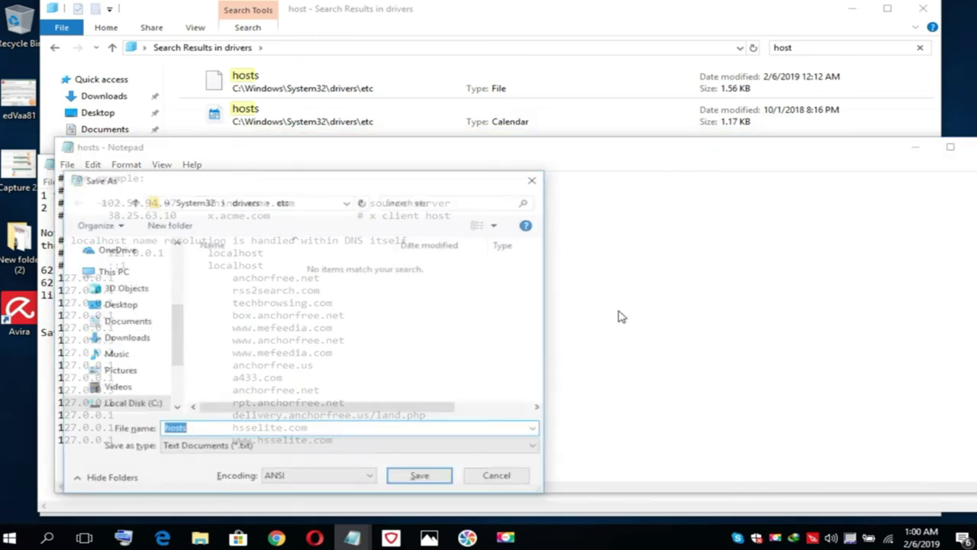
pyautogui.click(492, 478)
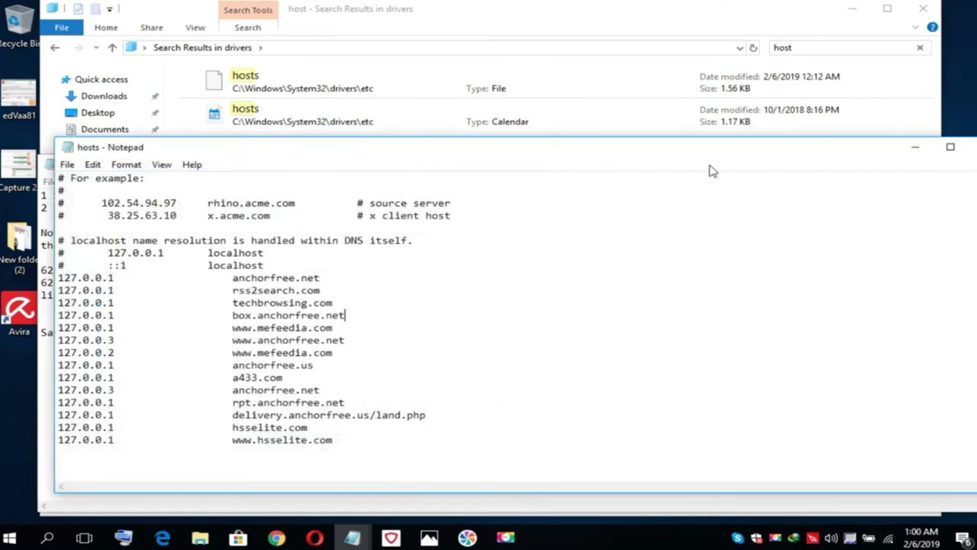
# Step: Try to close the hosts file with its changes saved, and cancel when asked for a save location
pyautogui.moveTo(746, 153); pyautogui.dragTo(491, 181)
pyautogui.click(732, 178)
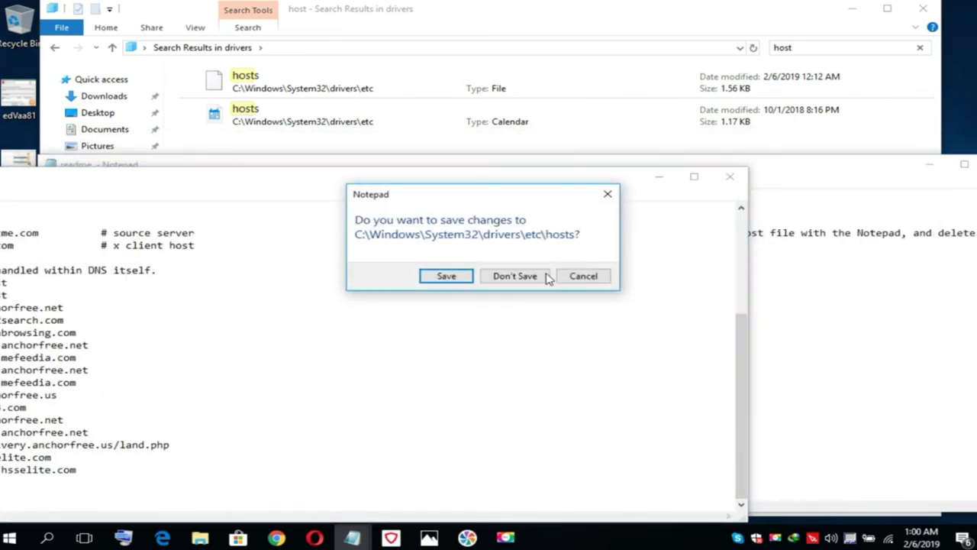
pyautogui.click(449, 279)
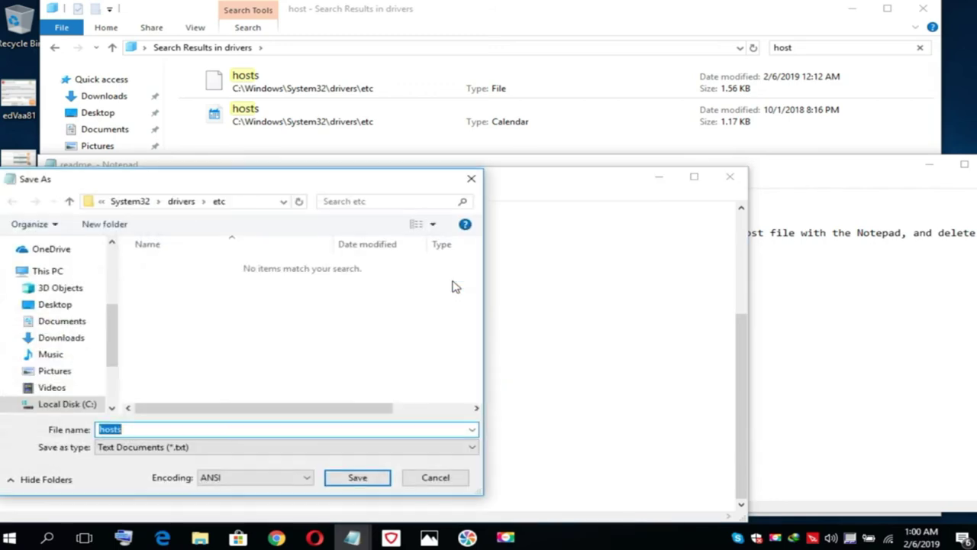
pyautogui.click(435, 485)
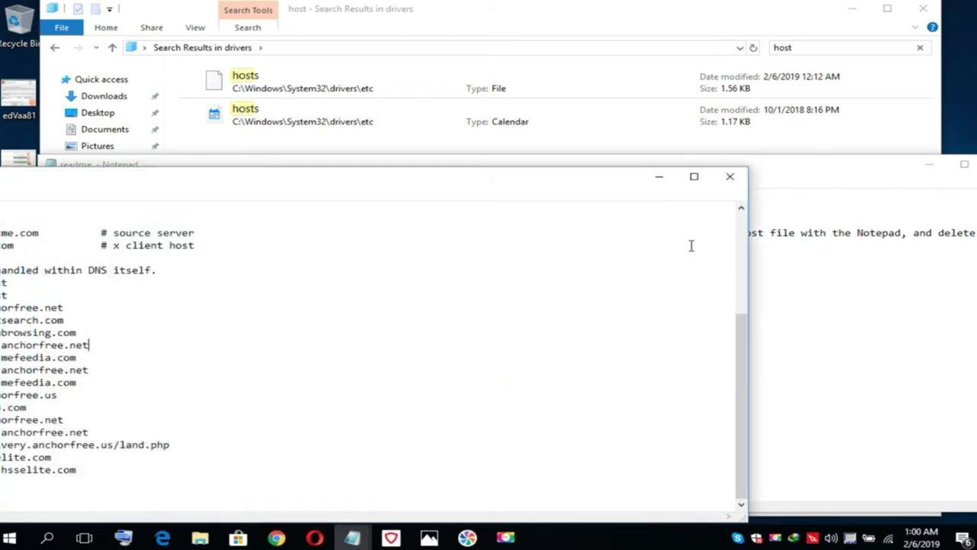
# Step: Close the hosts file without saving its changes, and close the readme file with its changes saved
pyautogui.click(731, 177)
pyautogui.click(513, 278)
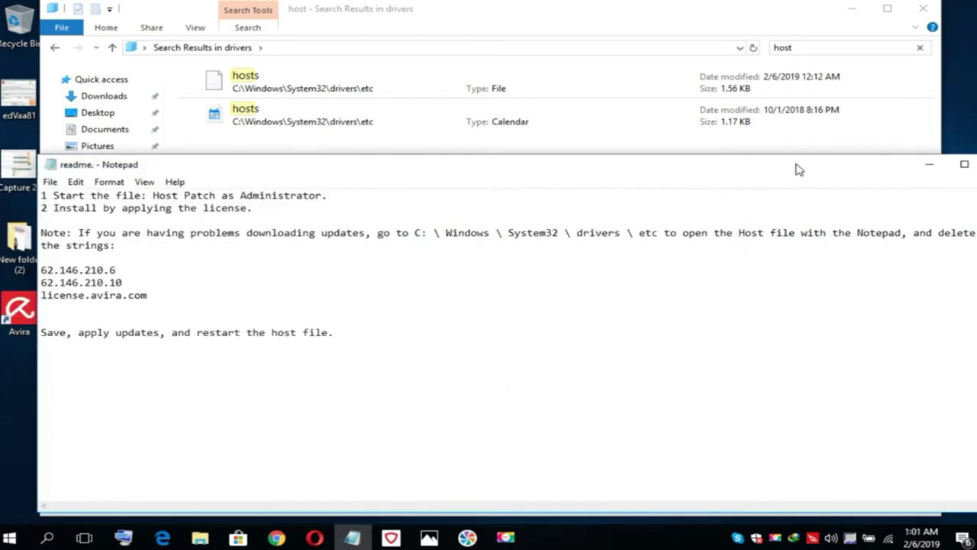
pyautogui.moveTo(796, 167); pyautogui.dragTo(692, 180)
pyautogui.click(894, 176)
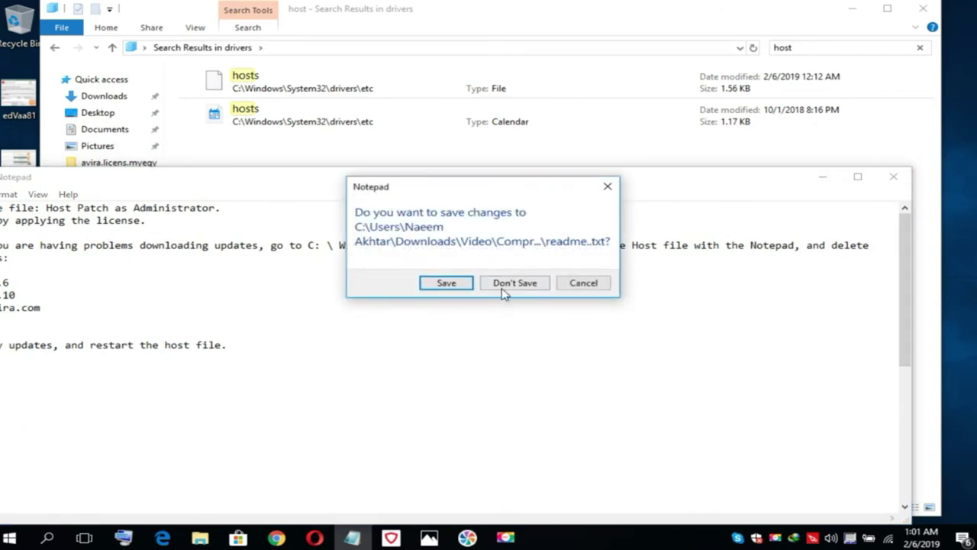
pyautogui.click(458, 286)
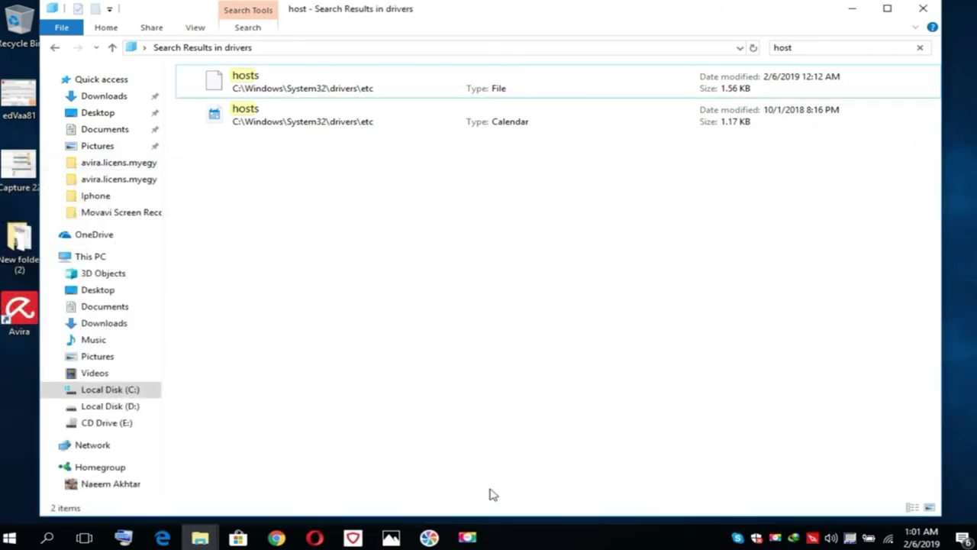
pyautogui.click(468, 537)
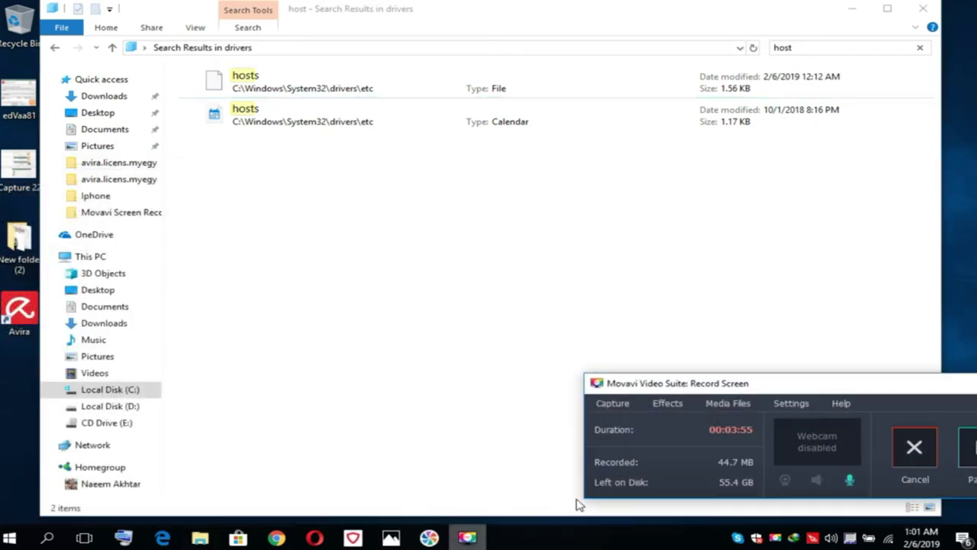
pyautogui.click(316, 179)
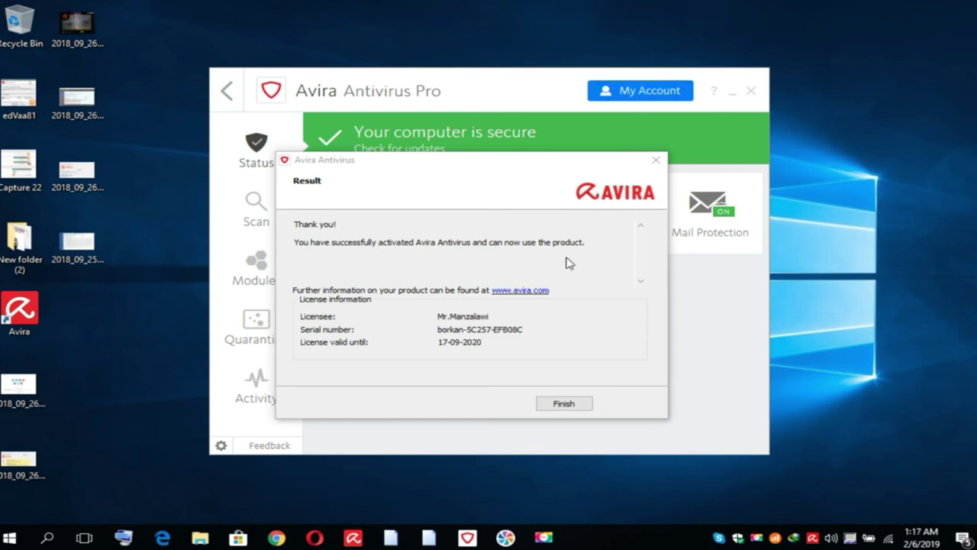
# Step: Check the license information in the Avira activation result and finish the wizard
pyautogui.click(447, 324)
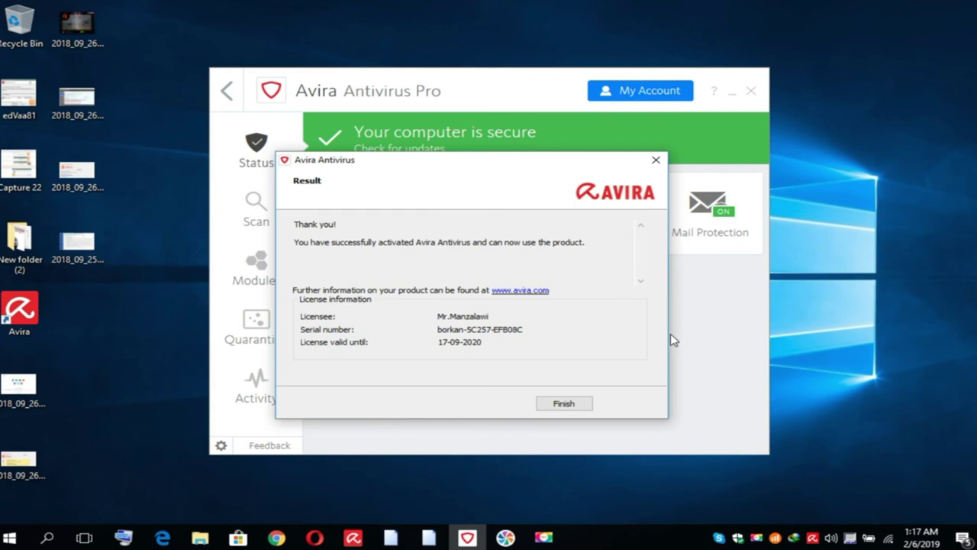
pyautogui.click(565, 404)
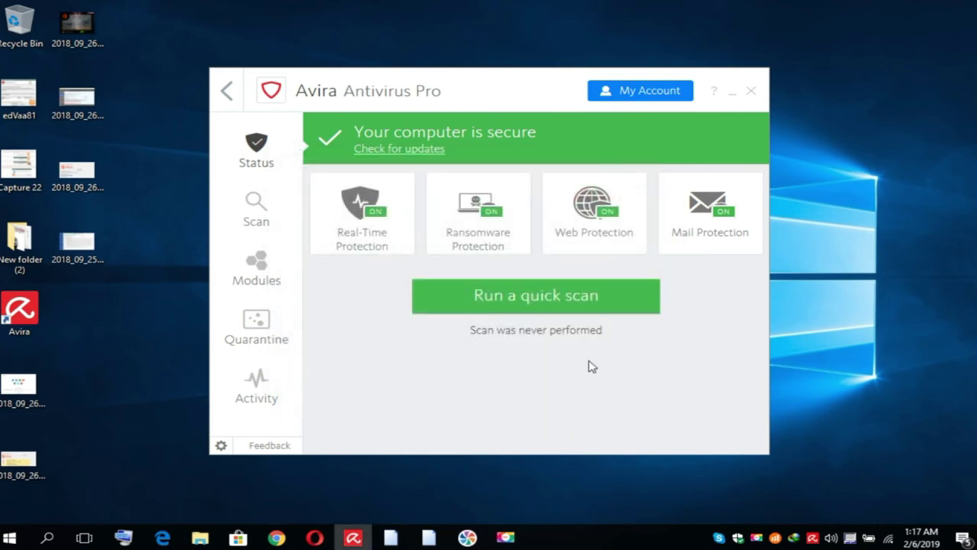
# Step: View the license wizard through Avira's license management and exit the activation tool without changing the license
pyautogui.click(716, 94)
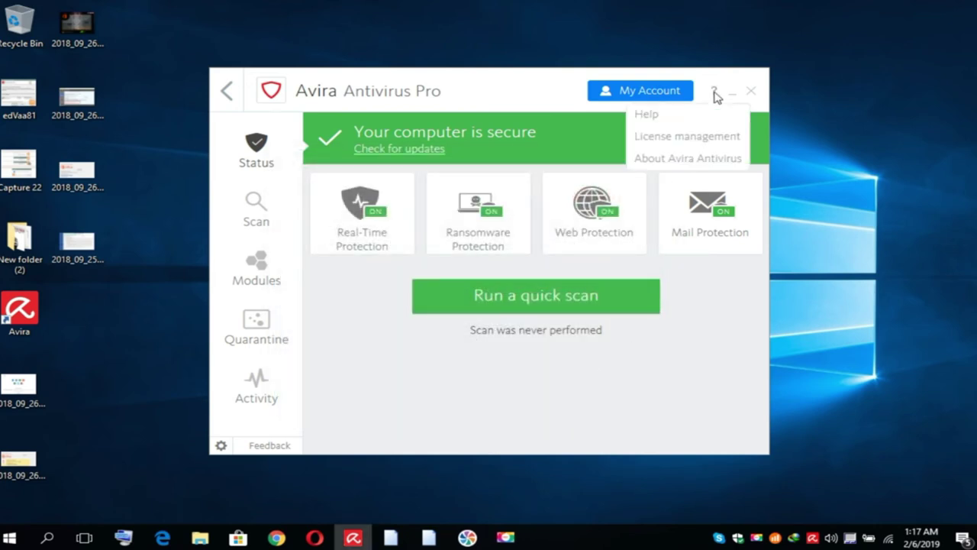
pyautogui.click(714, 93)
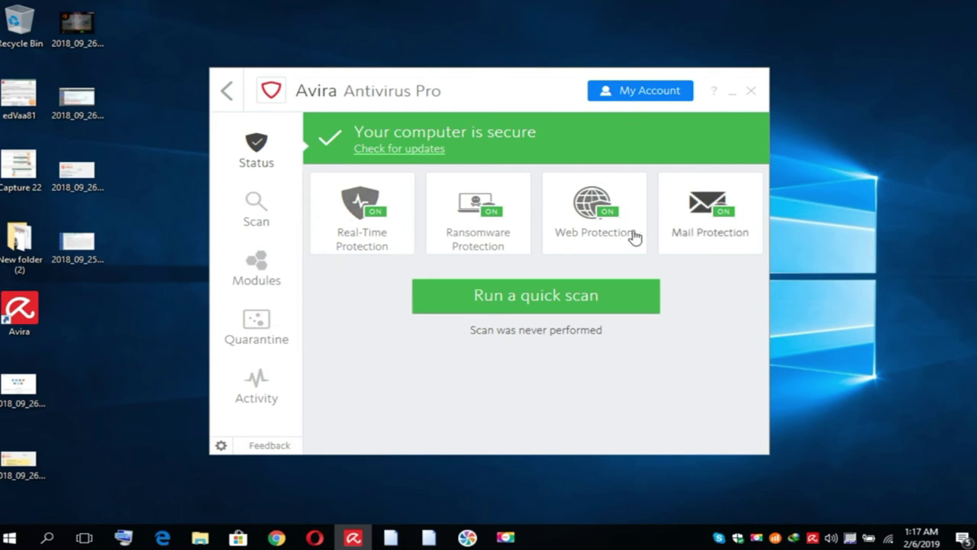
pyautogui.click(715, 93)
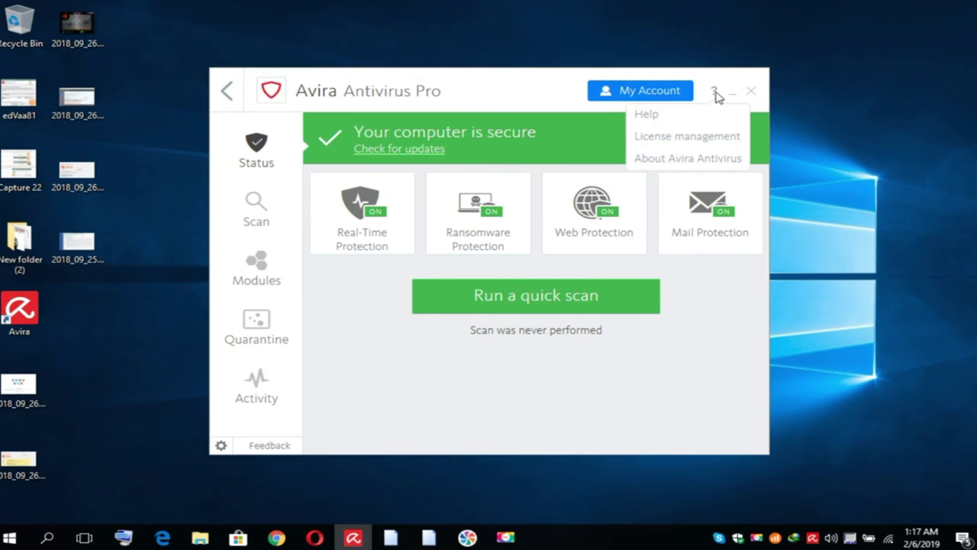
pyautogui.click(717, 95)
pyautogui.click(717, 95)
pyautogui.click(693, 143)
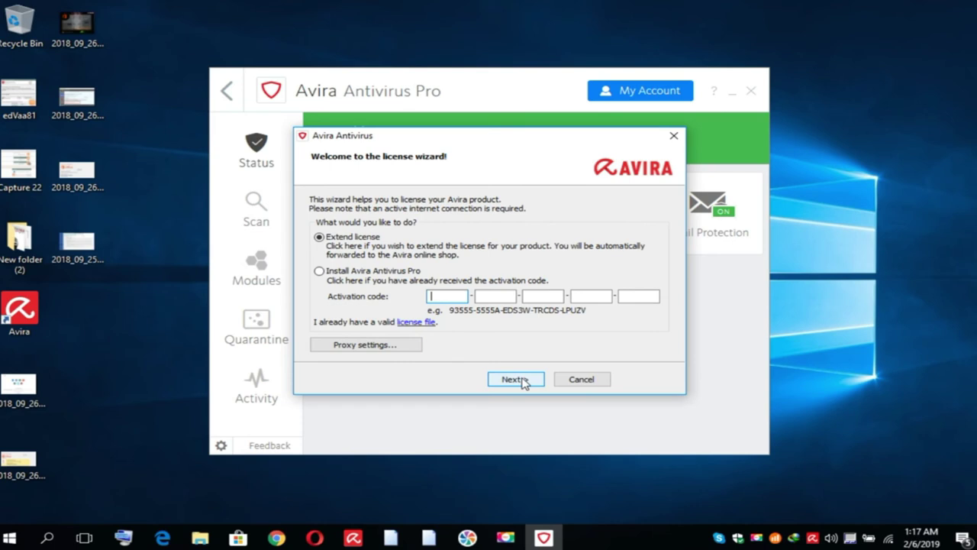
pyautogui.click(569, 382)
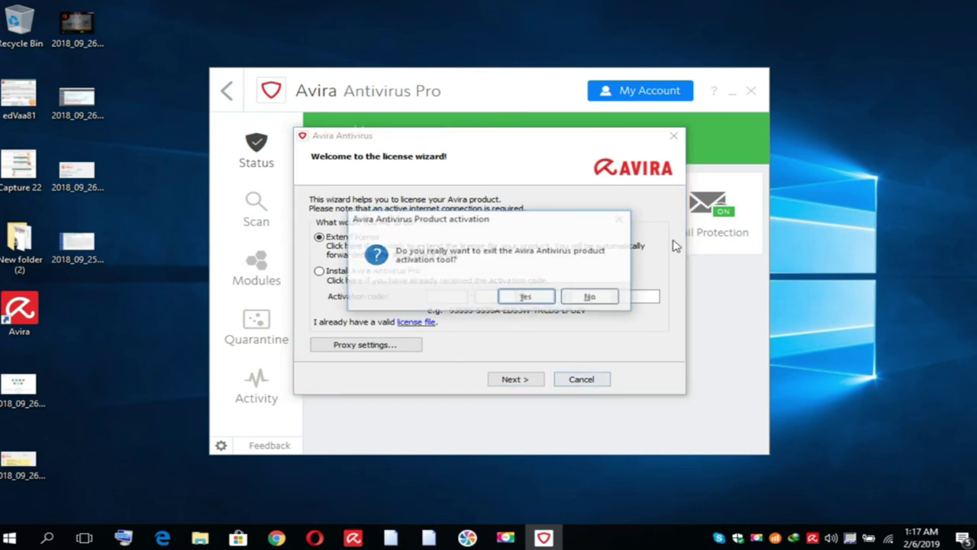
pyautogui.click(538, 302)
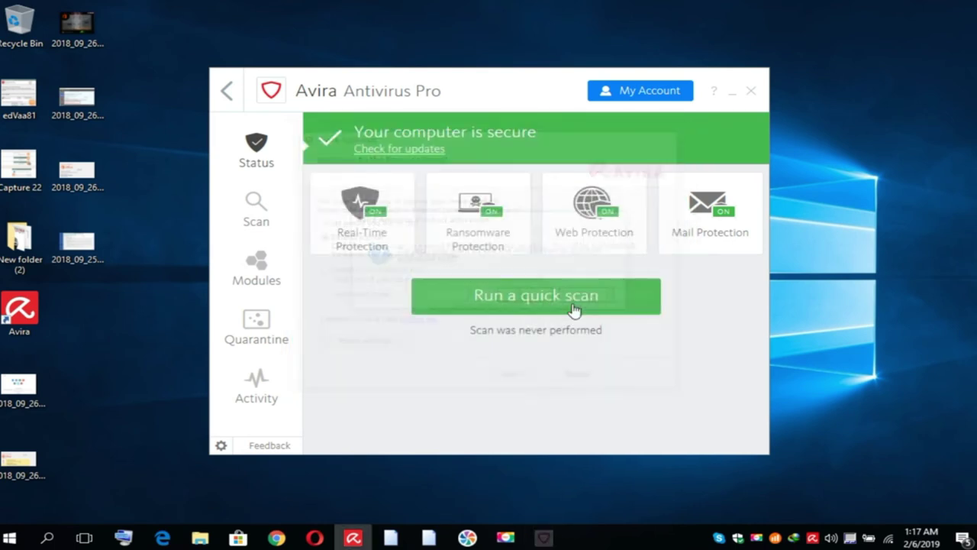
# Step: Check the product version and license validity in the About Avira Antivirus information, and close it
pyautogui.click(715, 92)
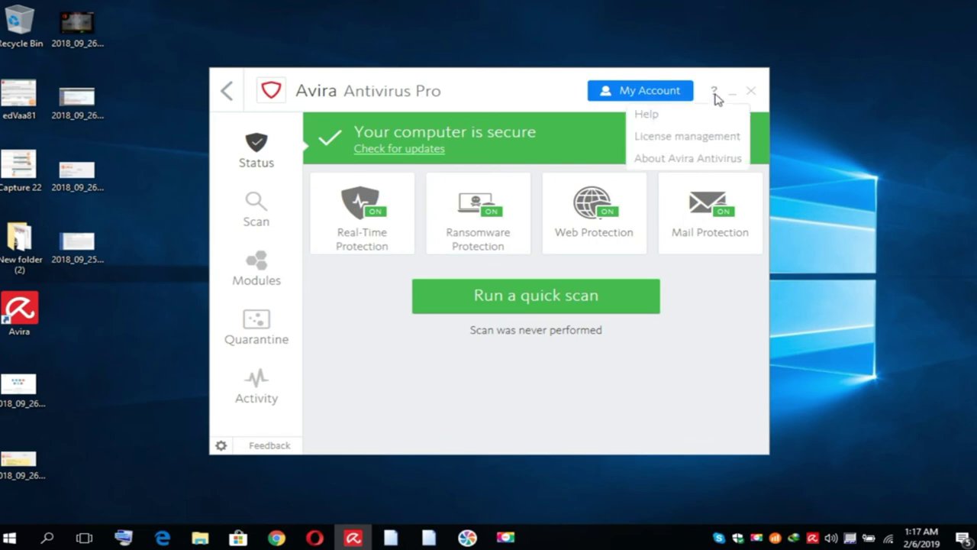
pyautogui.click(704, 165)
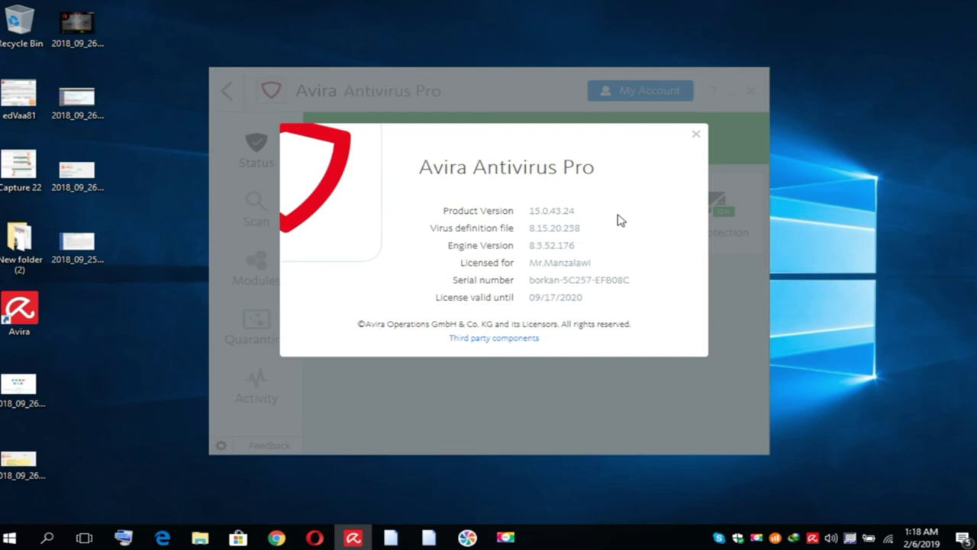
pyautogui.click(695, 134)
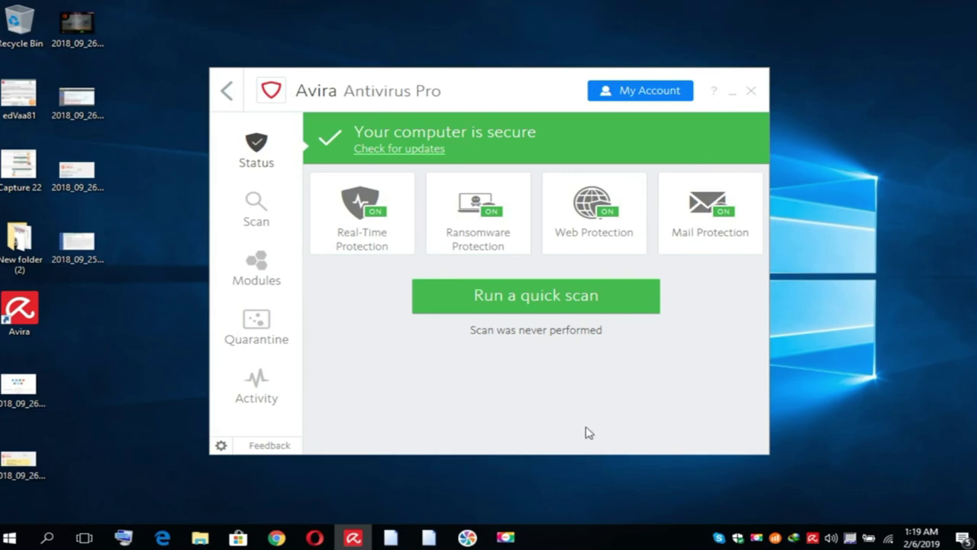
pyautogui.click(467, 537)
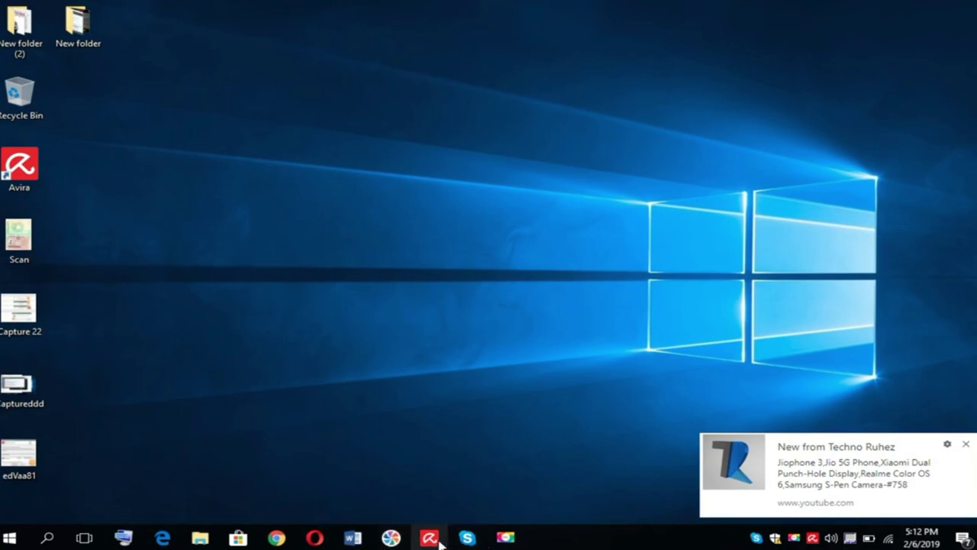
pyautogui.rightClick(339, 289)
pyautogui.click(388, 329)
pyautogui.rightClick(364, 257)
pyautogui.click(406, 302)
pyautogui.rightClick(407, 300)
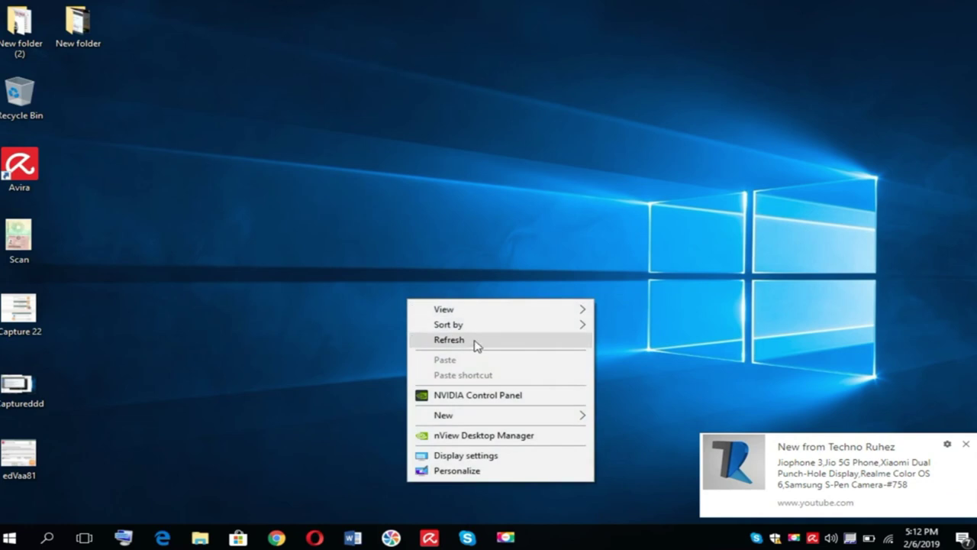
pyautogui.click(474, 345)
# Step: Bring up Avira Antivirus Pro, return to the main Avira overview, and close the window
pyautogui.click(429, 537)
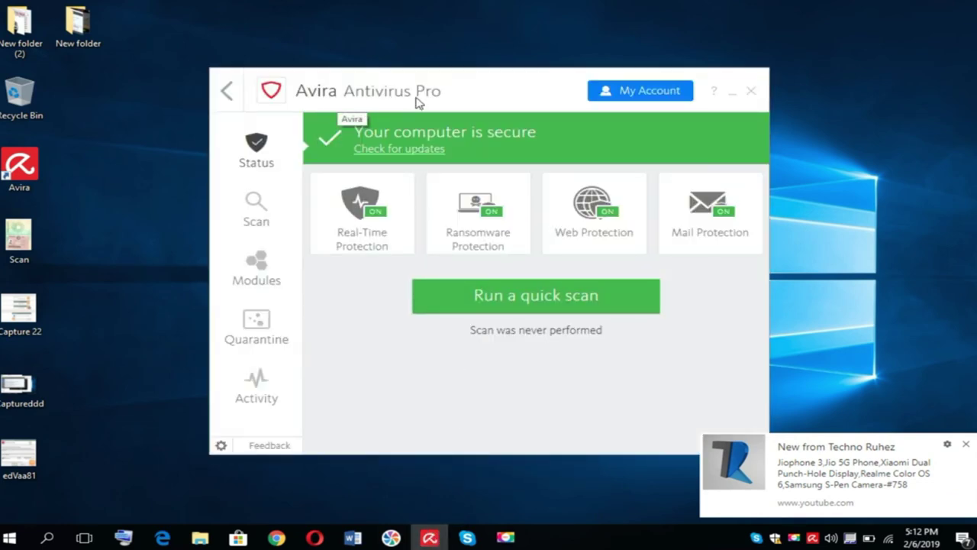
pyautogui.click(227, 95)
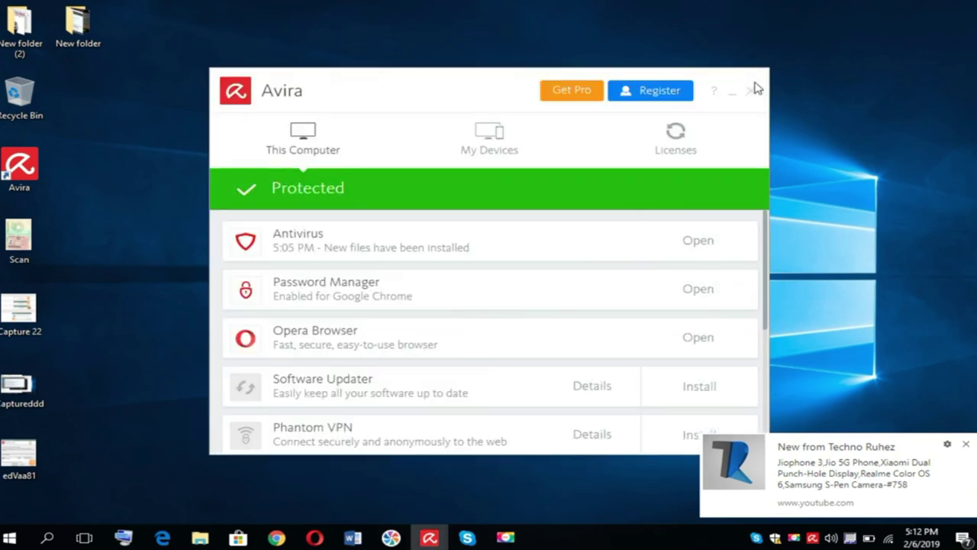
pyautogui.click(753, 91)
pyautogui.rightClick(281, 249)
pyautogui.rightClick(310, 235)
pyautogui.click(365, 273)
pyautogui.rightClick(314, 229)
pyautogui.click(371, 275)
pyautogui.rightClick(290, 235)
pyautogui.click(336, 277)
pyautogui.rightClick(262, 174)
pyautogui.click(305, 212)
pyautogui.rightClick(148, 176)
pyautogui.click(206, 213)
pyautogui.rightClick(204, 209)
pyautogui.click(260, 249)
pyautogui.rightClick(239, 212)
pyautogui.click(284, 252)
pyautogui.rightClick(229, 170)
pyautogui.click(237, 211)
pyautogui.rightClick(235, 211)
pyautogui.click(252, 247)
pyautogui.rightClick(222, 205)
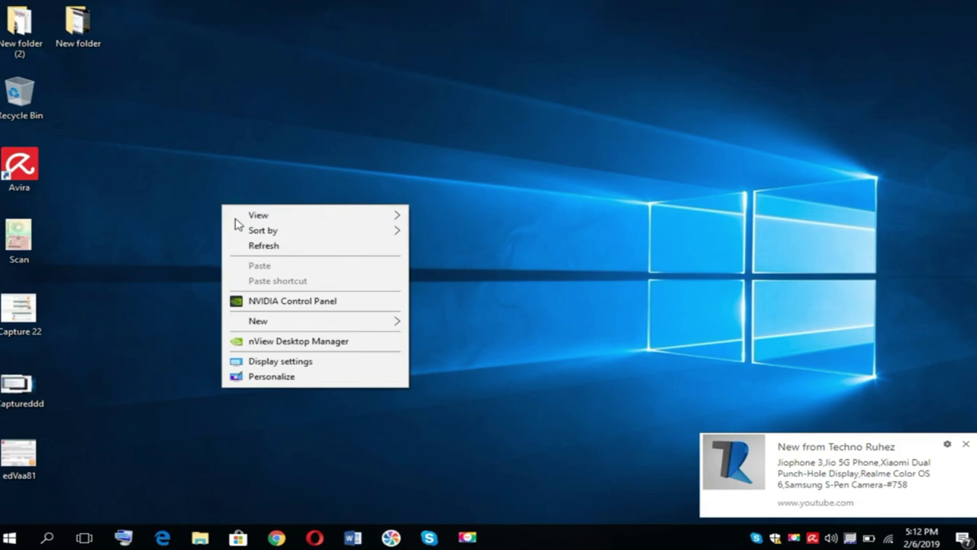
pyautogui.click(237, 246)
# Step: Reopen Avira, dismiss the desktop notification, and check the product version and license validity in the About Avira Antivirus information
pyautogui.doubleClick(32, 170)
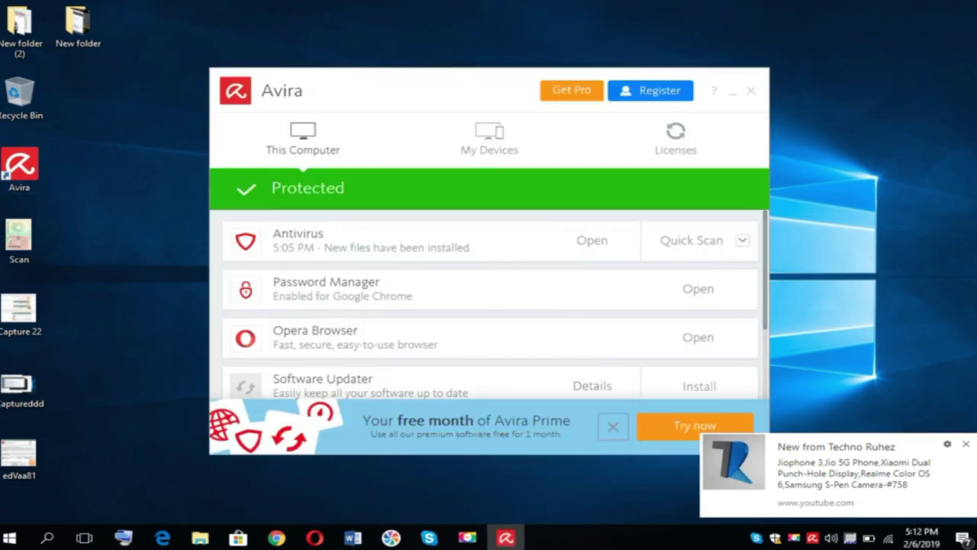
pyautogui.click(967, 445)
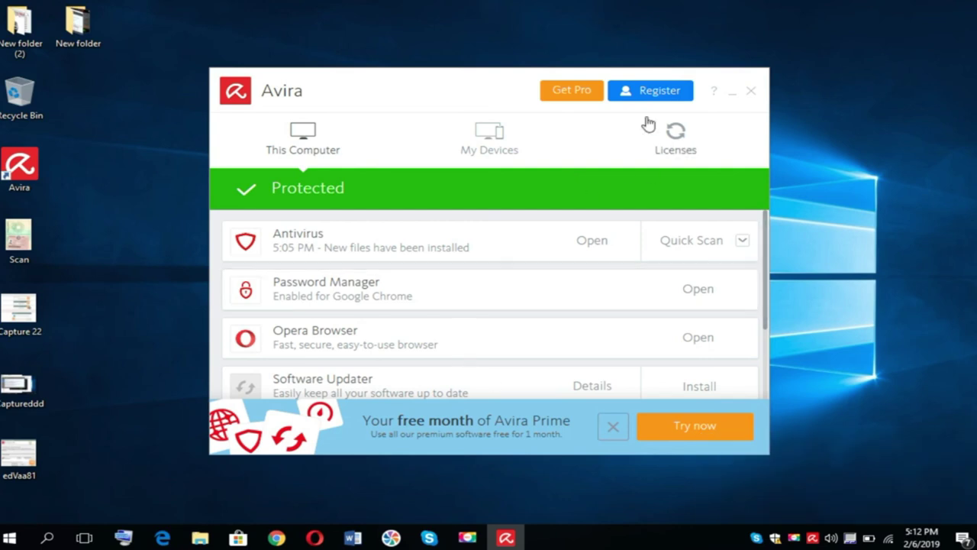
pyautogui.click(334, 246)
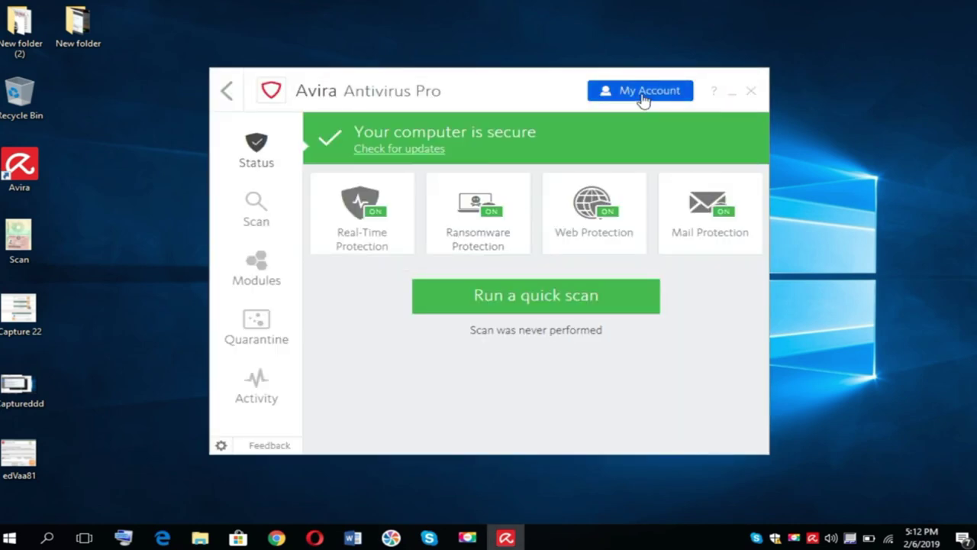
pyautogui.click(714, 90)
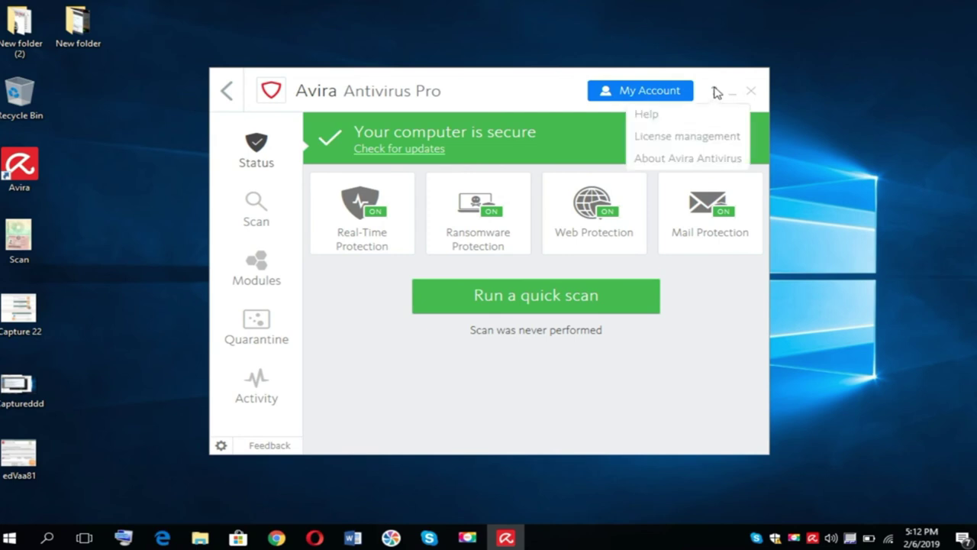
pyautogui.click(691, 162)
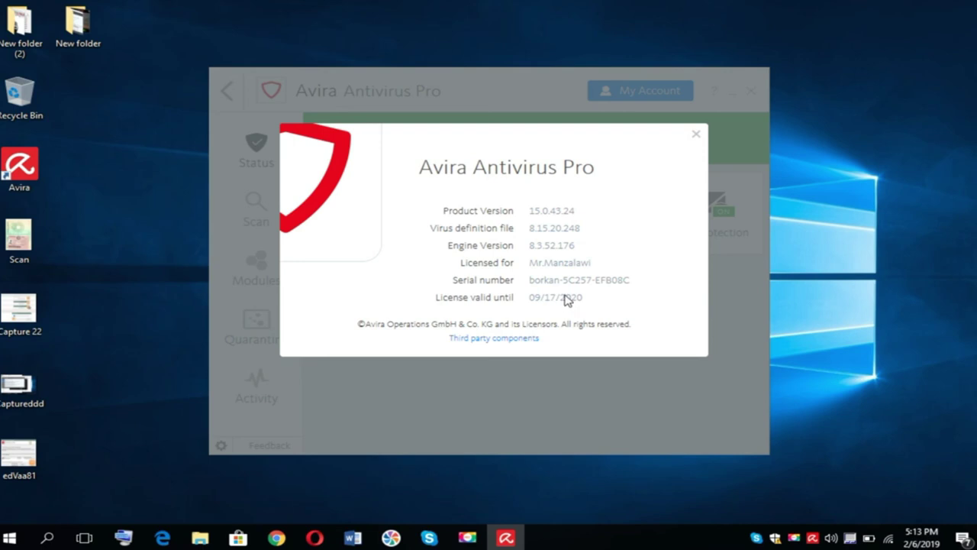
pyautogui.click(697, 138)
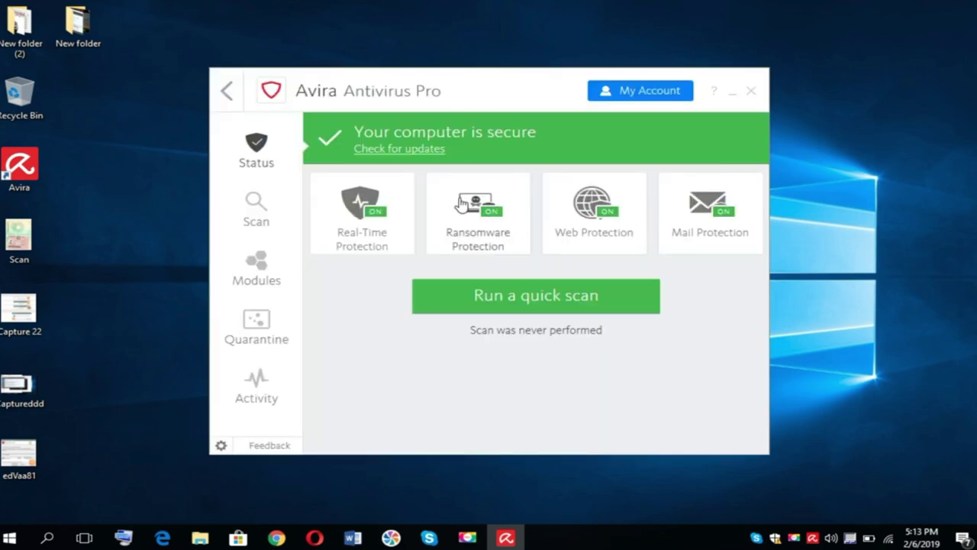
# Step: Return to the main Avira overview, minimize the window, and refresh the desktop
pyautogui.click(227, 93)
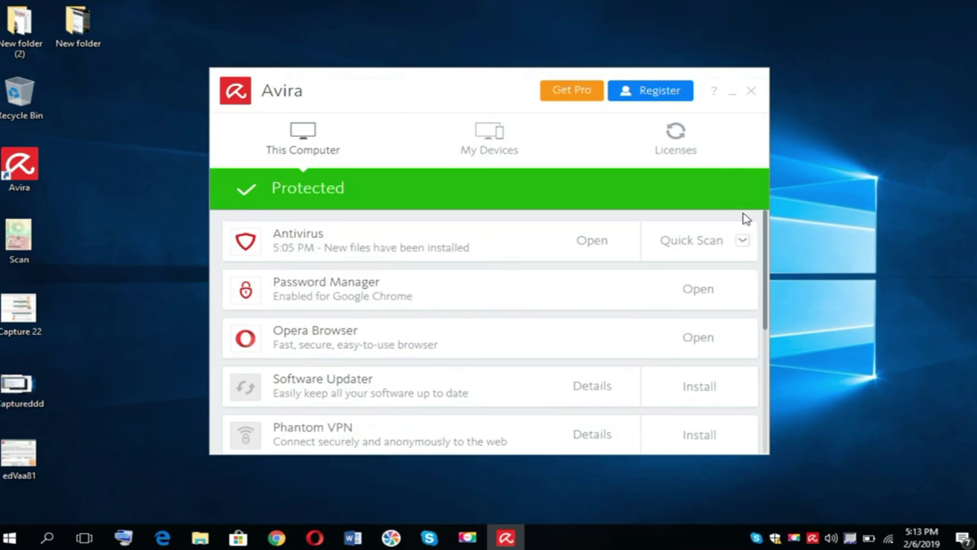
pyautogui.click(732, 92)
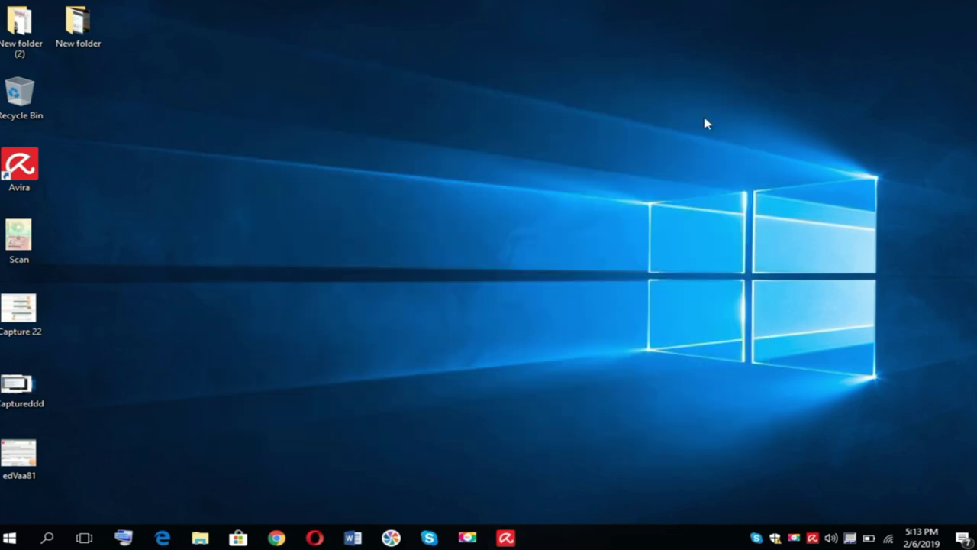
pyautogui.rightClick(588, 174)
pyautogui.click(642, 216)
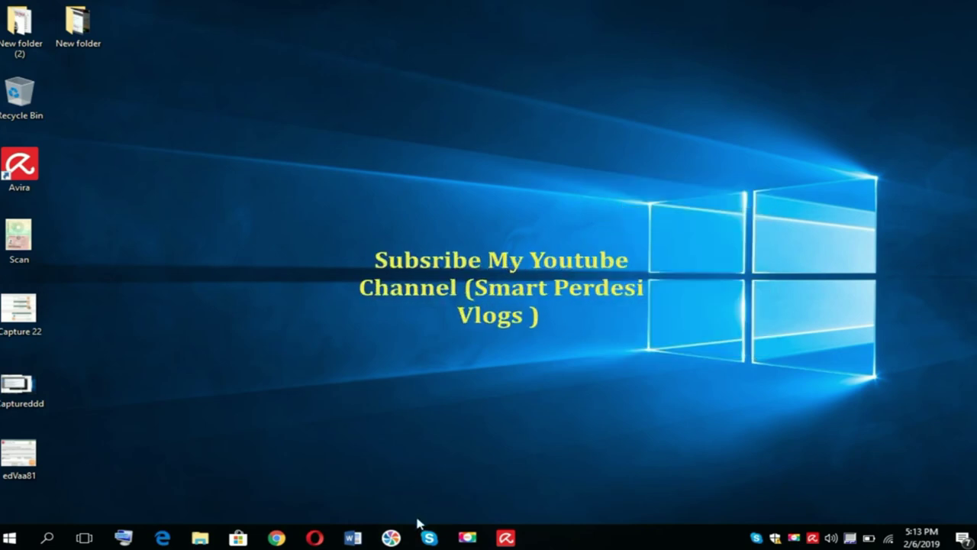
# Step: Switch to Word, check the Office product activation in the account information, and minimize Word
pyautogui.click(363, 539)
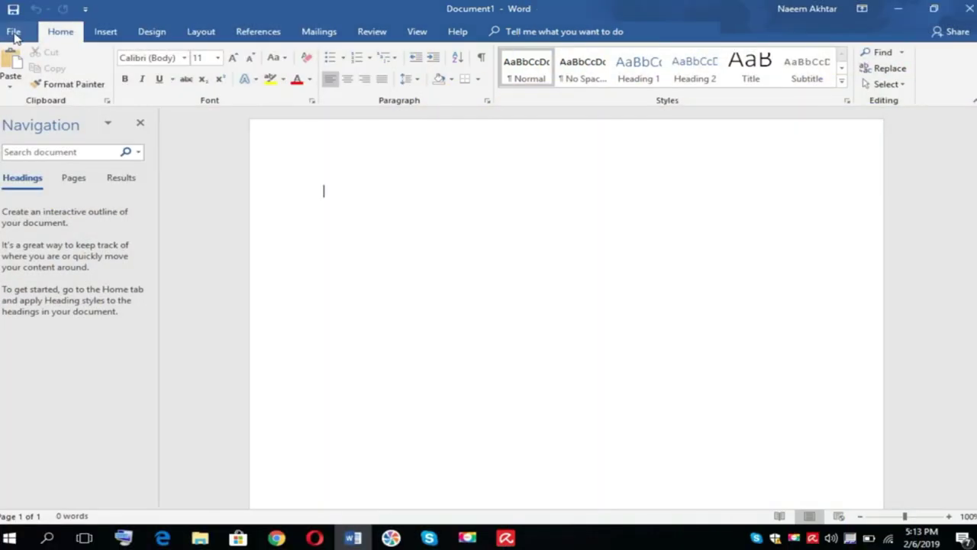
pyautogui.click(10, 30)
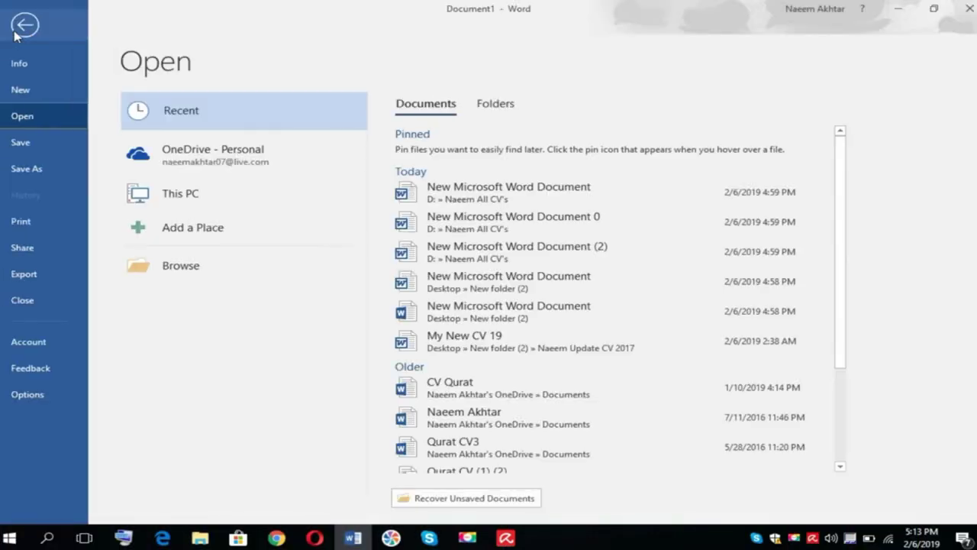
pyautogui.click(44, 349)
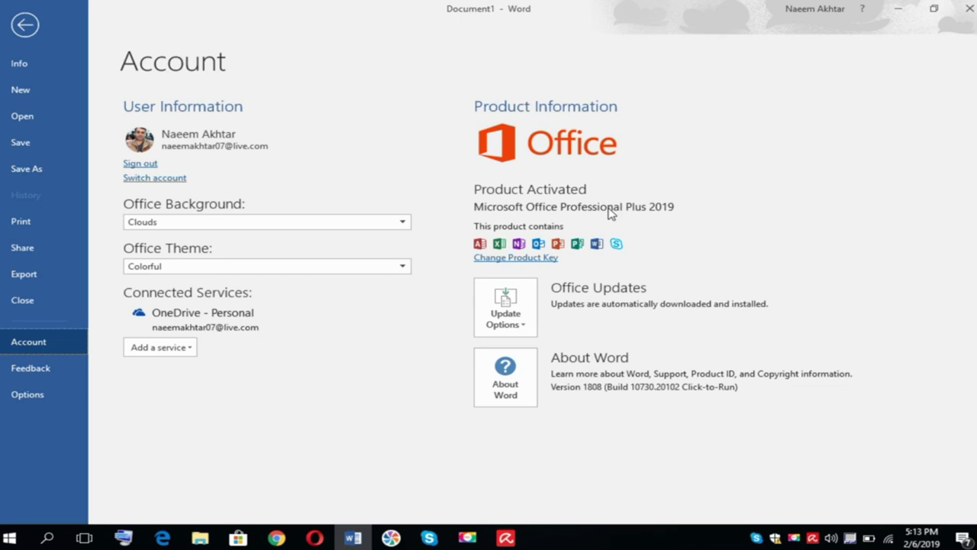
pyautogui.click(29, 25)
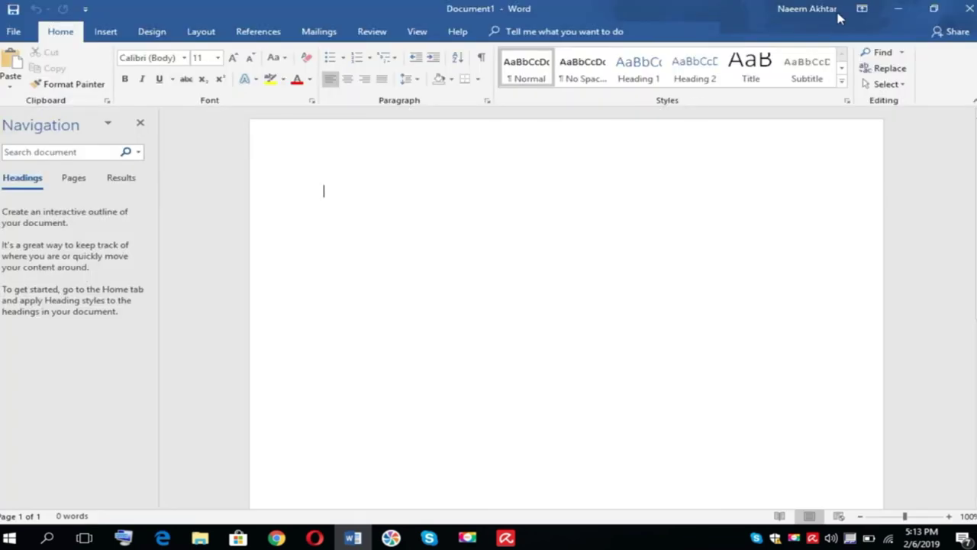
pyautogui.click(899, 14)
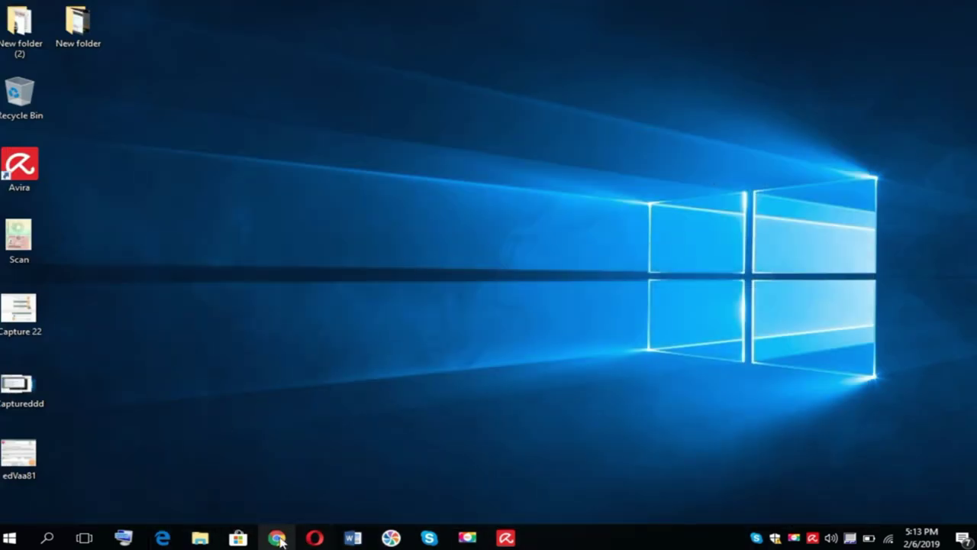
# Step: Switch to Chrome and view the Smart Perdesi Vlogs channel page on YouTube
pyautogui.moveTo(281, 534)
pyautogui.click(275, 477)
pyautogui.moveTo(158, 260); pyautogui.dragTo(353, 272)
pyautogui.click(356, 273)
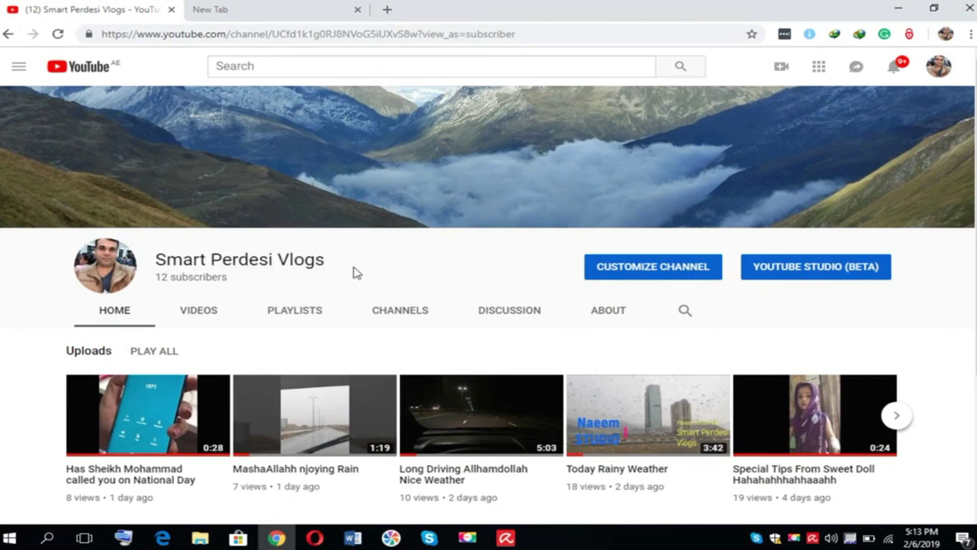
pyautogui.click(305, 20)
pyautogui.click(137, 10)
pyautogui.click(286, 15)
pyautogui.click(106, 9)
pyautogui.click(331, 13)
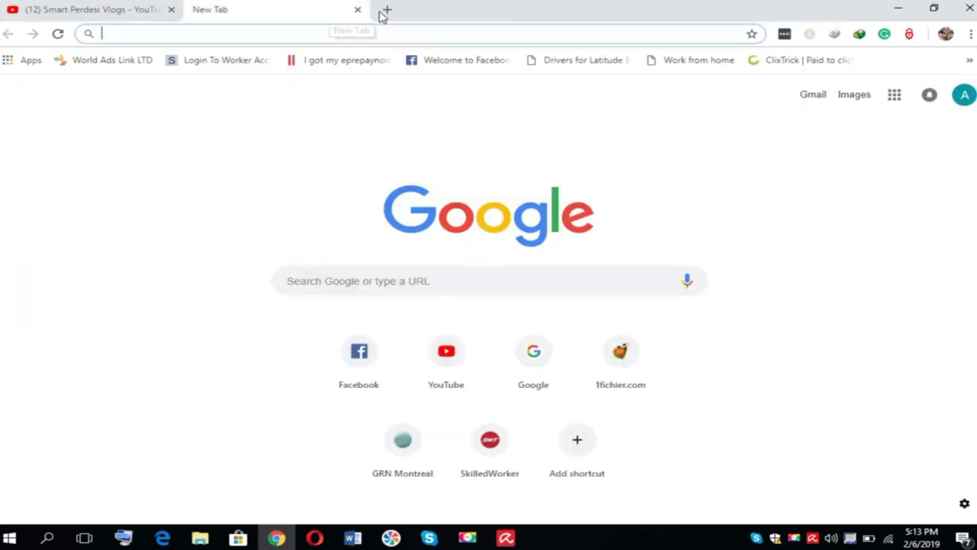
pyautogui.click(387, 10)
pyautogui.click(120, 13)
pyautogui.click(268, 16)
pyautogui.click(151, 12)
pyautogui.click(436, 17)
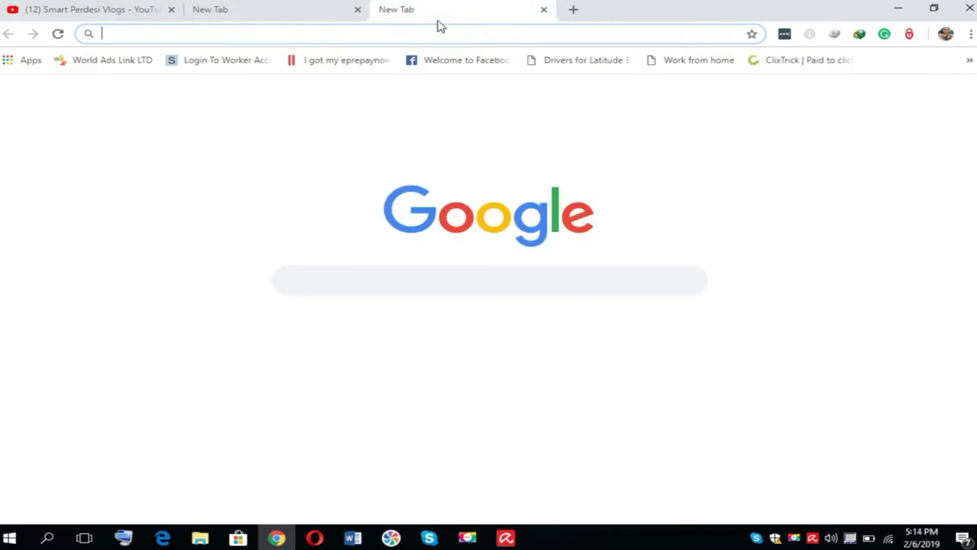
pyautogui.click(290, 15)
pyautogui.click(147, 11)
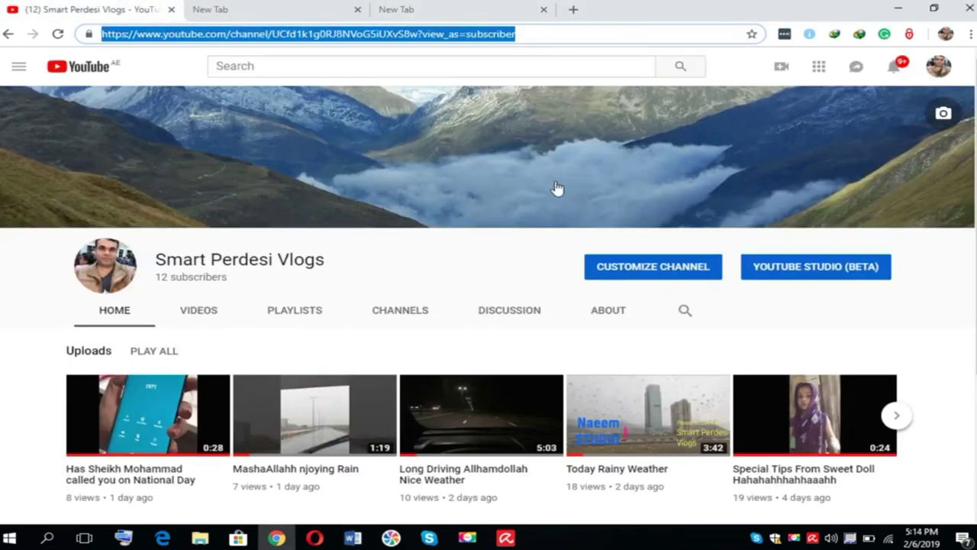
pyautogui.click(276, 19)
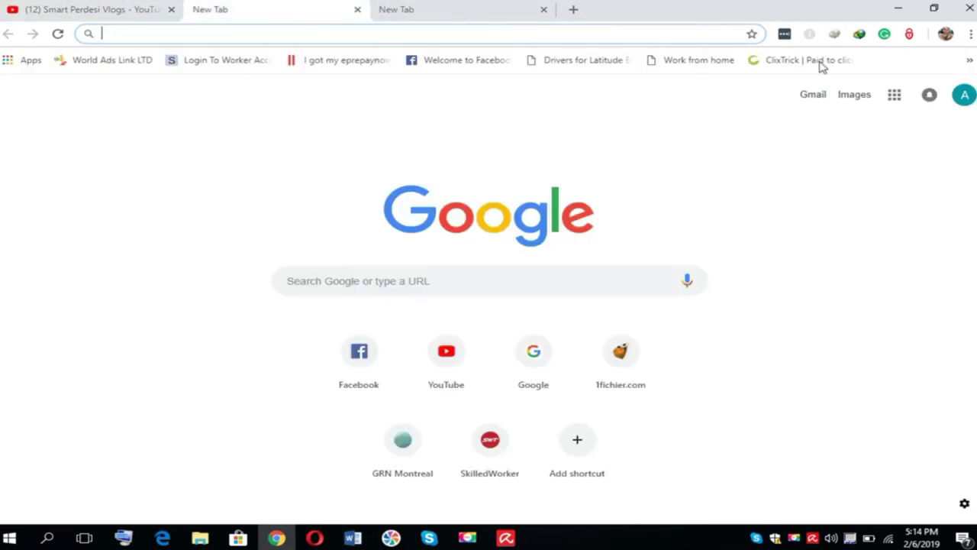
# Step: Minimize the Chrome, Word and Avira windows to return to the desktop
pyautogui.click(895, 9)
pyautogui.click(505, 537)
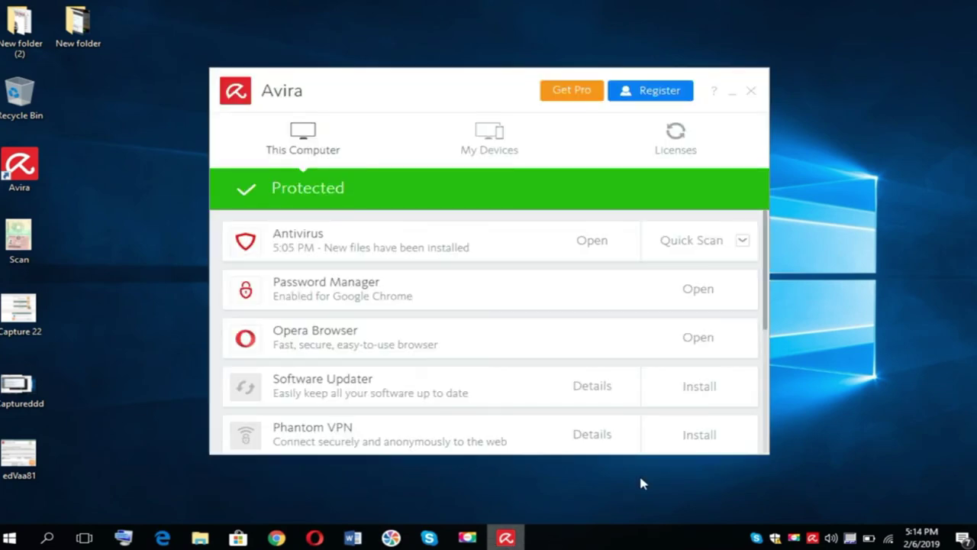
pyautogui.click(352, 539)
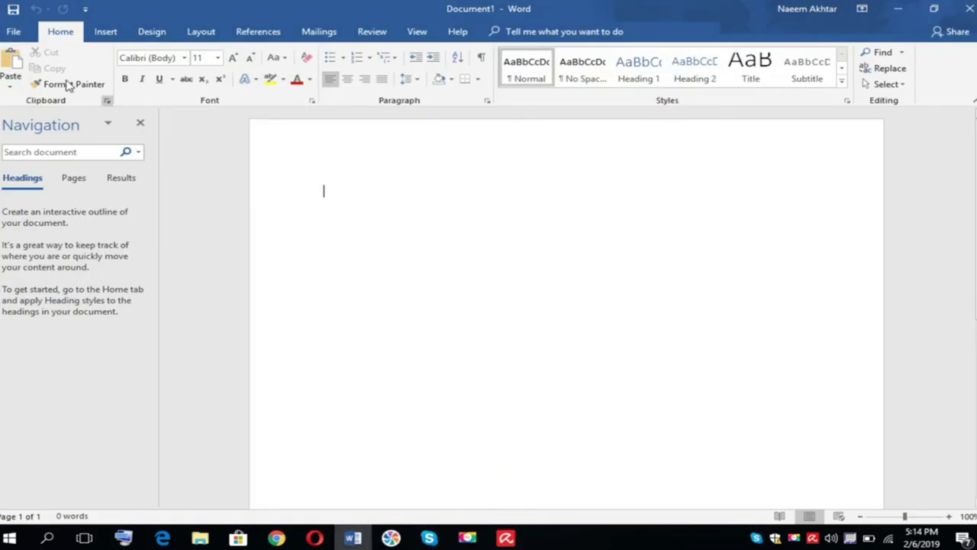
pyautogui.click(14, 34)
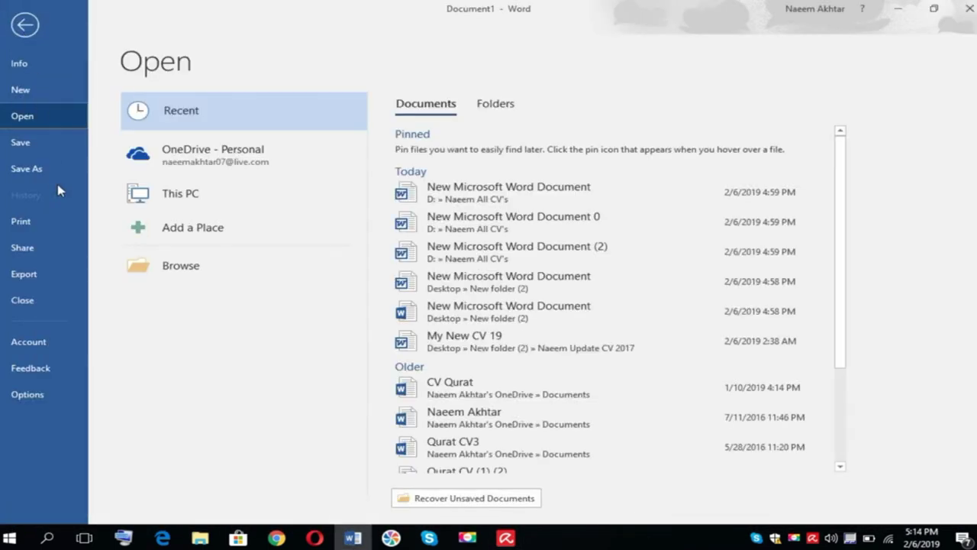
pyautogui.click(24, 24)
pyautogui.click(900, 11)
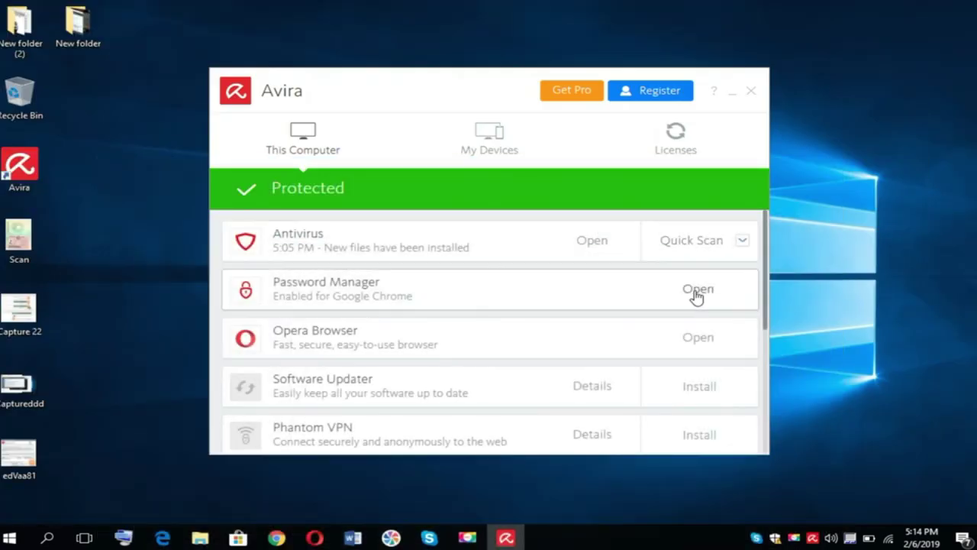
pyautogui.click(734, 93)
pyautogui.rightClick(371, 267)
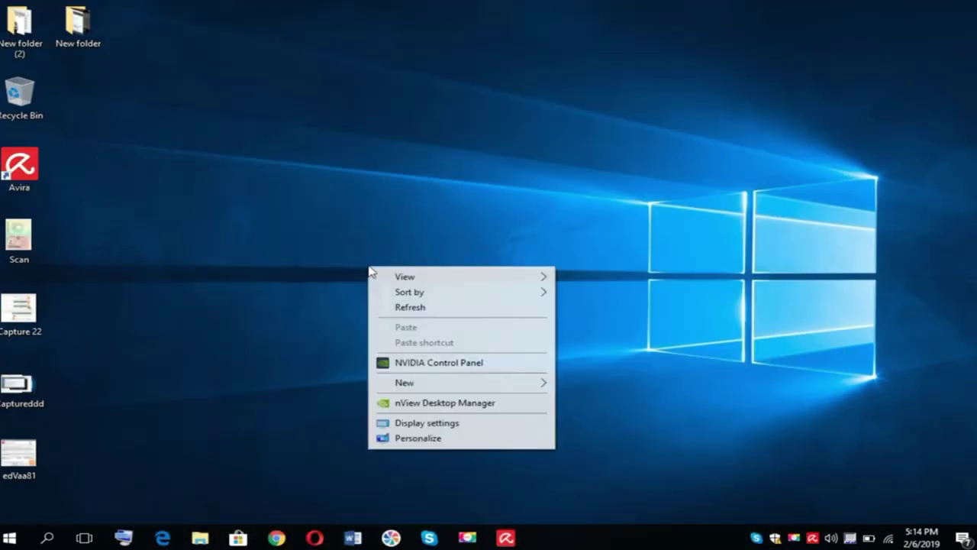
pyautogui.rightClick(432, 285)
pyautogui.click(473, 325)
pyautogui.rightClick(413, 294)
pyautogui.rightClick(431, 291)
pyautogui.click(484, 337)
pyautogui.rightClick(418, 241)
pyautogui.click(488, 298)
pyautogui.rightClick(414, 285)
pyautogui.click(456, 326)
pyautogui.rightClick(403, 286)
pyautogui.click(451, 327)
pyautogui.rightClick(386, 269)
pyautogui.click(439, 313)
pyautogui.rightClick(387, 280)
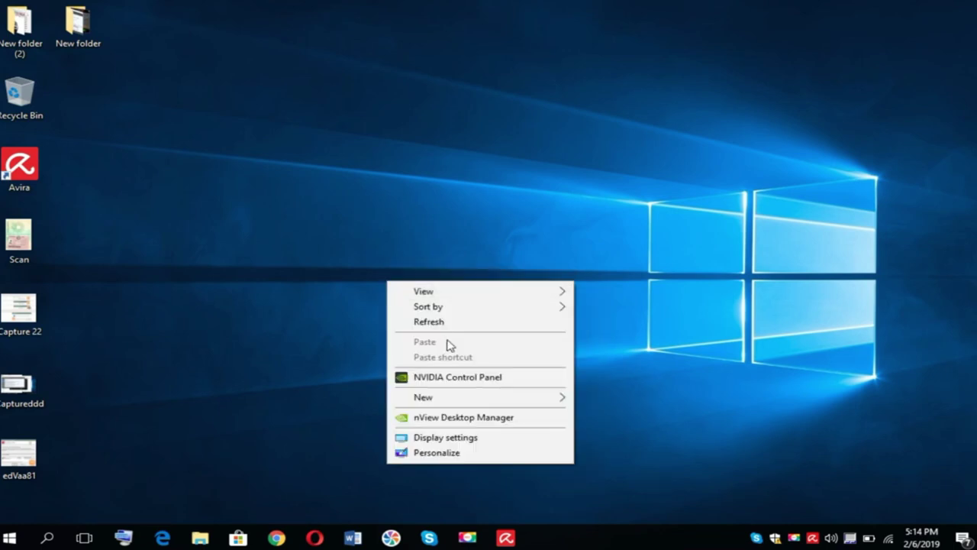
pyautogui.click(448, 323)
pyautogui.rightClick(326, 271)
pyautogui.click(365, 312)
pyautogui.rightClick(354, 287)
pyautogui.click(415, 329)
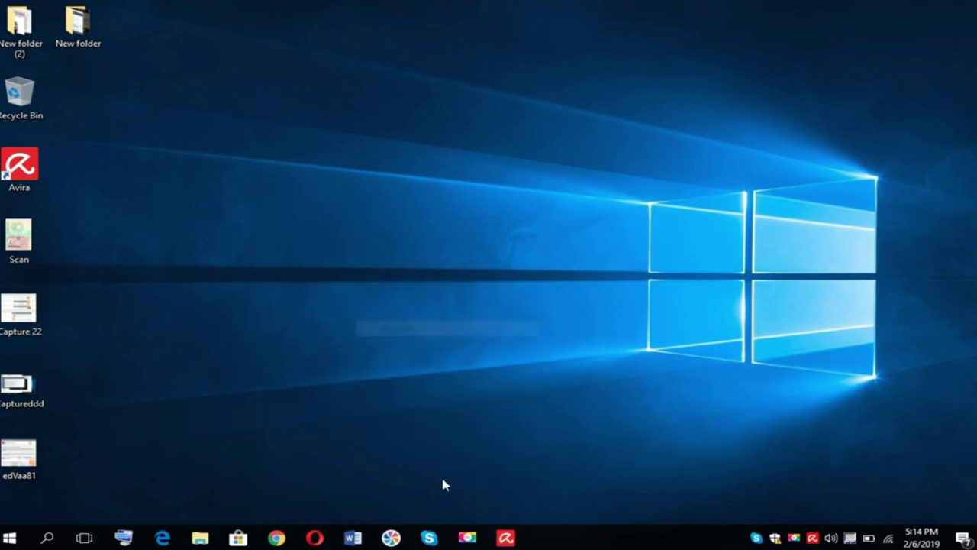
# Step: Bring up the main Avira overview window again
pyautogui.click(505, 538)
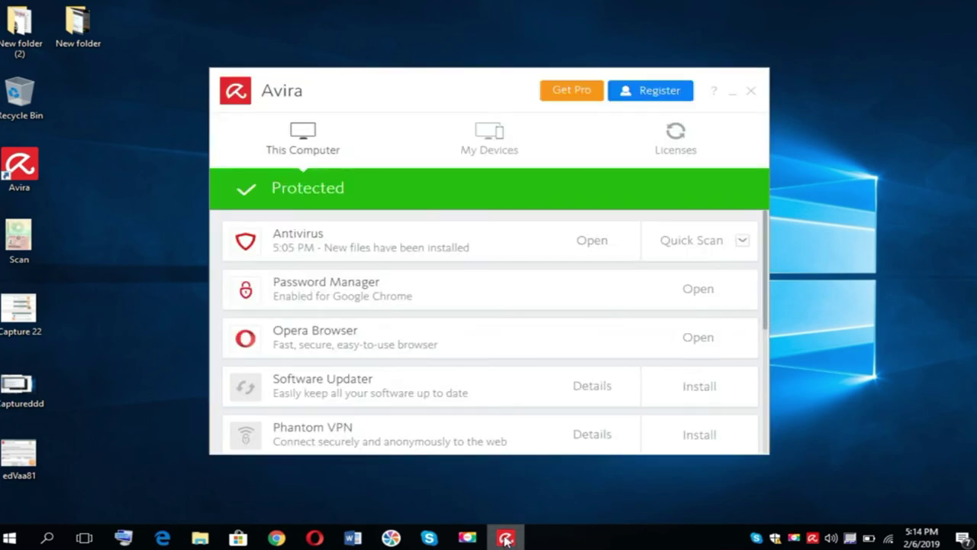